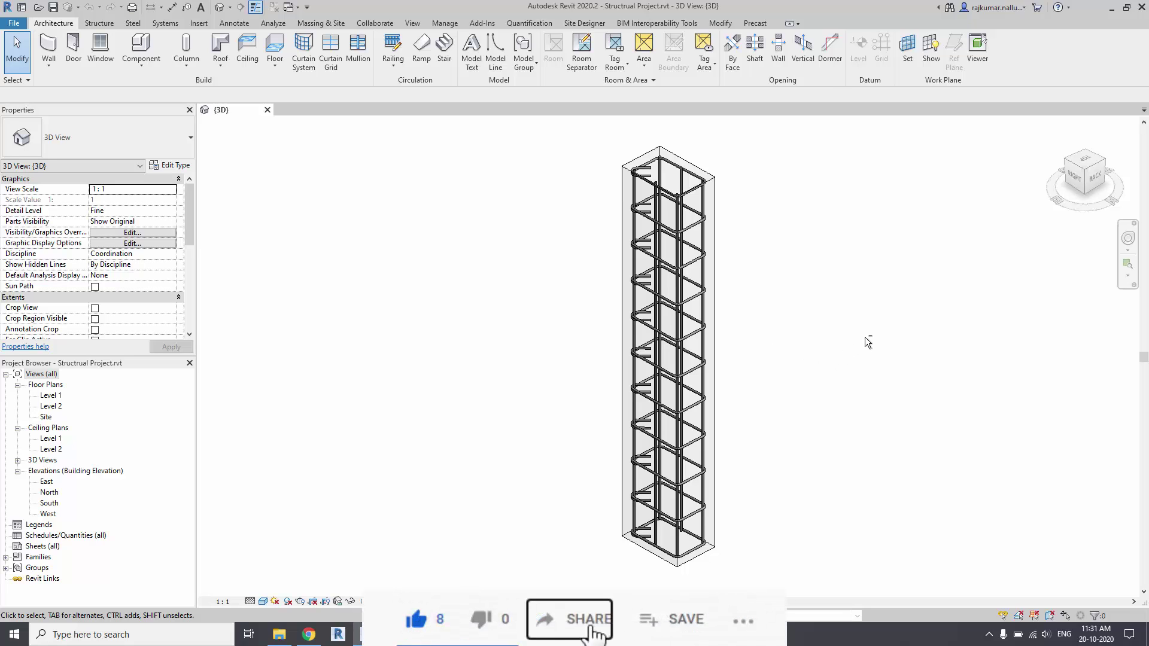
- Close the rebar column's 3D view and start a new family from Metric Structural Column.rft
mouse_move(841, 350)
shift+middle_down()
mouse_move(670, 334)
mouse_move(864, 344)
mouse_move(875, 275)
mouse_move(821, 248)
mouse_move(848, 259)
mouse_move(856, 311)
mouse_move(810, 338)
mouse_move(754, 349)
mouse_move(785, 346)
mouse_move(776, 341)
shift+middle_up()
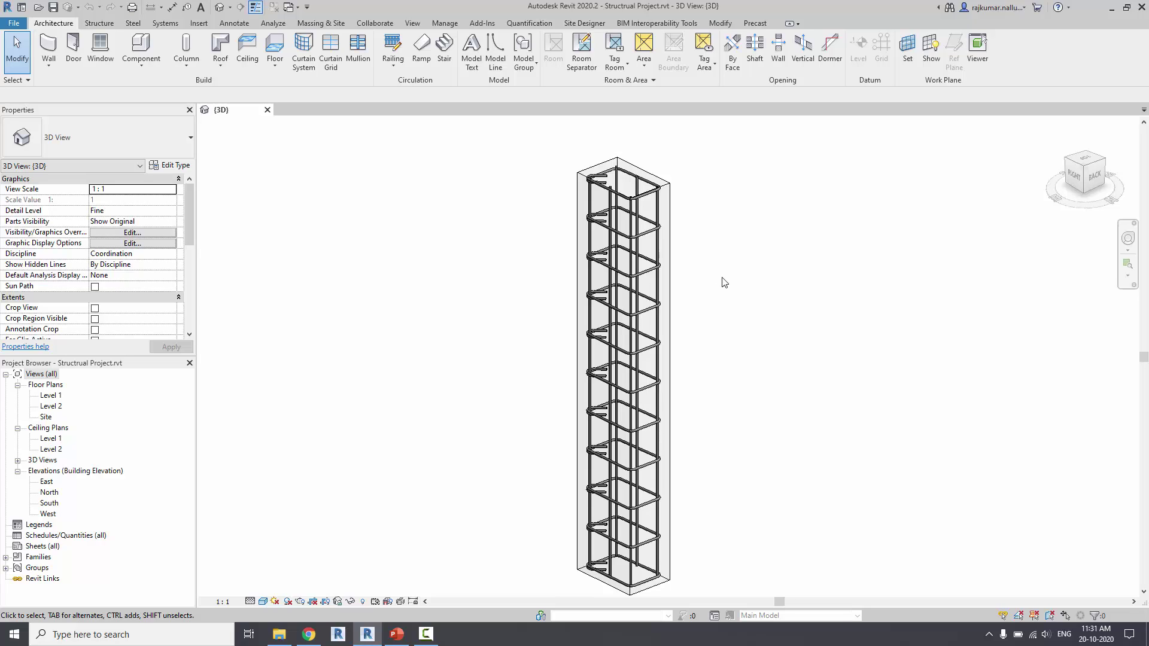
shift+middle_drag(726, 263, 473, 580)
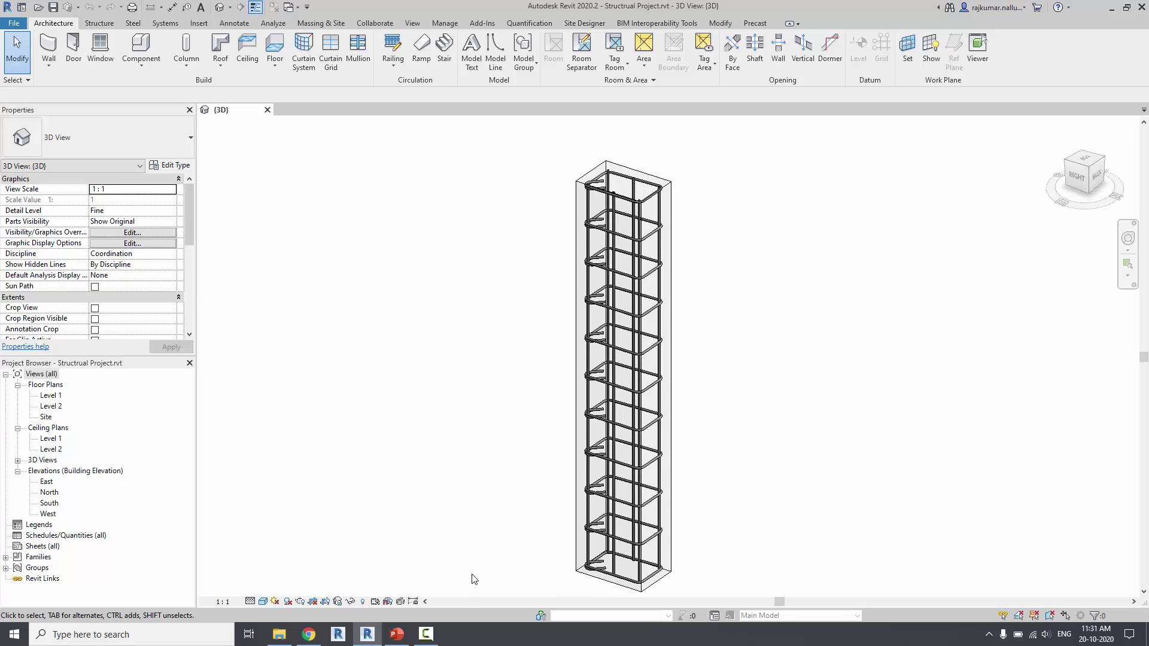
click(267, 110)
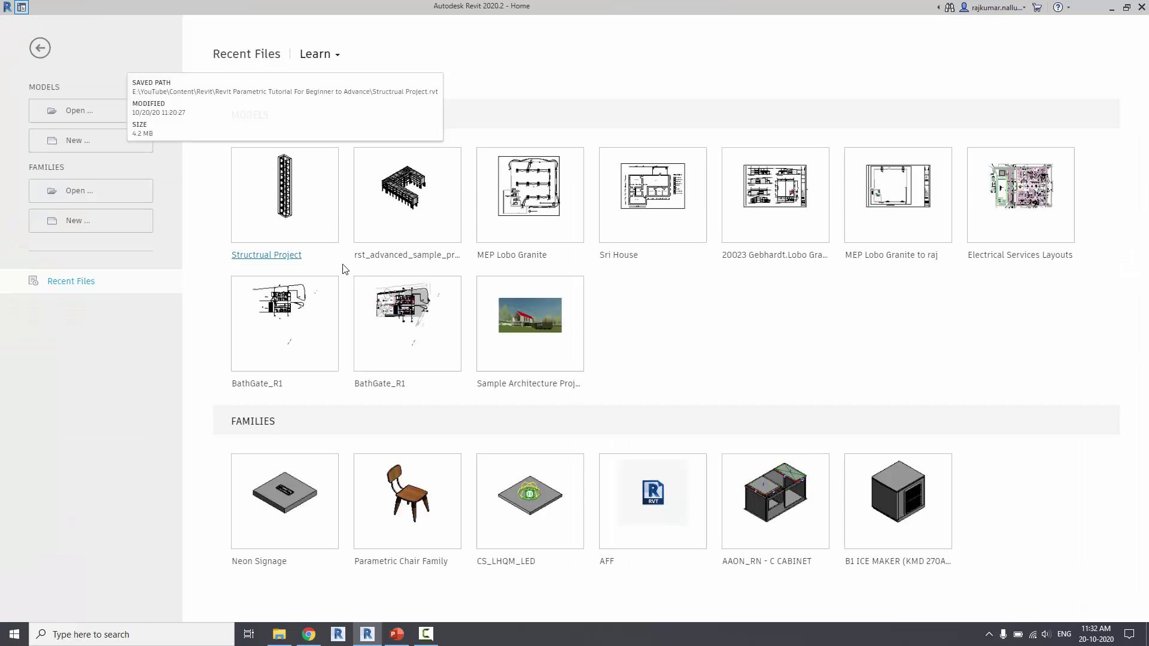
click(116, 227)
click(485, 291)
scroll(488, 297, down, 3)
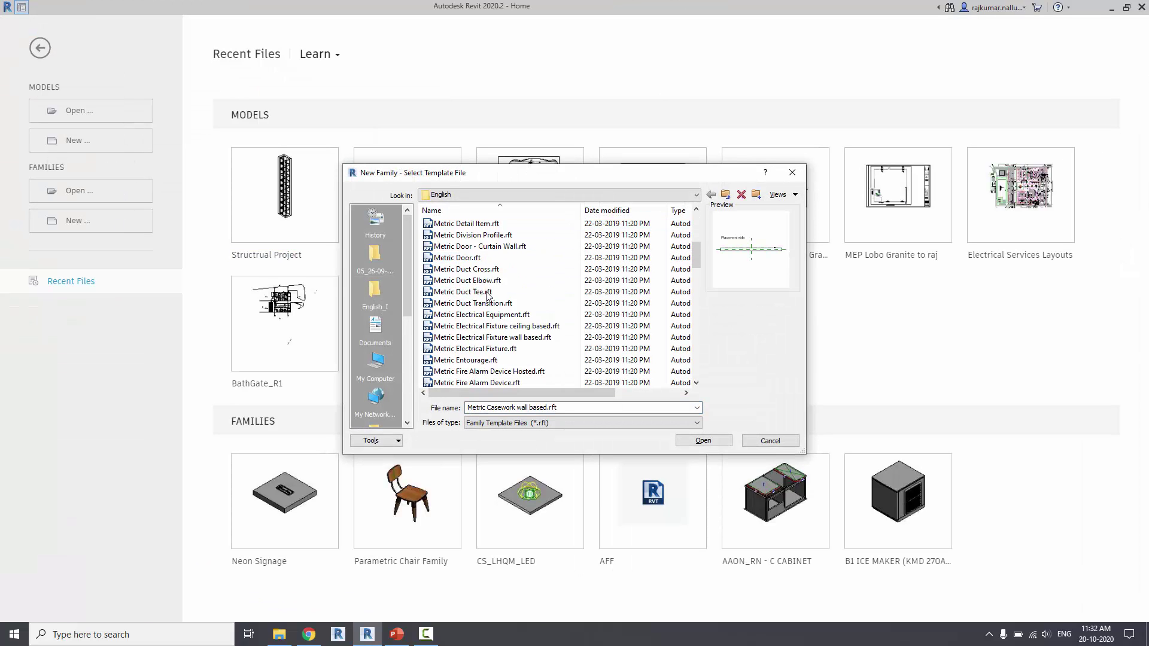
scroll(485, 297, down, 4)
scroll(489, 309, down, 4)
click(494, 326)
scroll(503, 350, down, 1)
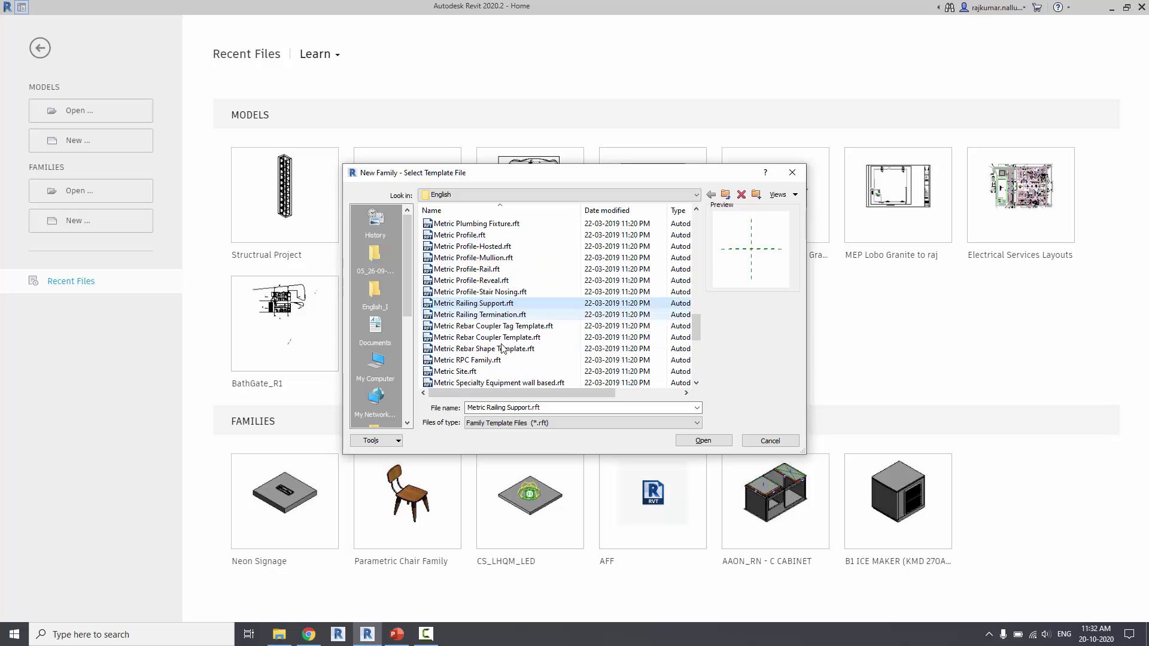
scroll(502, 349, down, 4)
click(476, 305)
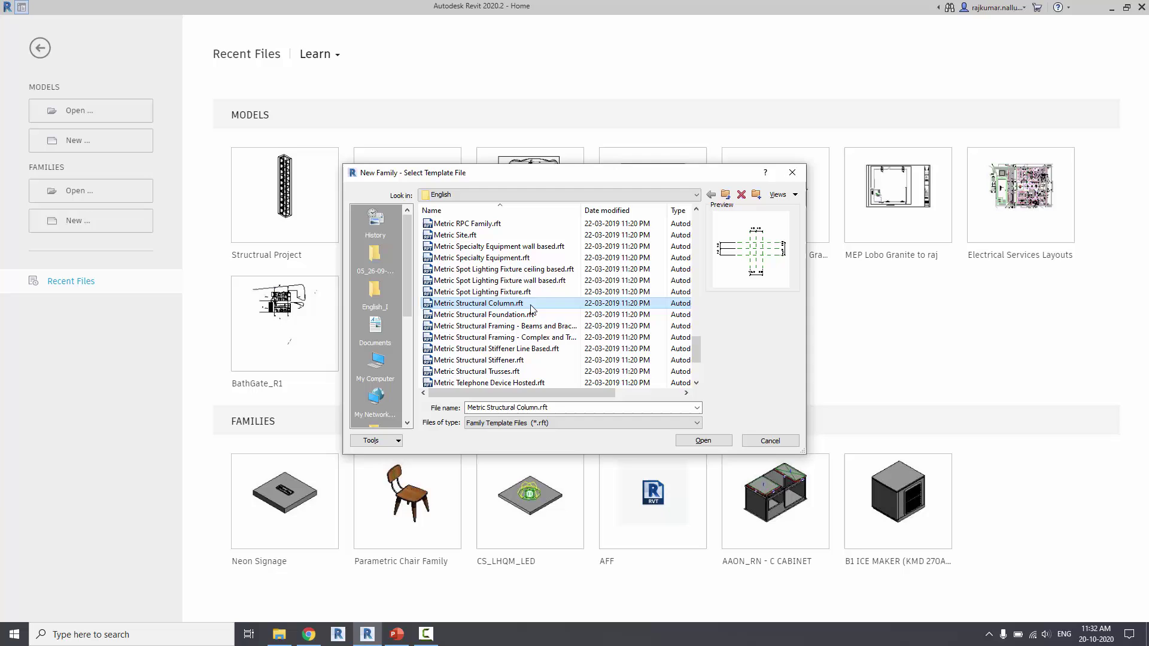
click(702, 441)
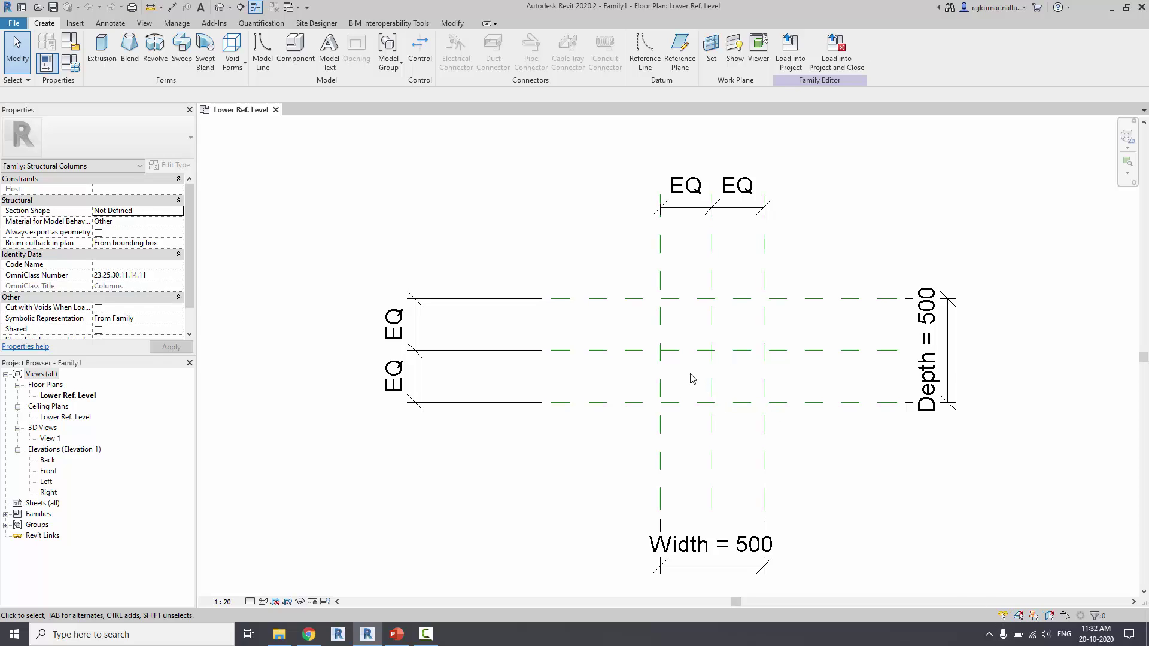
drag(699, 339, 697, 340)
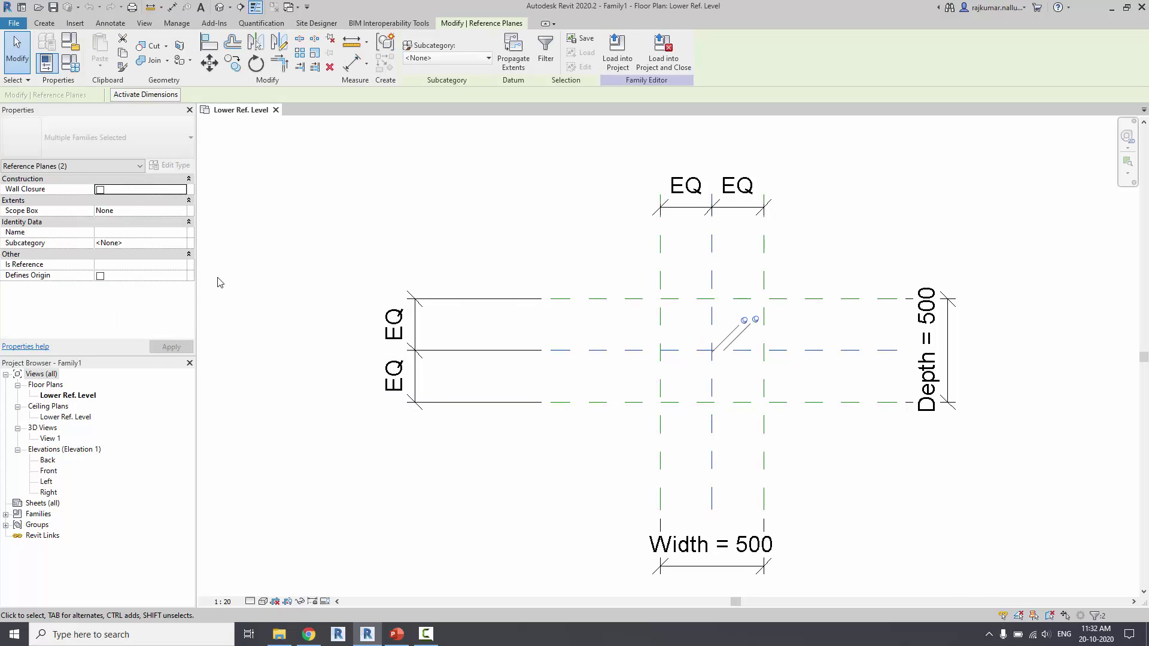
click(711, 386)
click(695, 351)
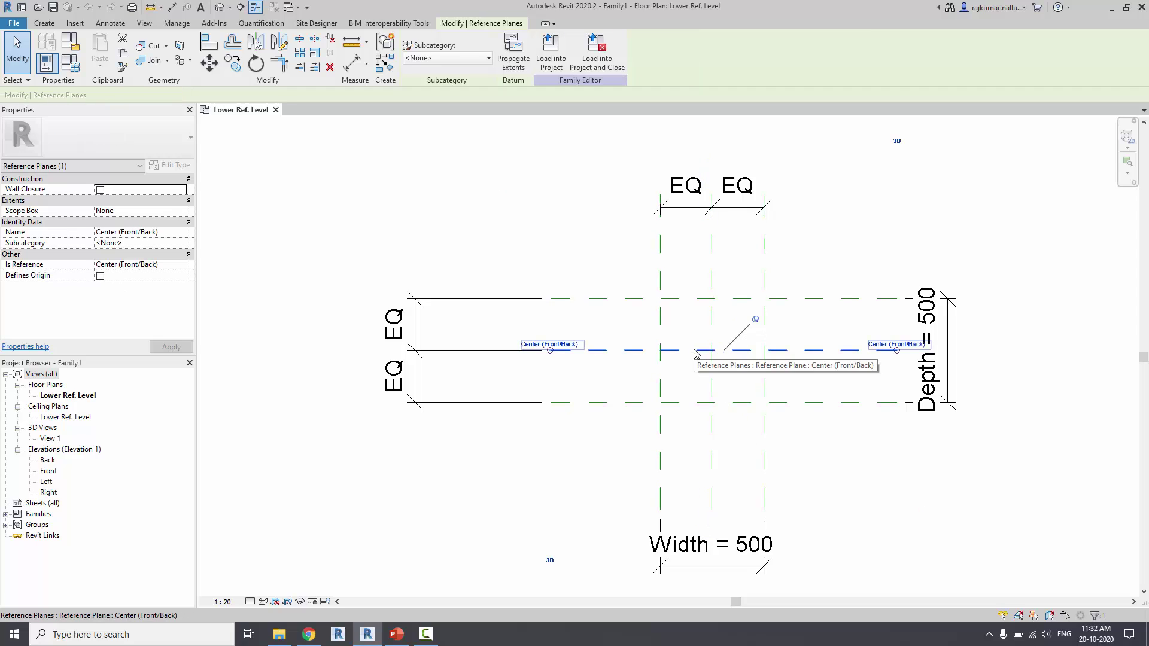
click(723, 382)
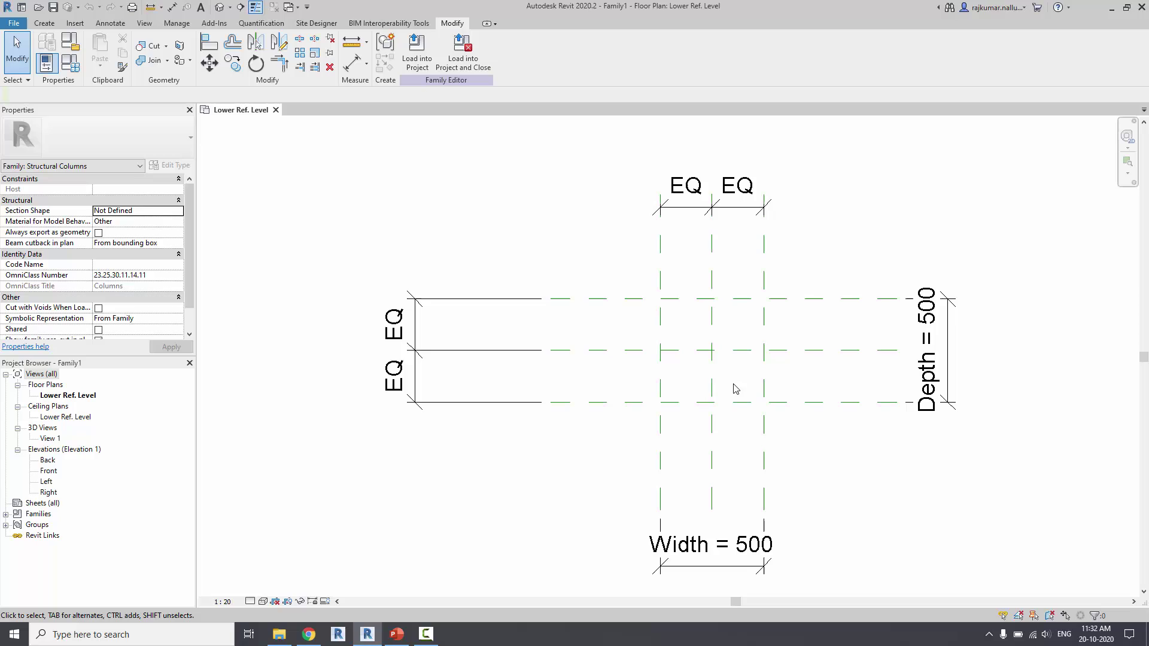
click(70, 41)
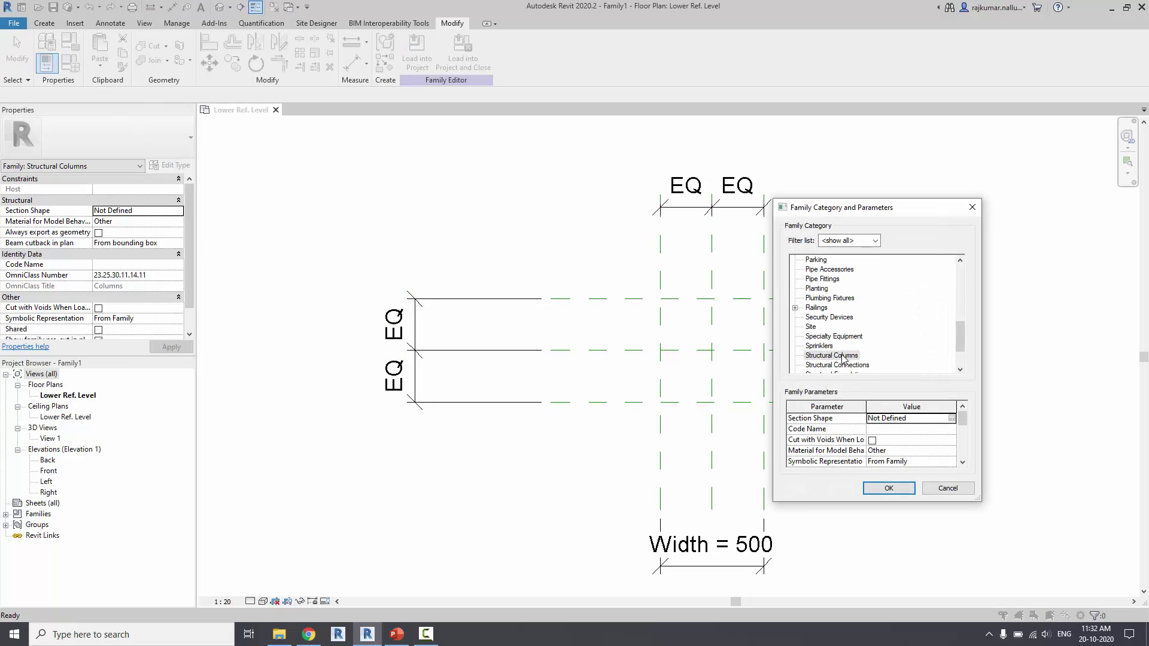
key(Return)
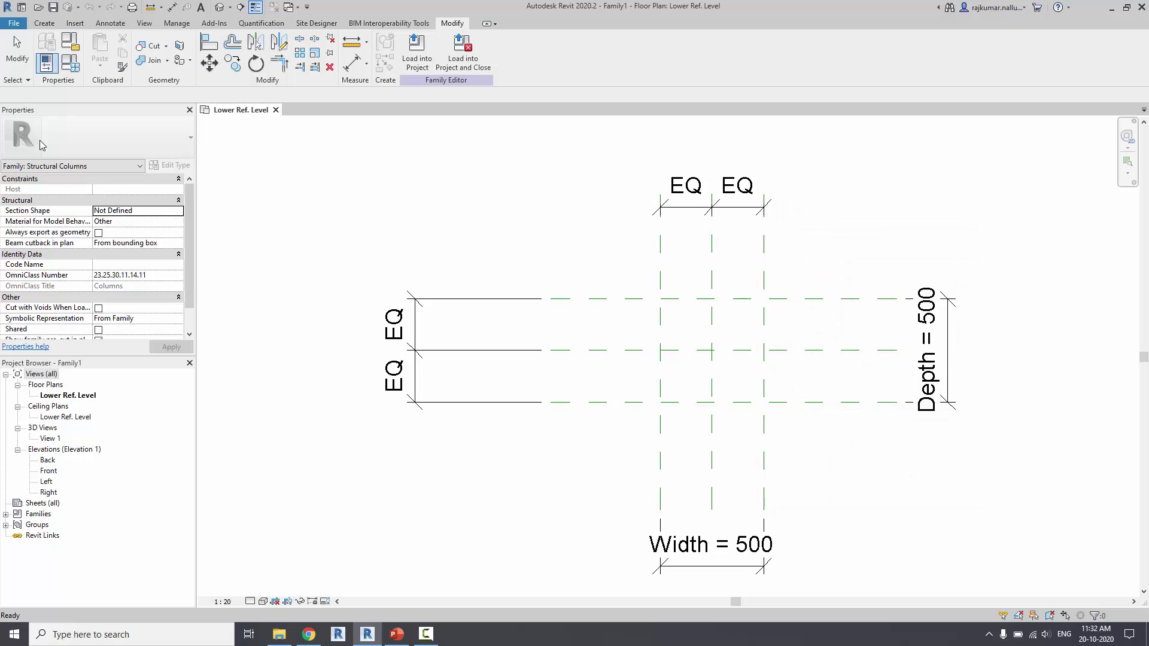
click(70, 62)
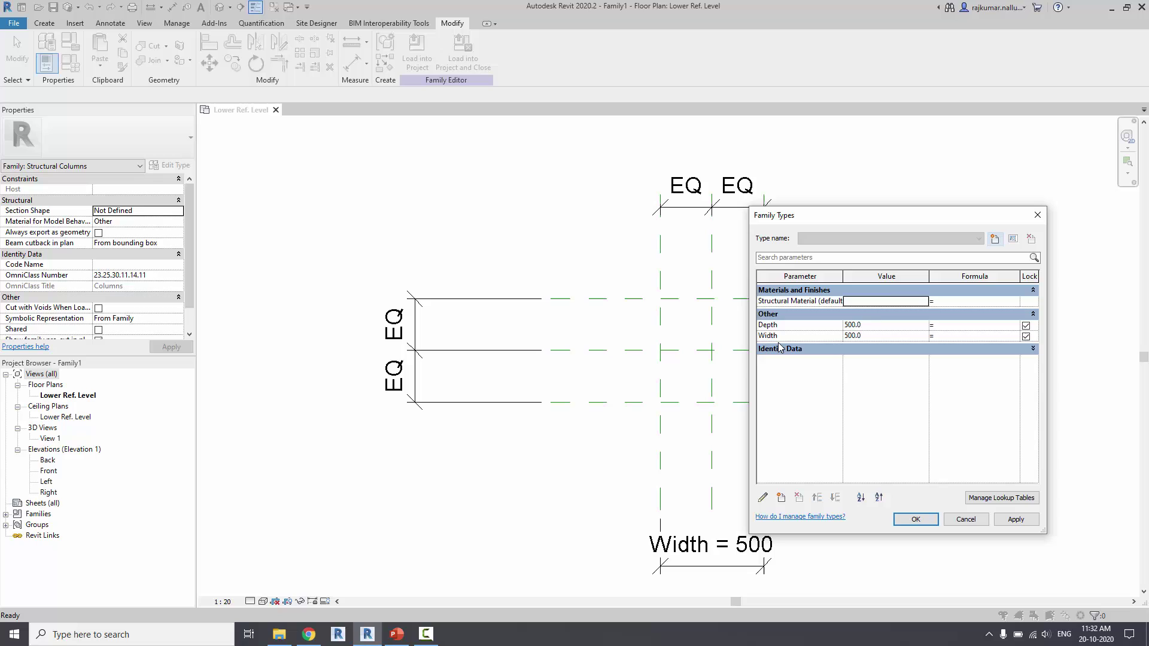
key(Return)
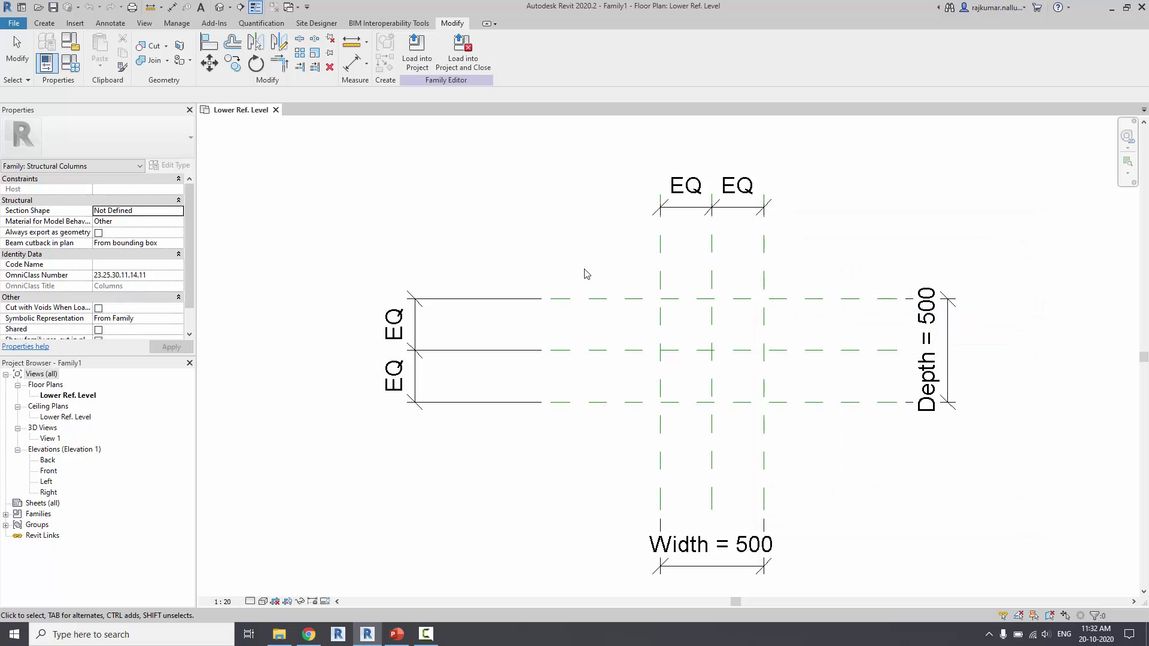
- Save the family as 'Structrual Rectangular Column' after checking the save options
key(ctrl+s)
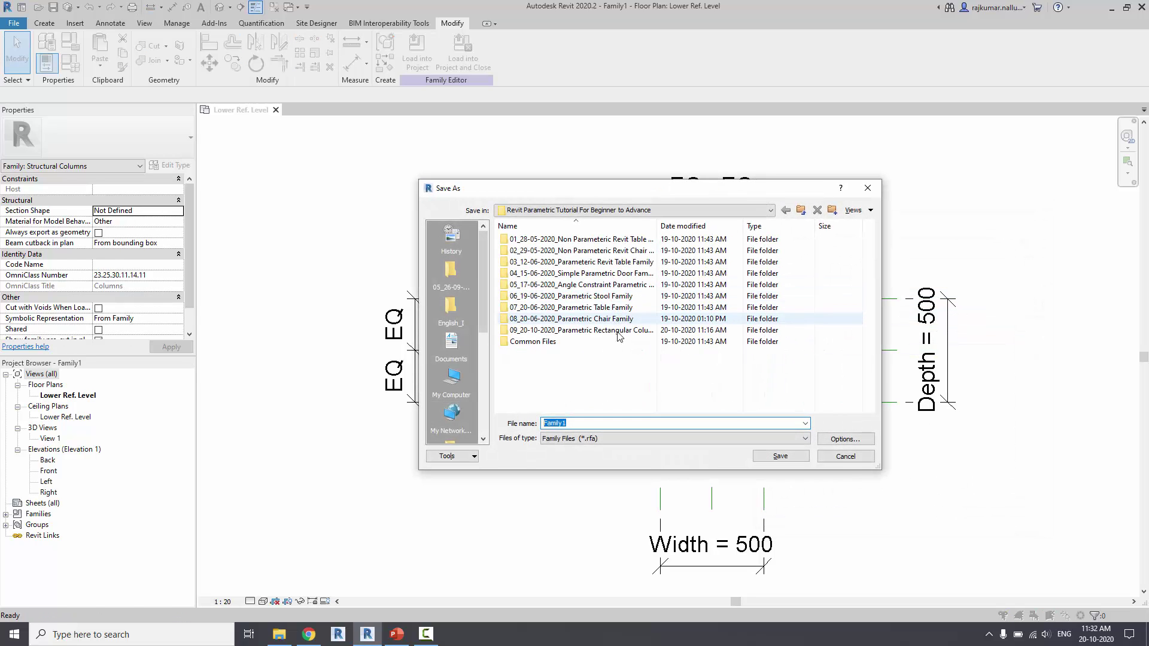
double_click(609, 330)
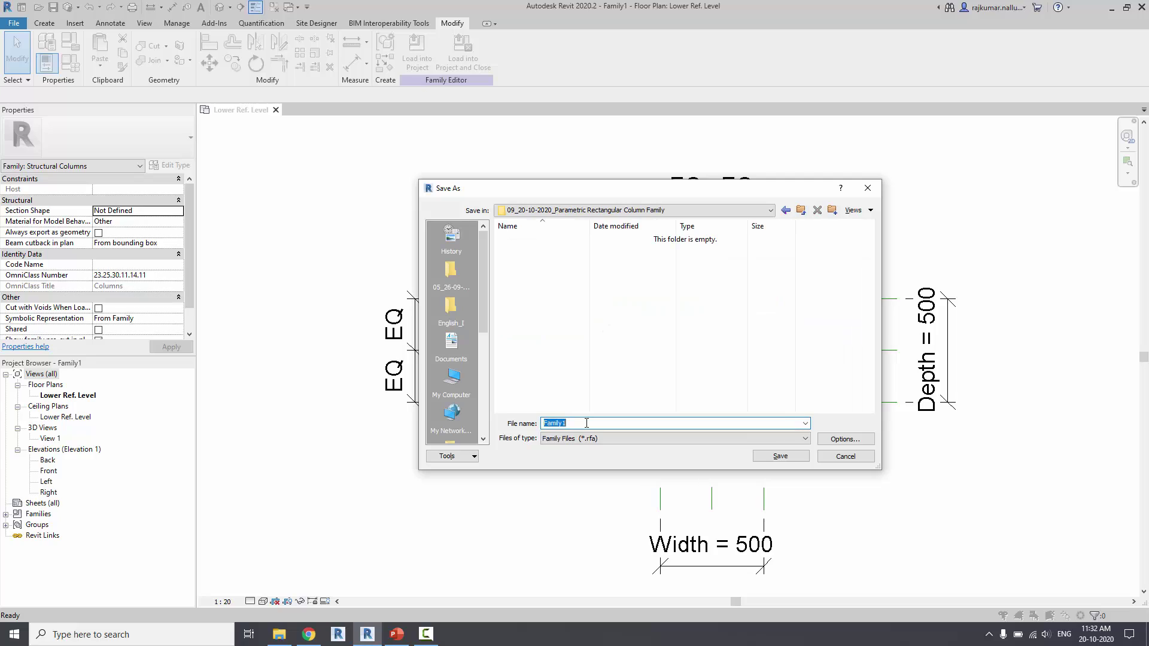
text(Structural Proje)
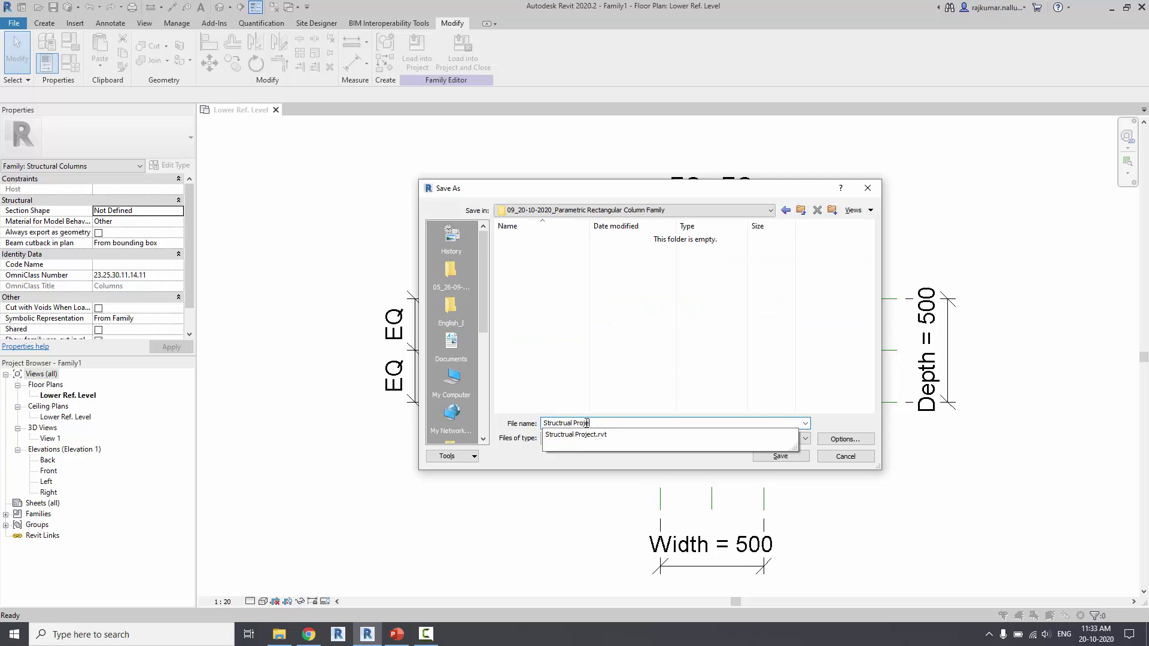
text( Rectangular Column)
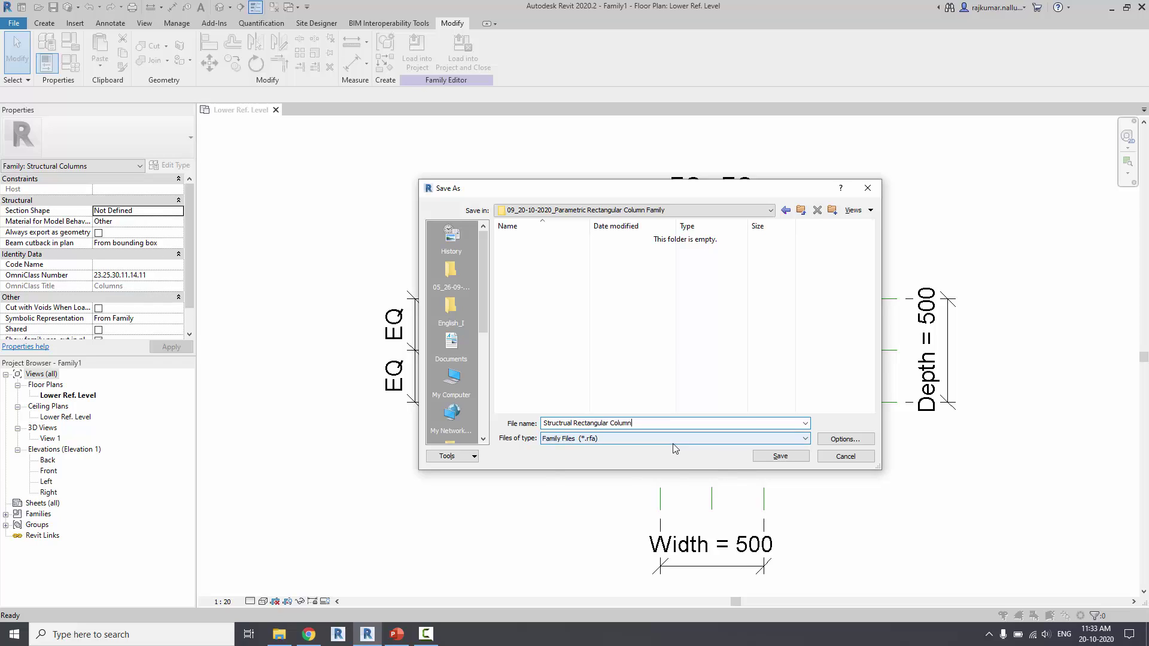
click(844, 440)
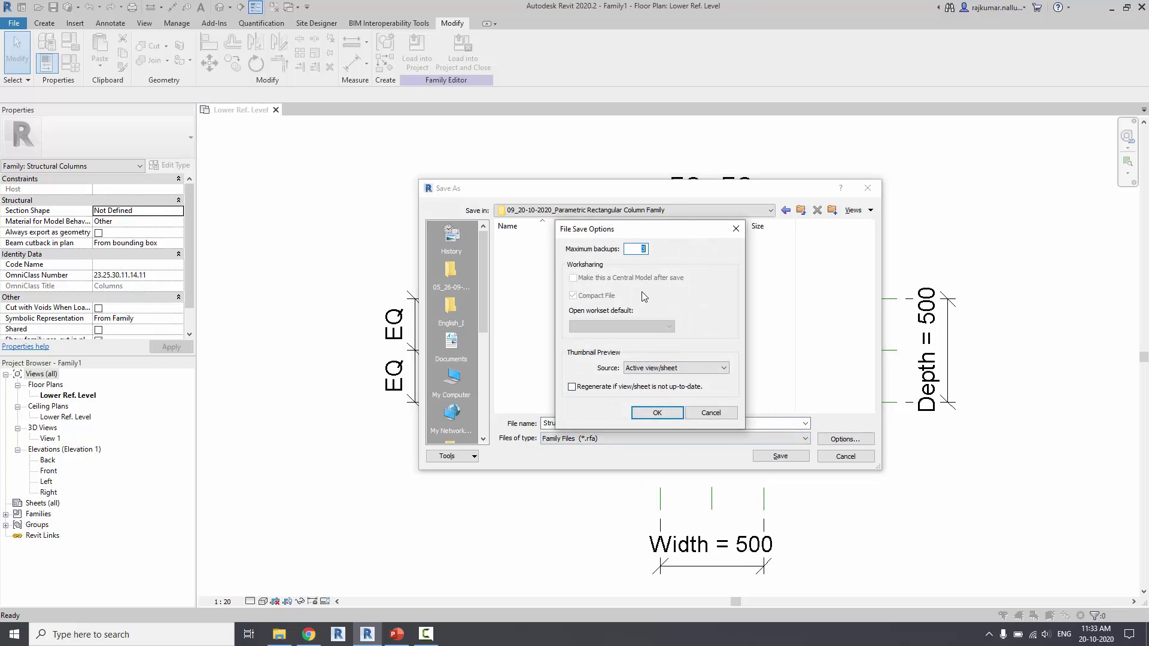
click(656, 413)
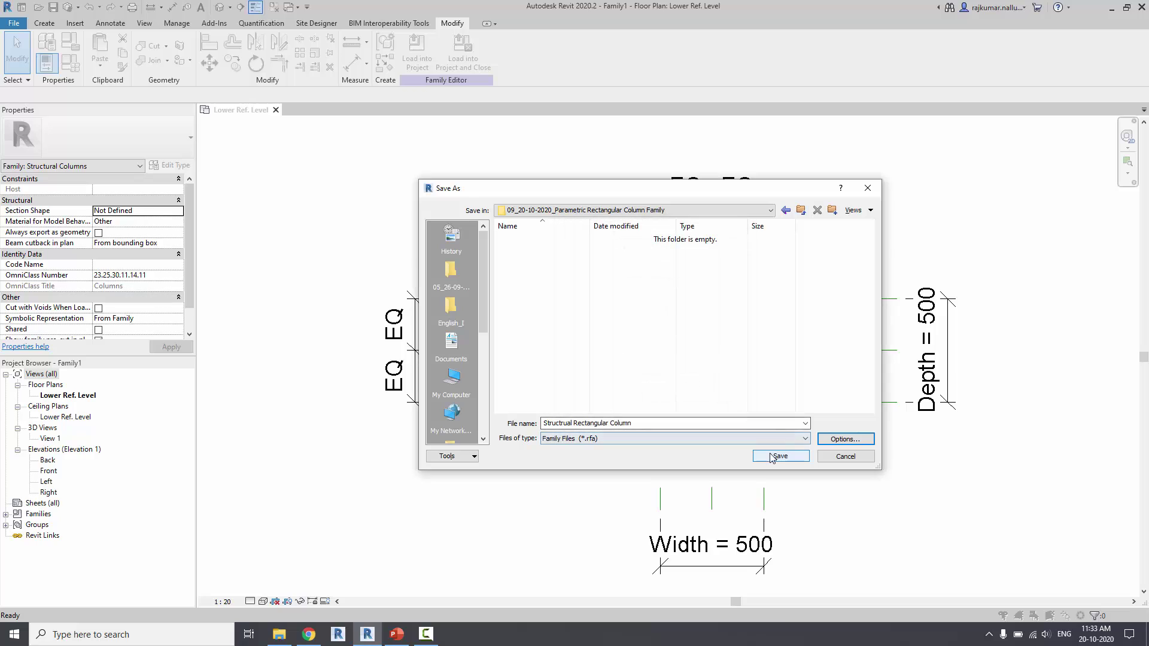
click(772, 457)
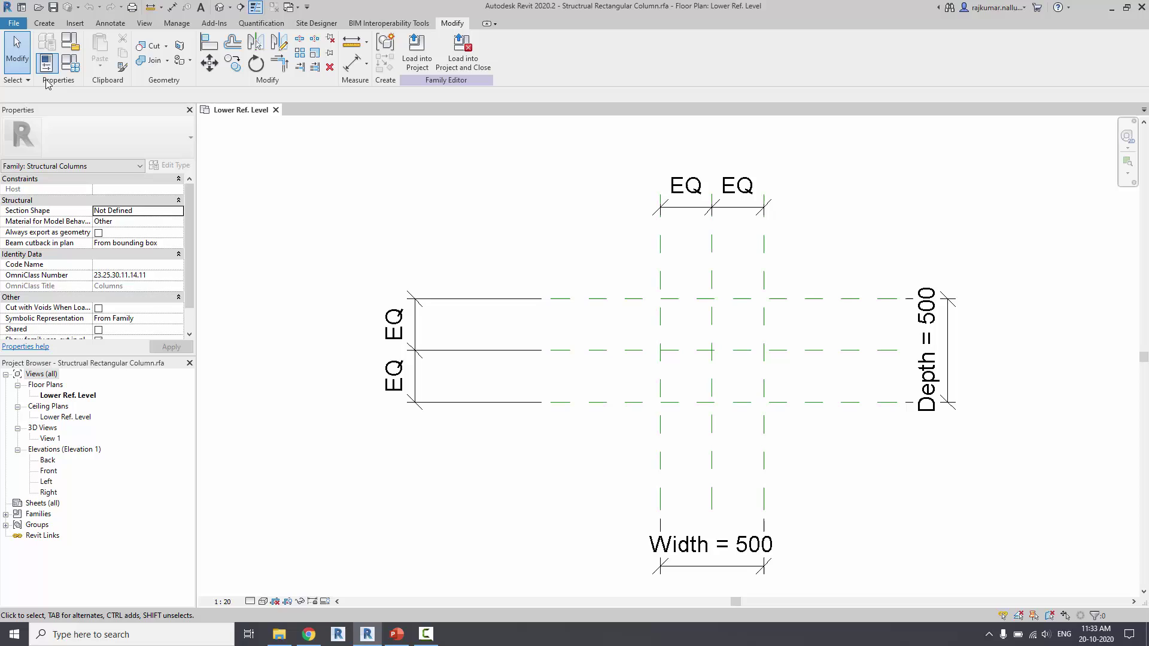
- Sketch a rectangular extrusion profile between the outer reference plane intersections
click(44, 23)
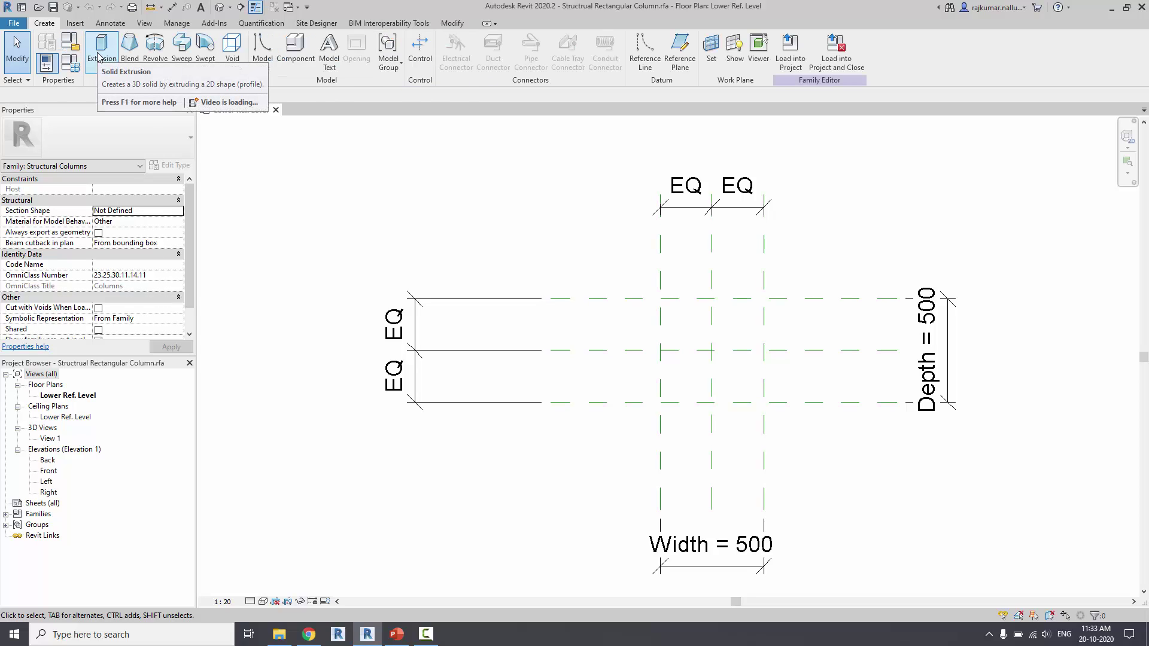
mouse_move(102, 51)
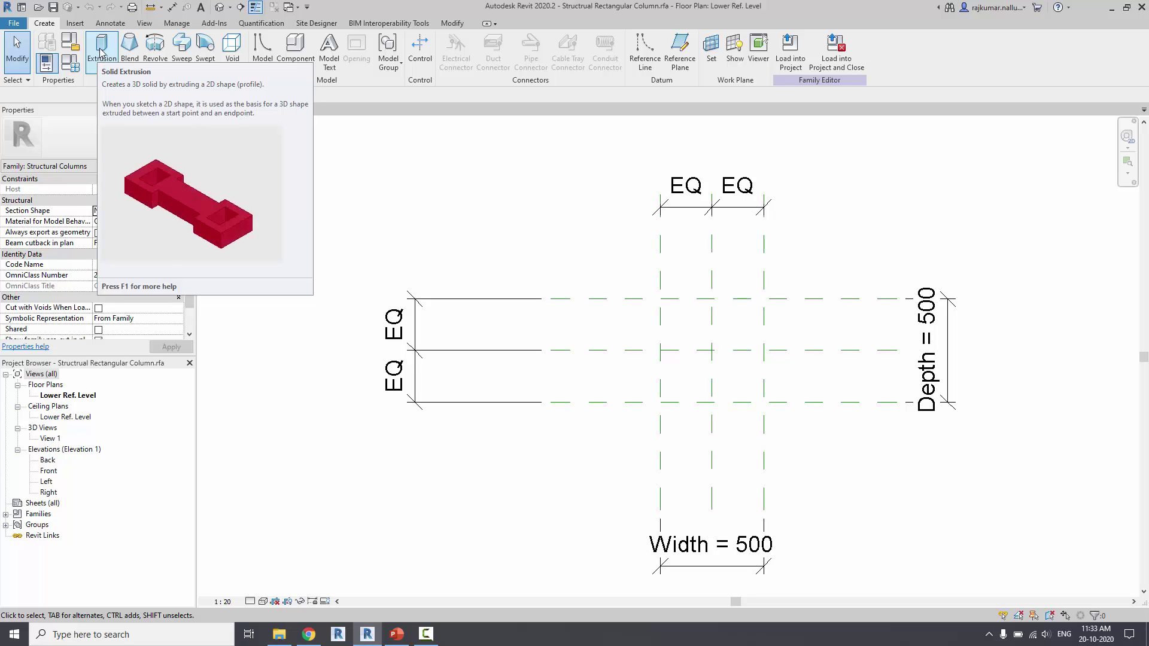
click(102, 57)
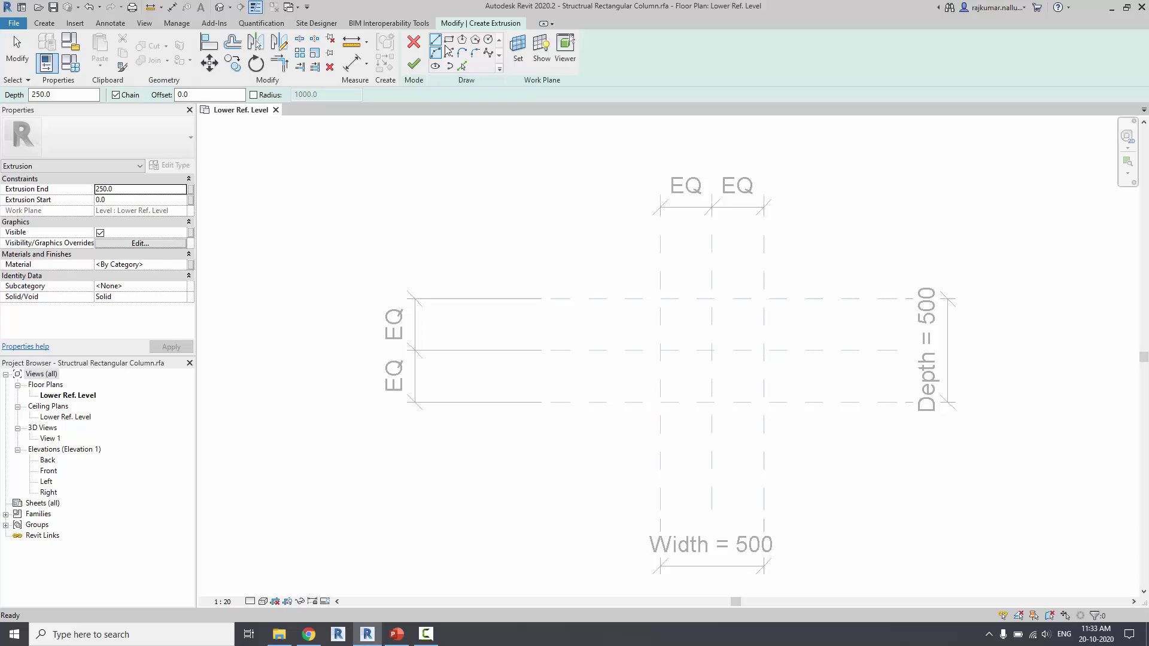
click(448, 40)
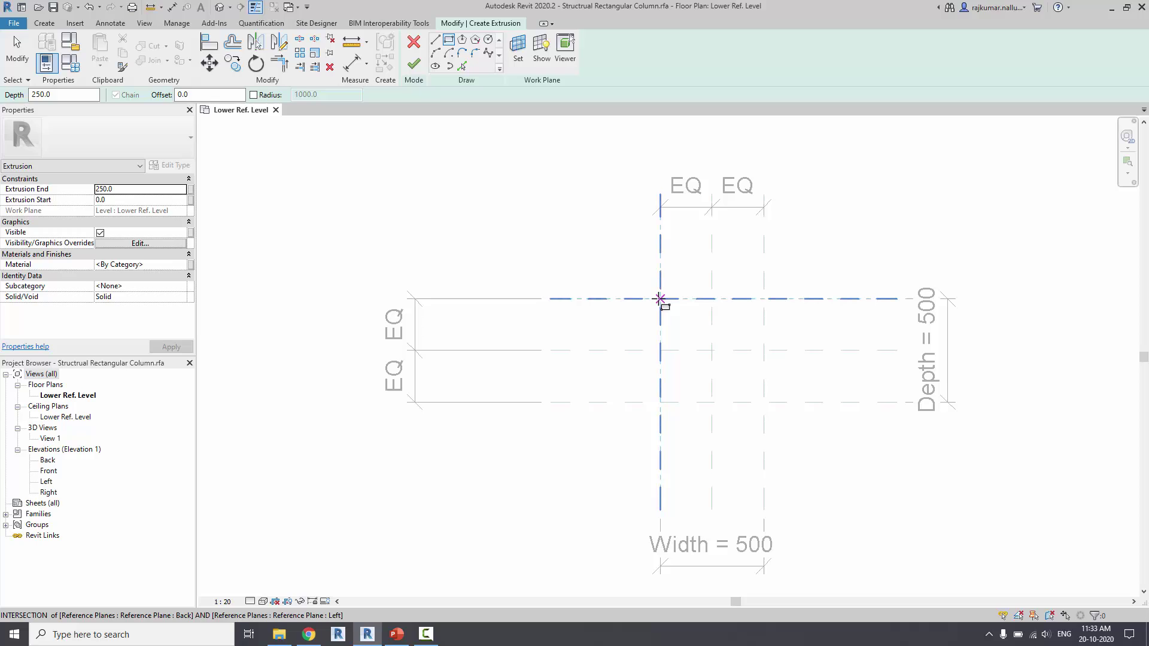
click(660, 299)
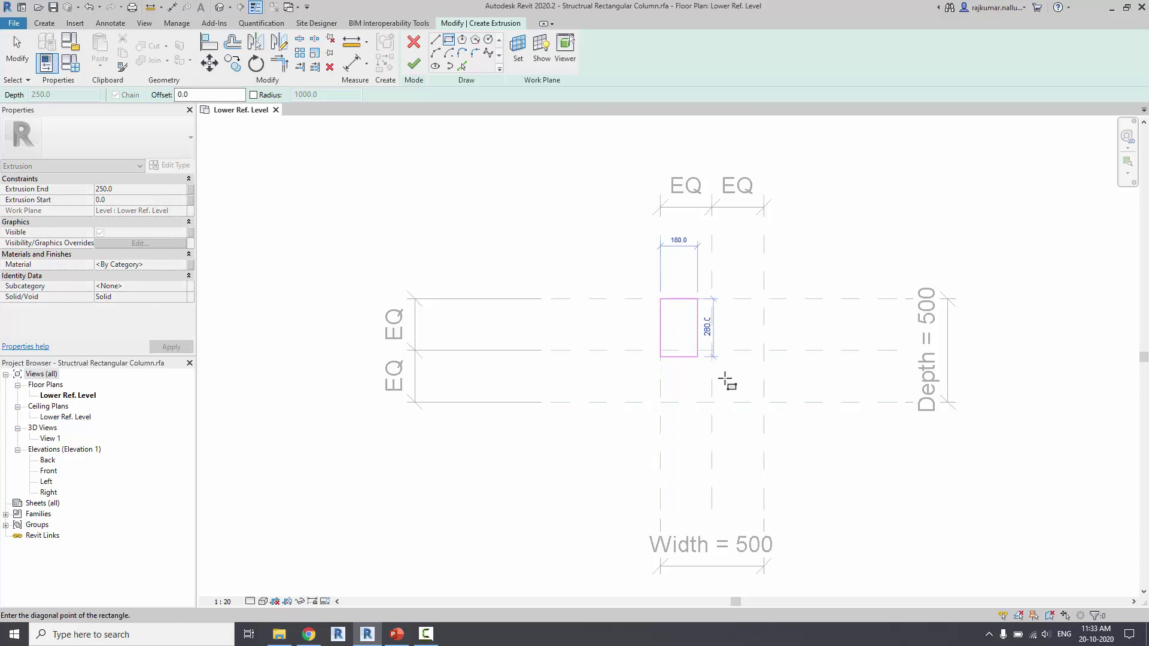
click(762, 403)
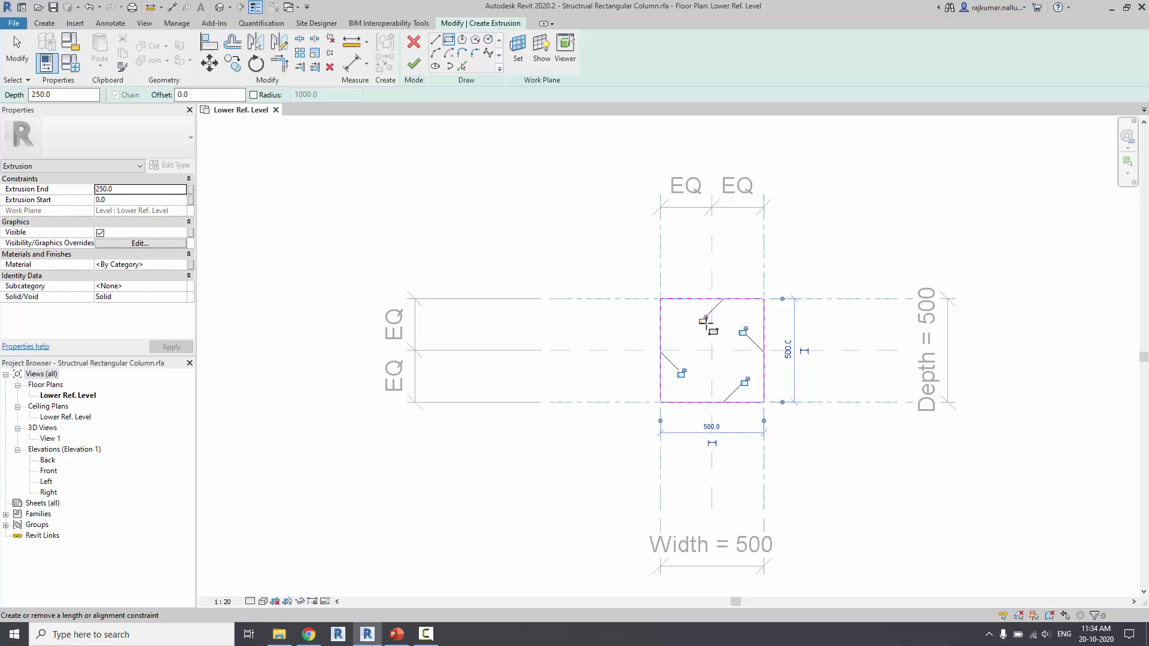
- Lock the rectangle's edges to their reference planes
click(704, 319)
click(743, 333)
click(701, 376)
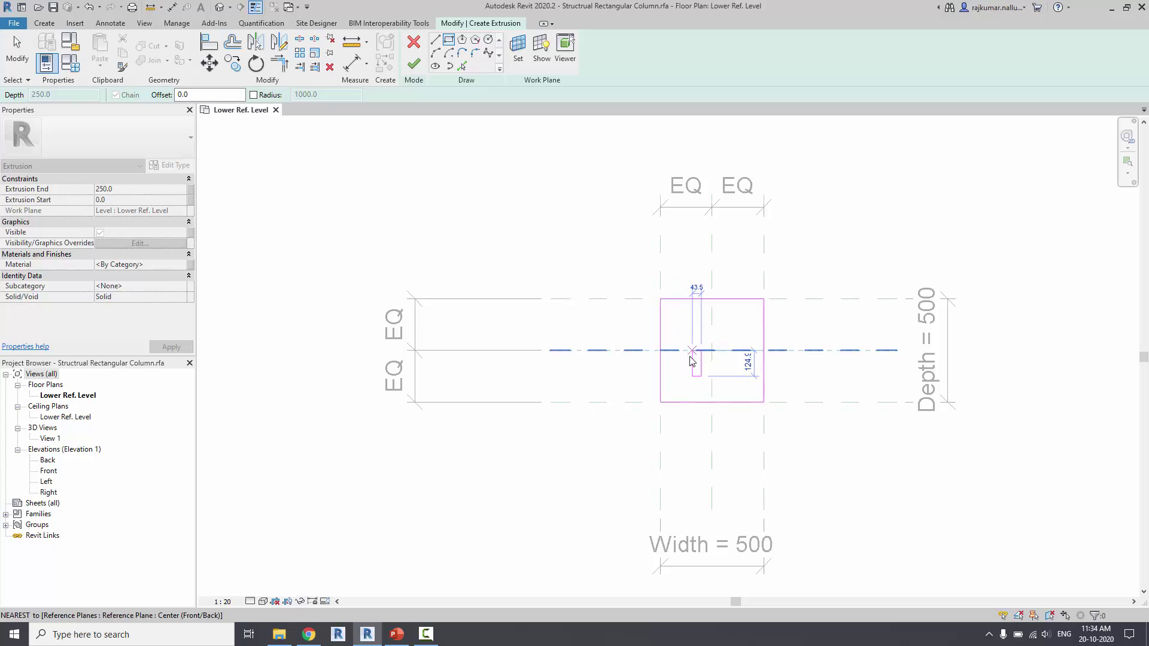
key(Escape)
key(Escape)
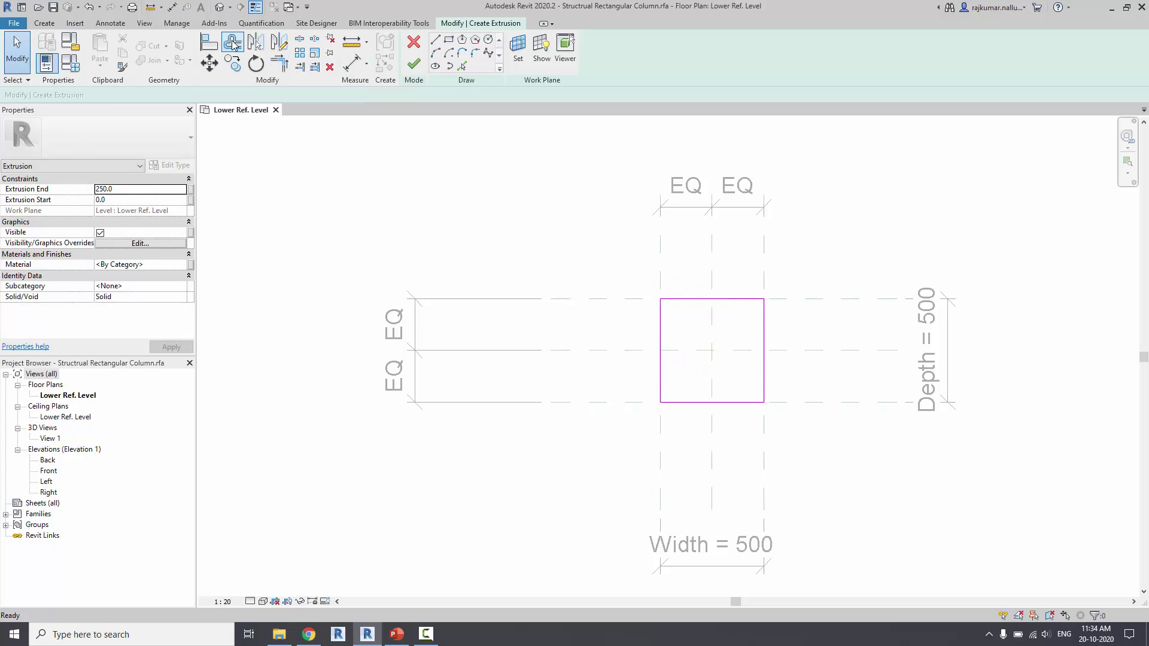
- Align the rectangle's left sketch line to the left reference plane and lock it
click(209, 44)
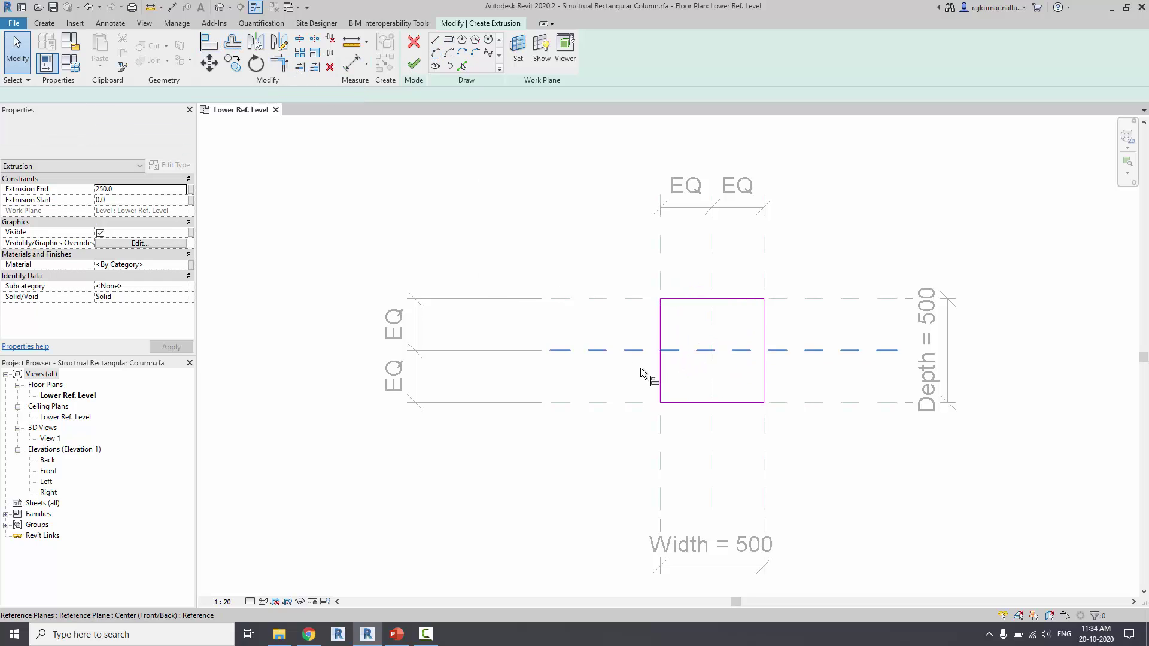
click(661, 438)
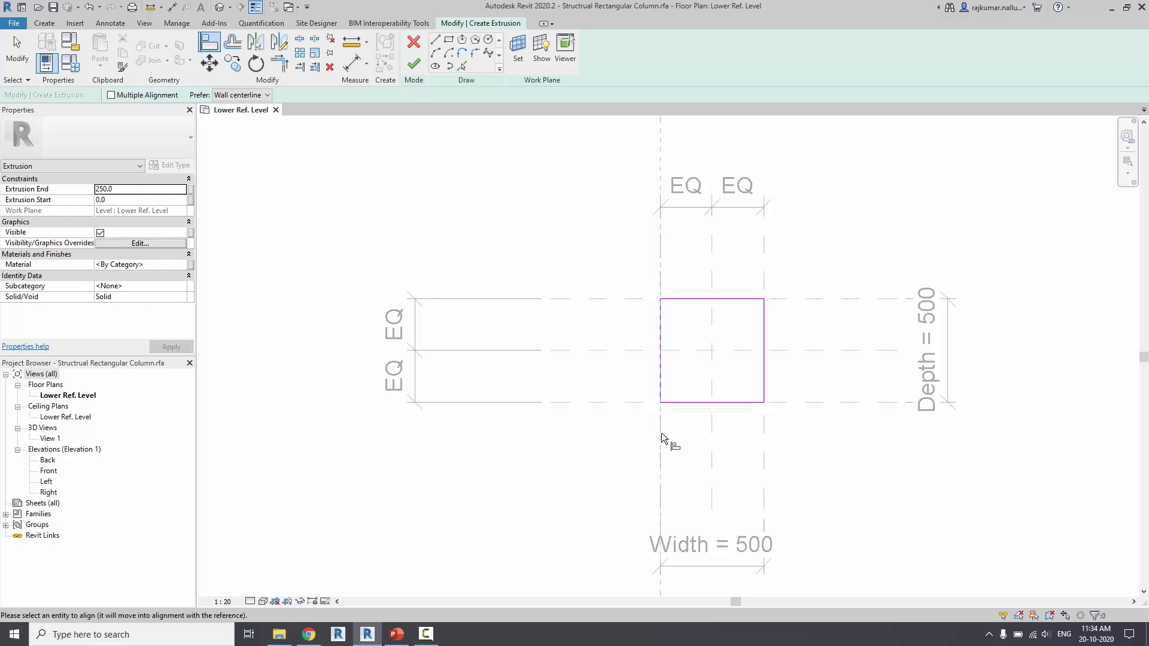
click(675, 377)
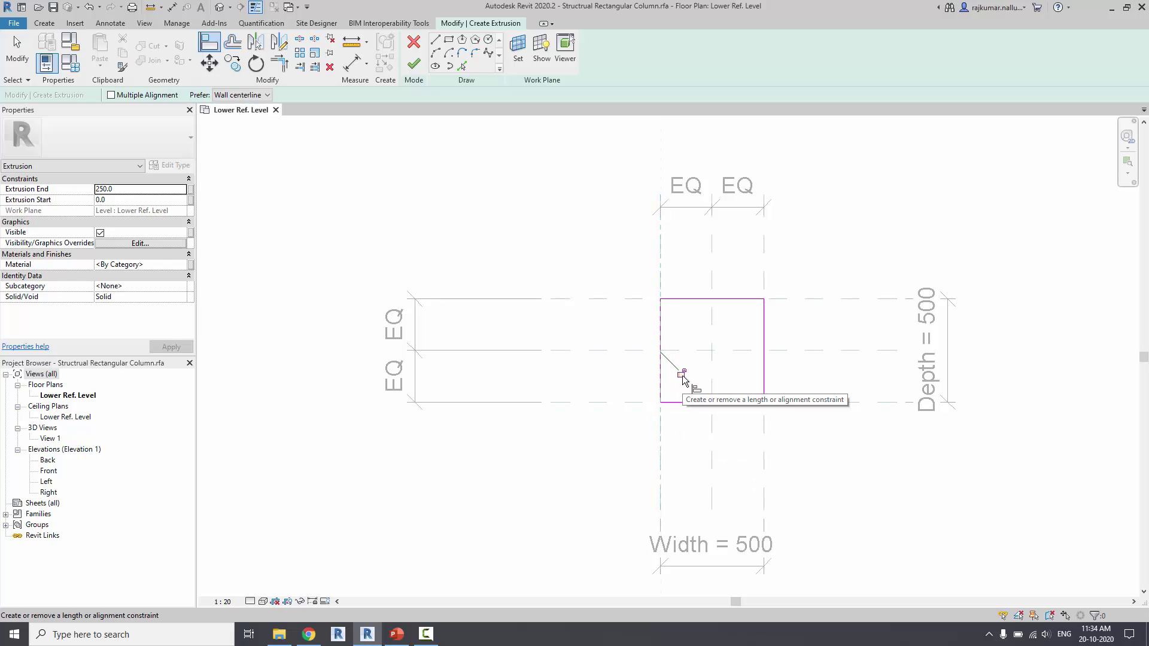
click(682, 375)
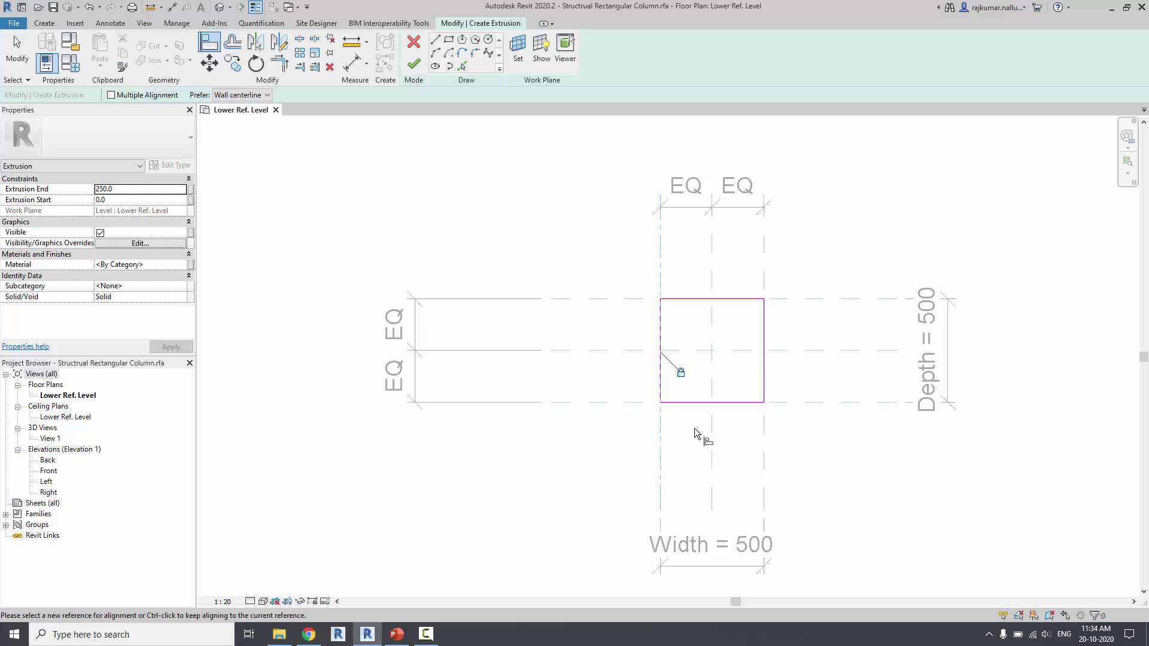
click(763, 401)
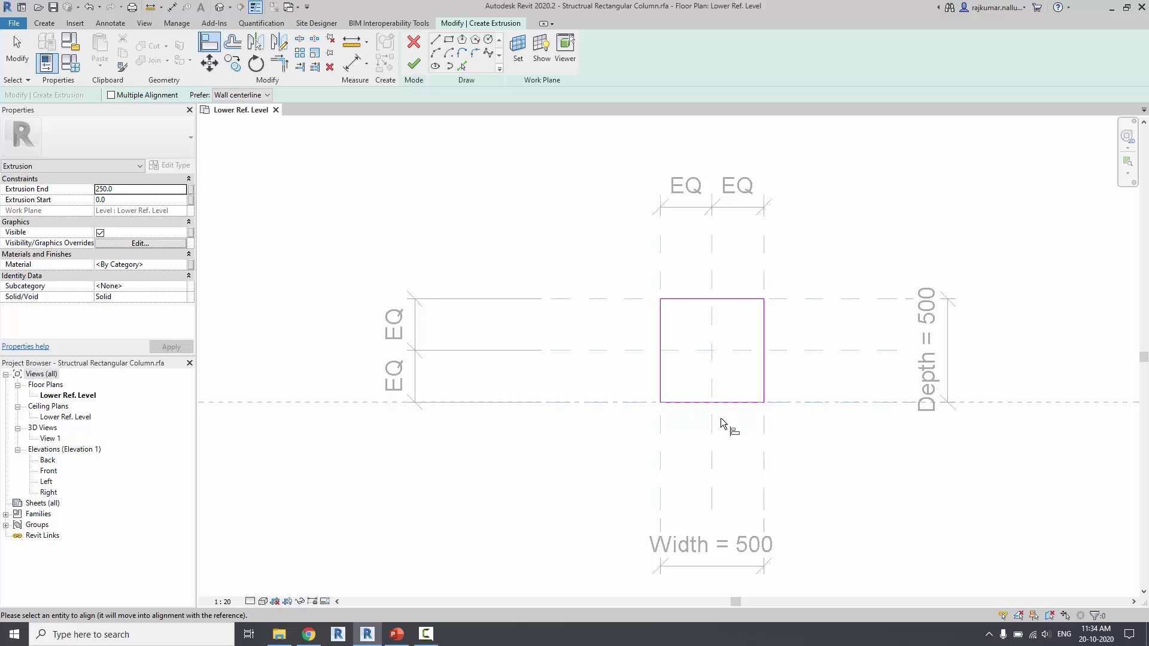
key(Escape)
key(Escape)
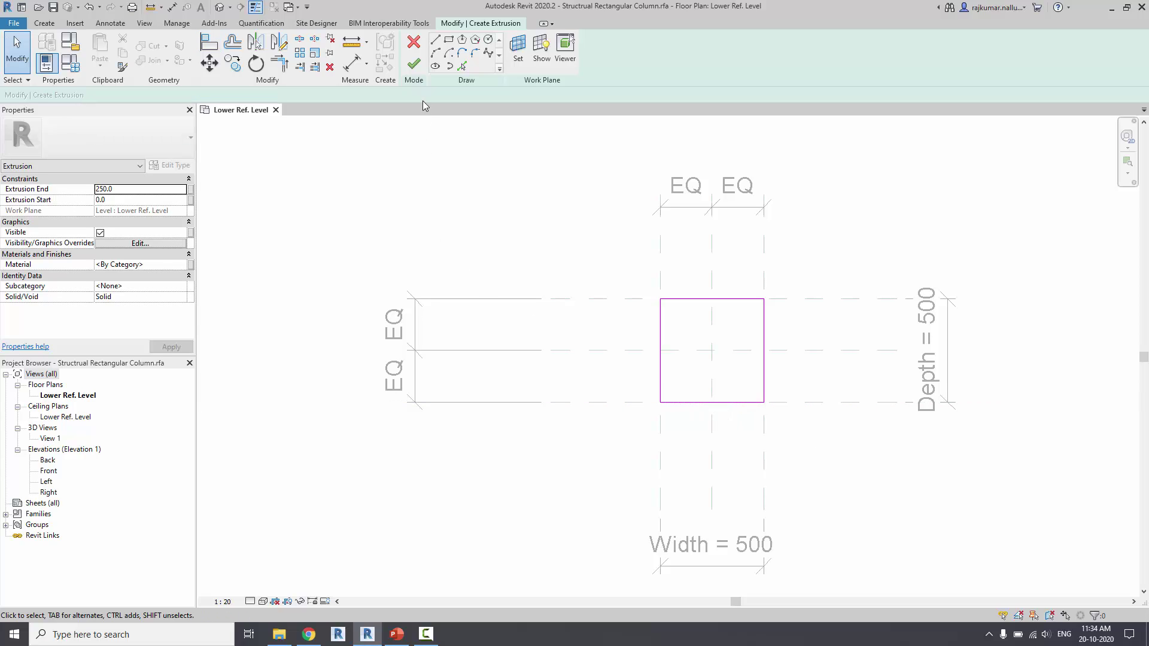
- Create the extrusion, then in Front elevation stretch it to roughly 846–2098 mm
click(413, 67)
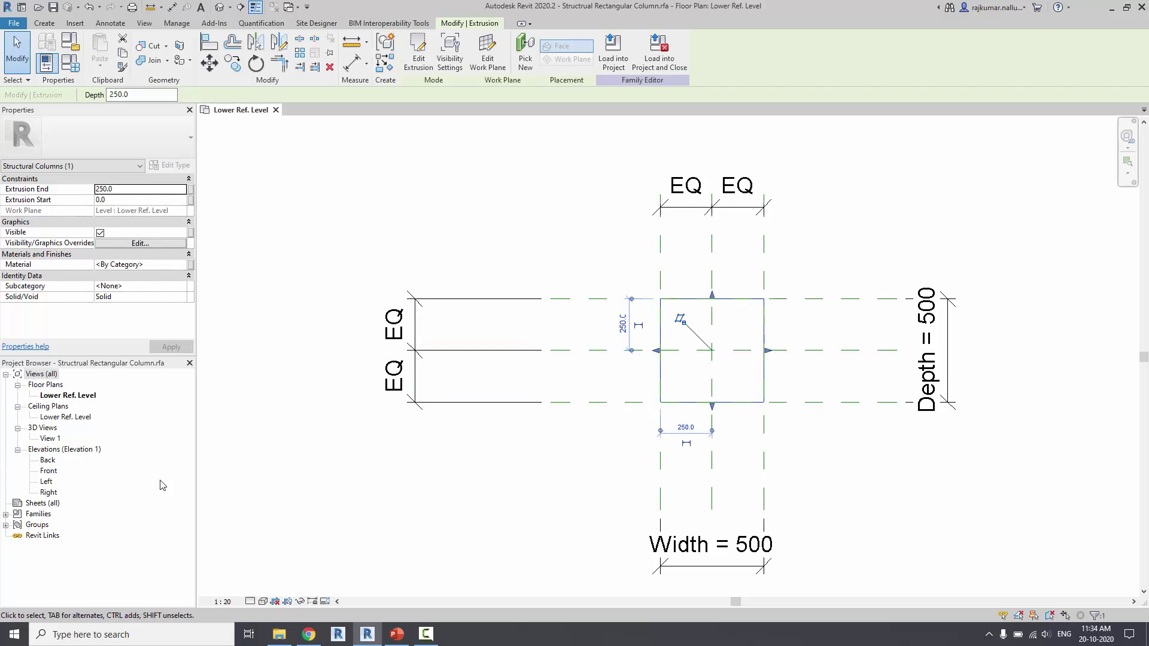
double_click(49, 470)
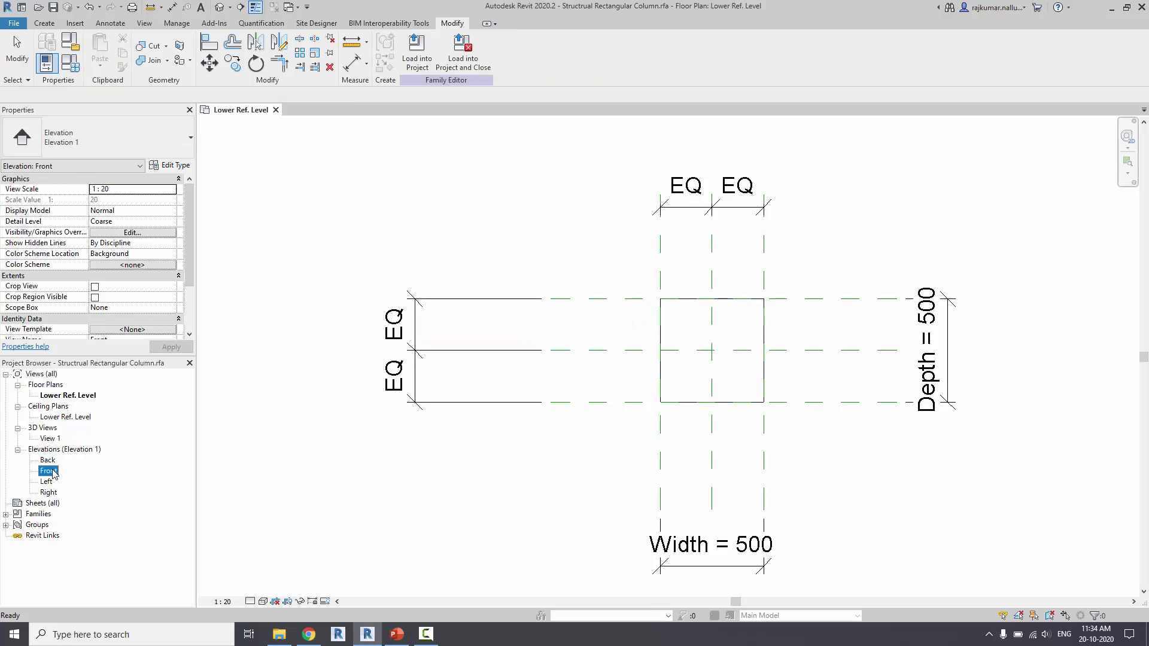
click(633, 448)
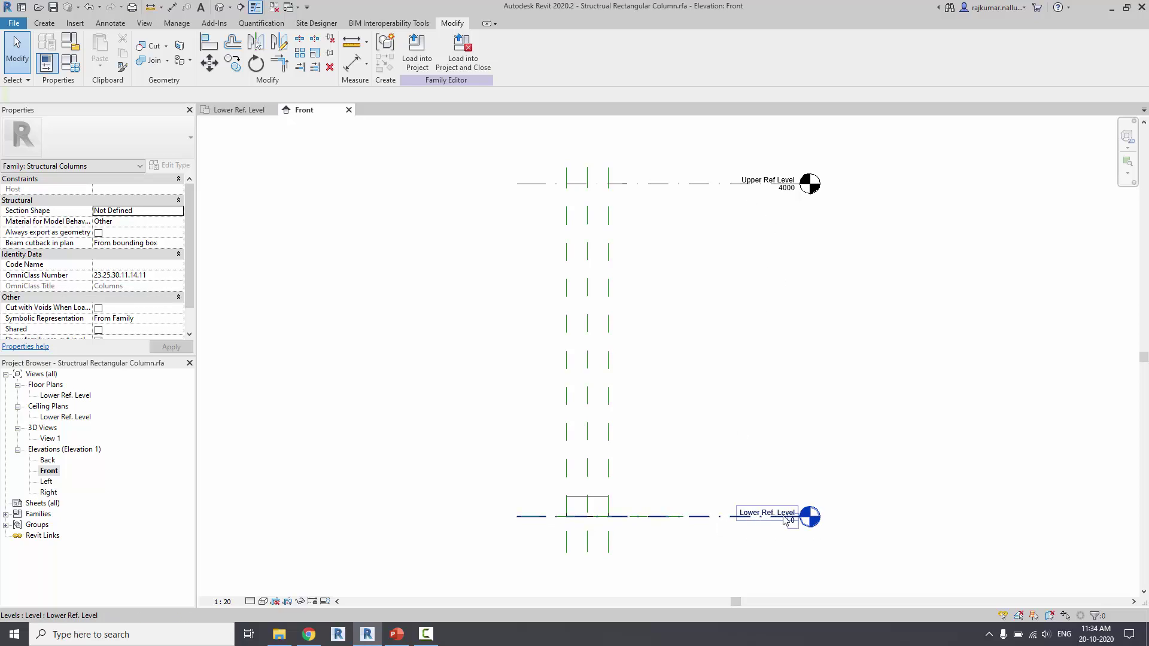
click(585, 504)
drag(587, 493, 587, 342)
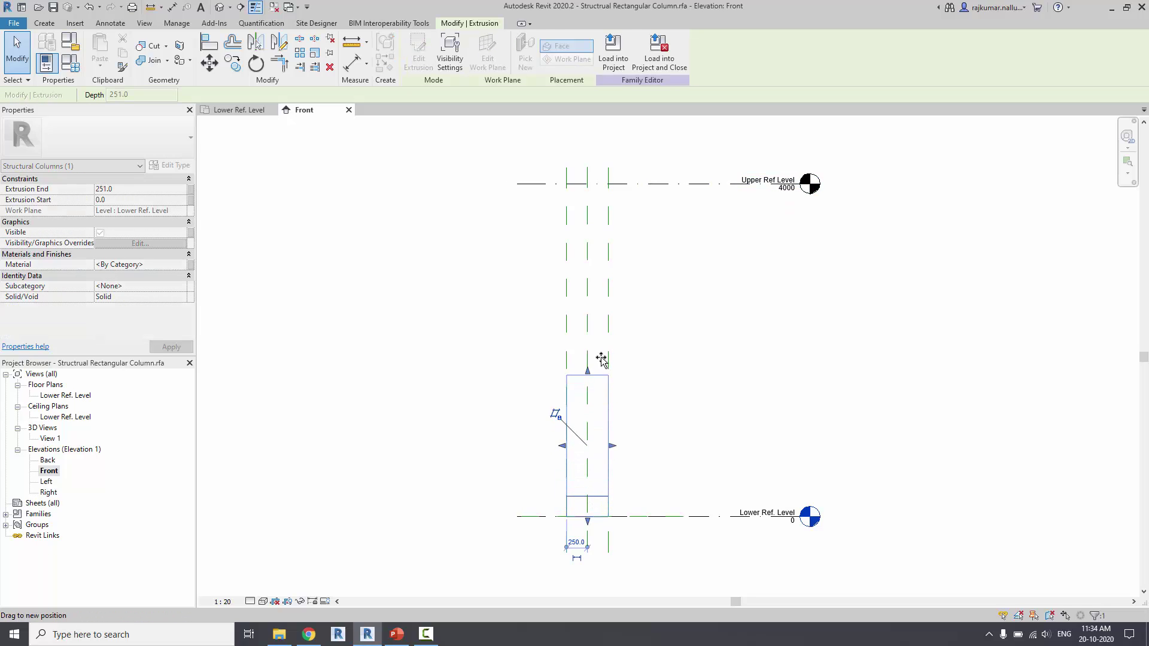
- Align and lock the column bottom to Lower Ref. Level and top to Upper Ref. Level
drag(588, 521, 589, 464)
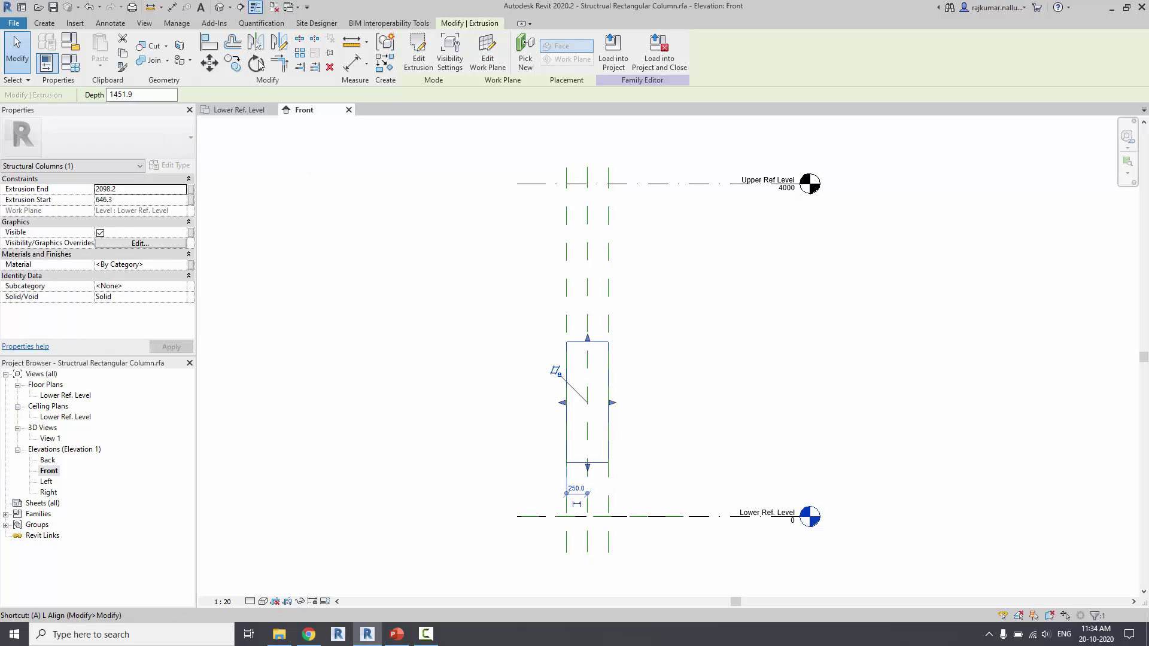
click(210, 42)
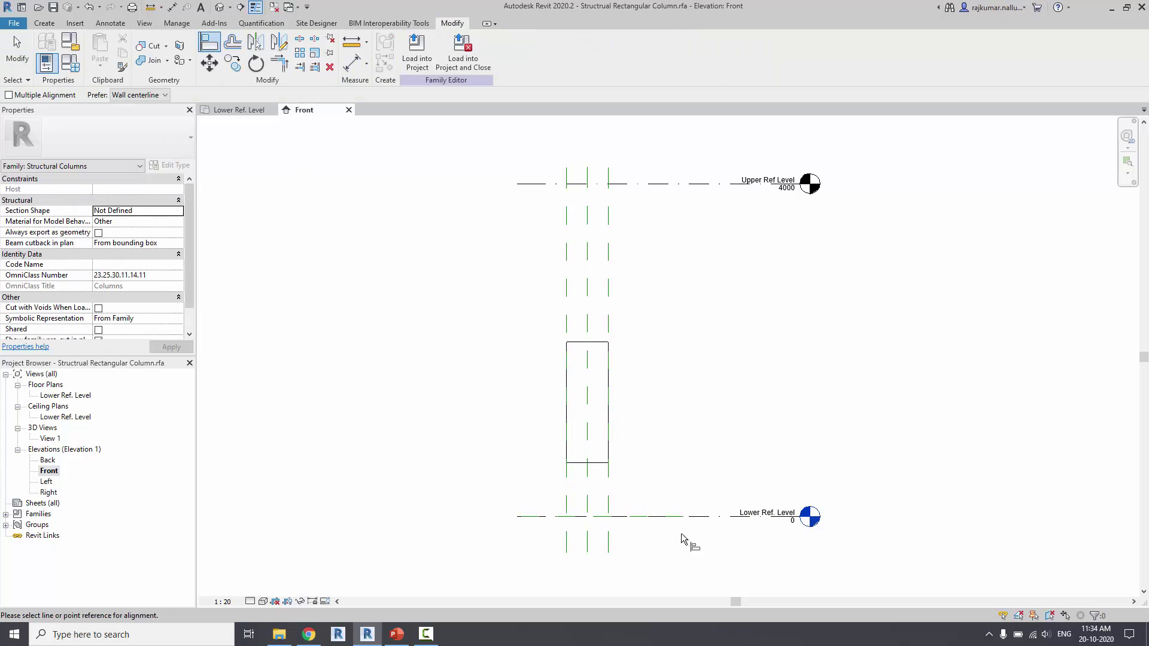
click(656, 518)
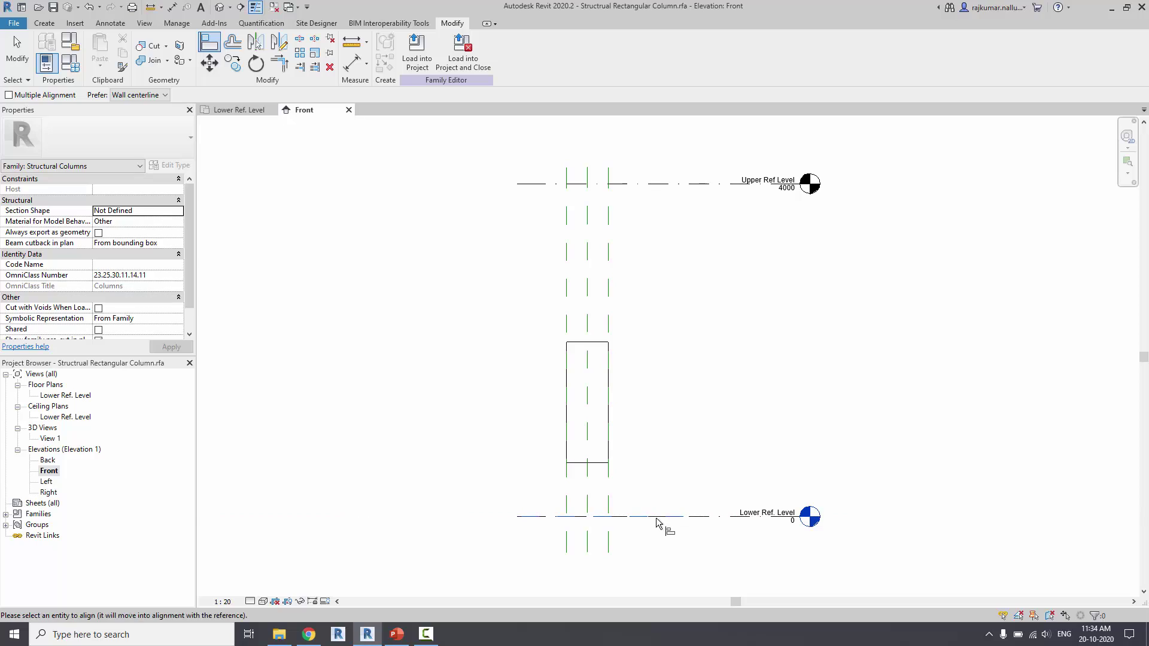
click(600, 463)
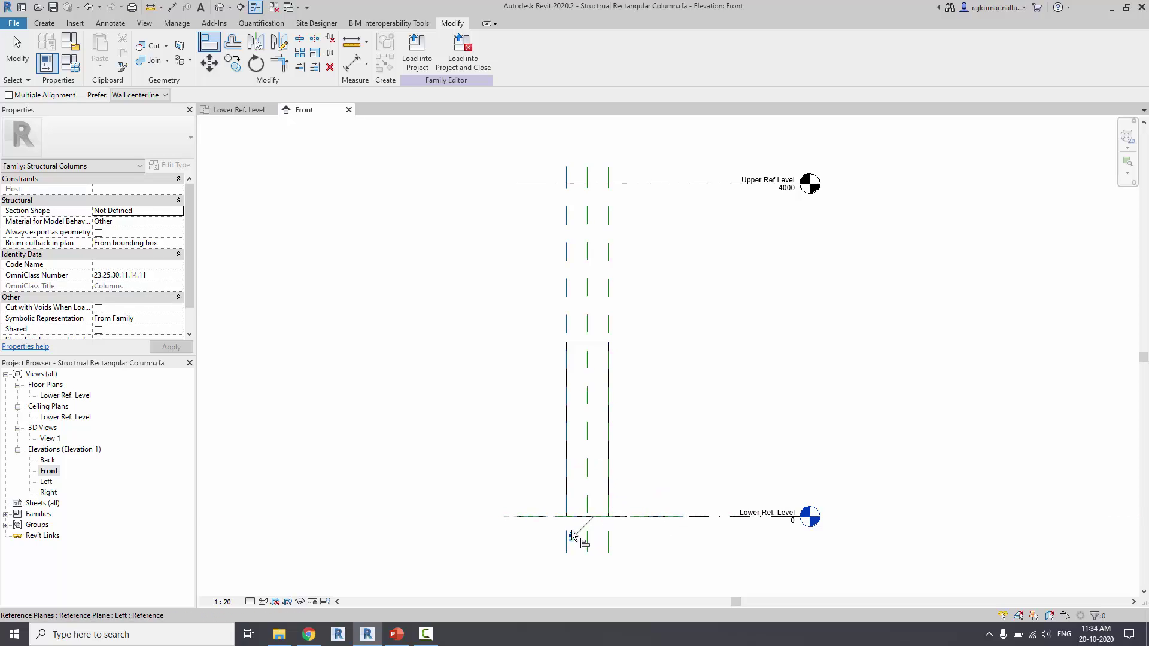
click(642, 185)
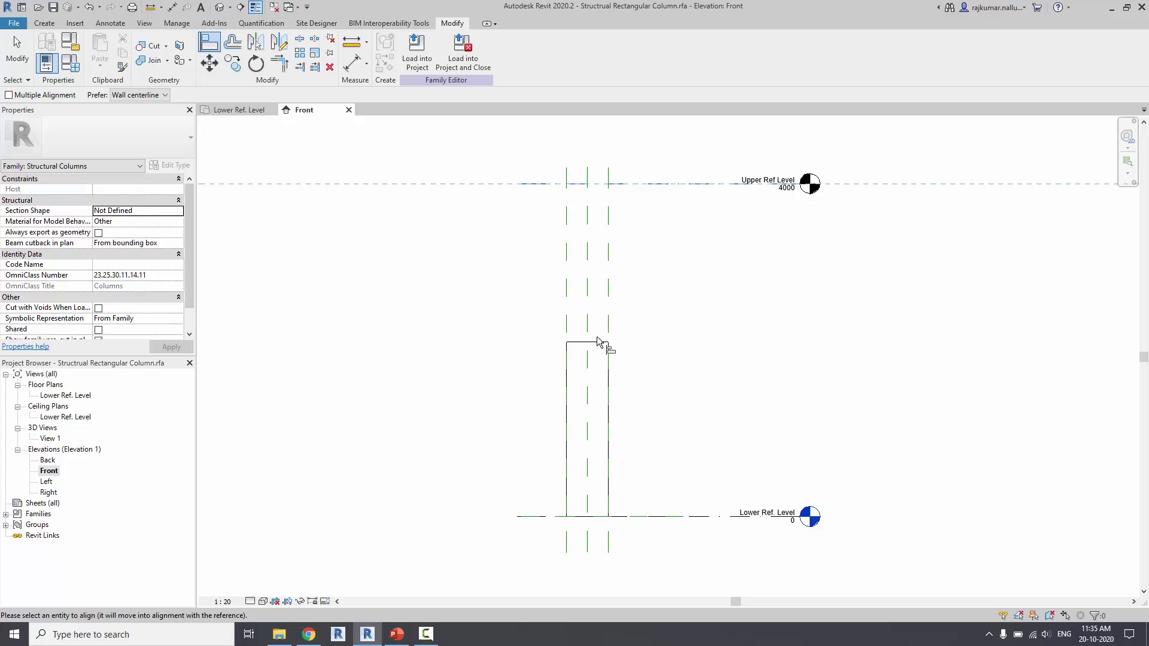
click(597, 342)
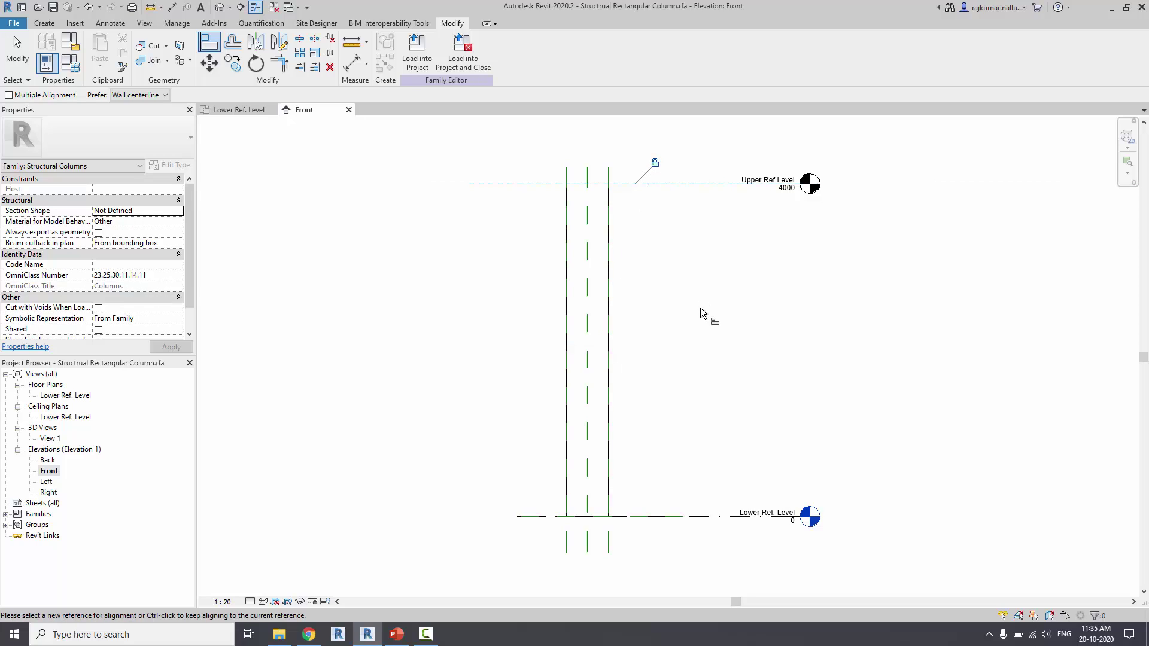
key(Escape)
key(Escape)
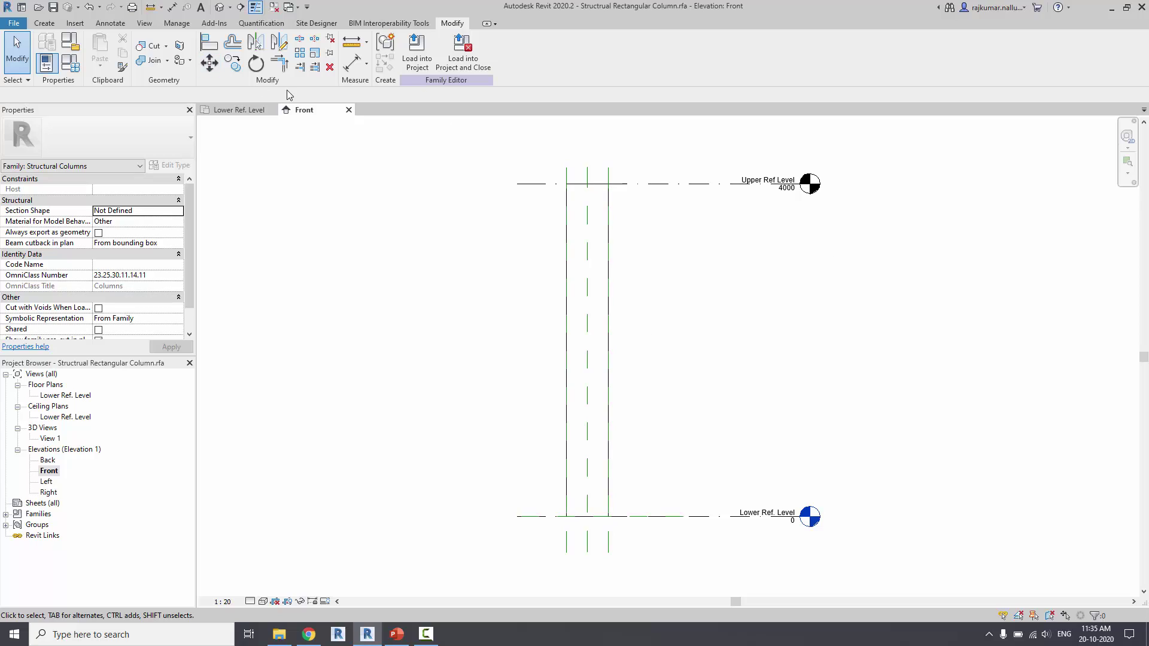
- Close the Front elevation and select the extrusion's Material property
click(349, 110)
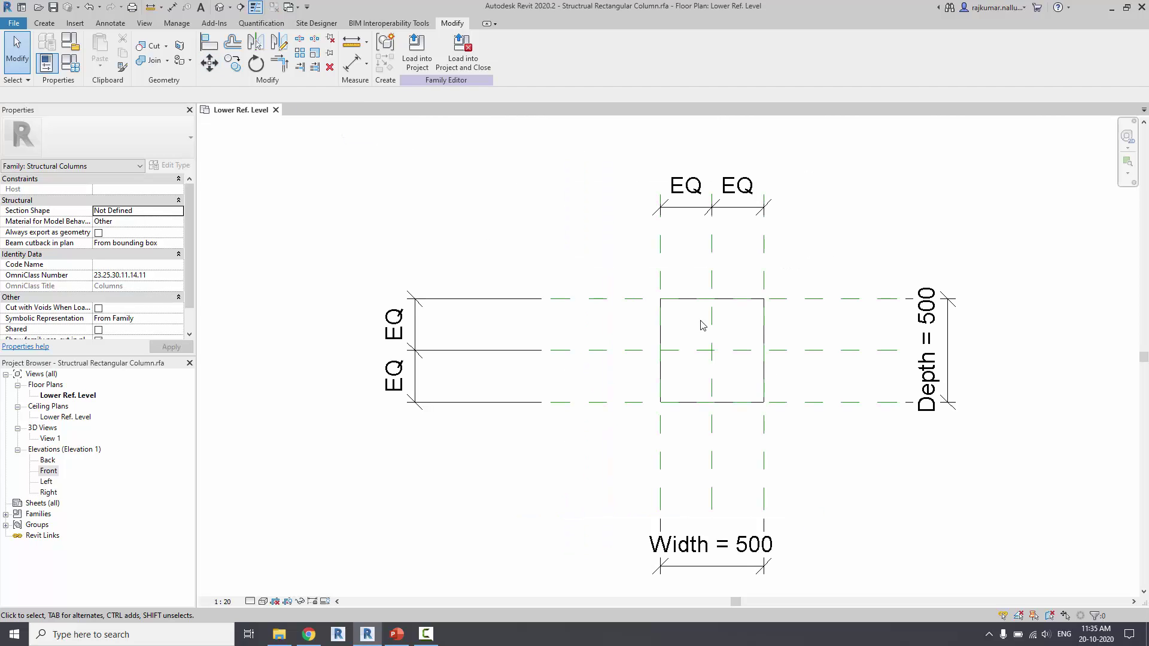
click(662, 324)
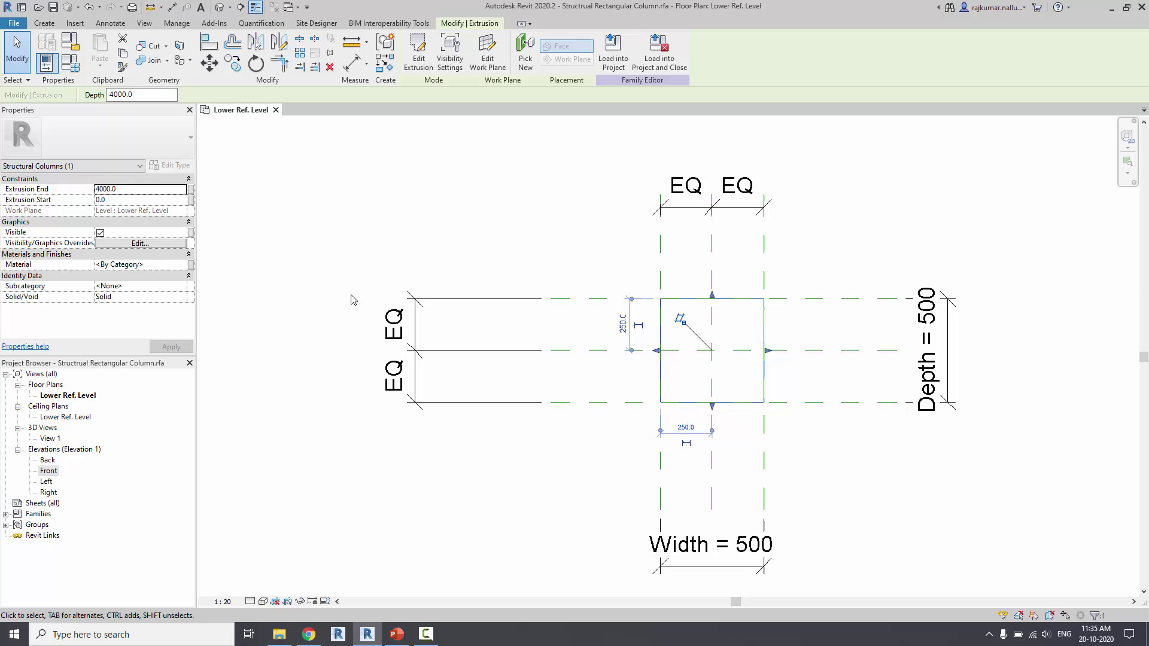
click(182, 265)
- In the Material Browser, search 'conc', create a new material and rename it Concrete
click(184, 265)
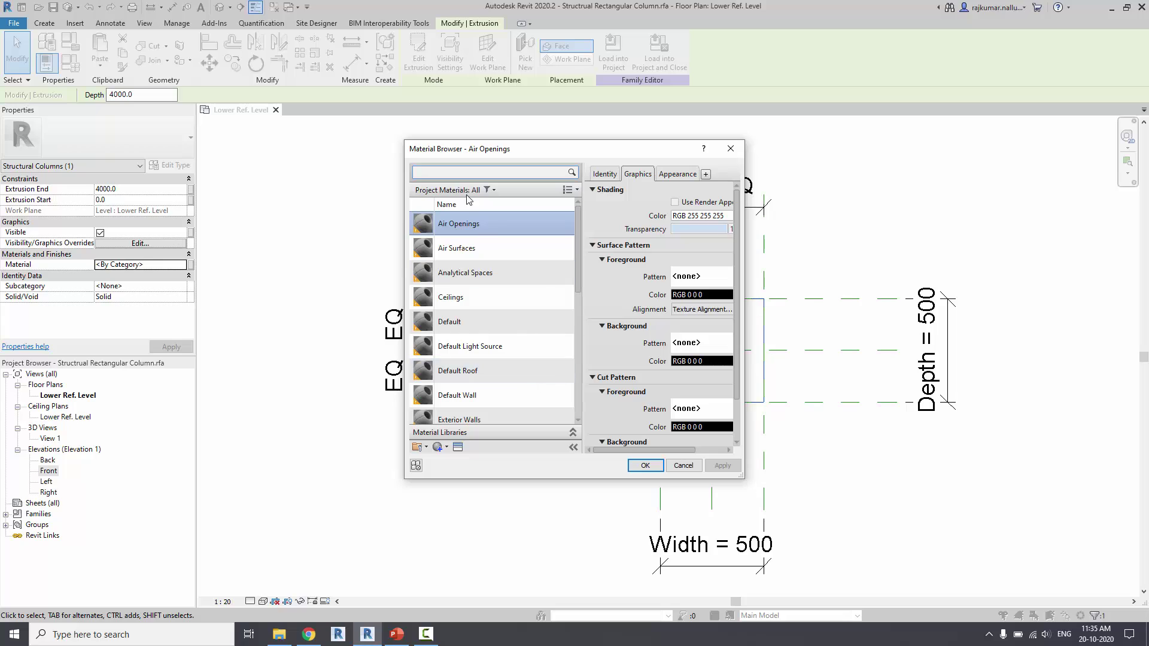
click(463, 175)
text(cons)
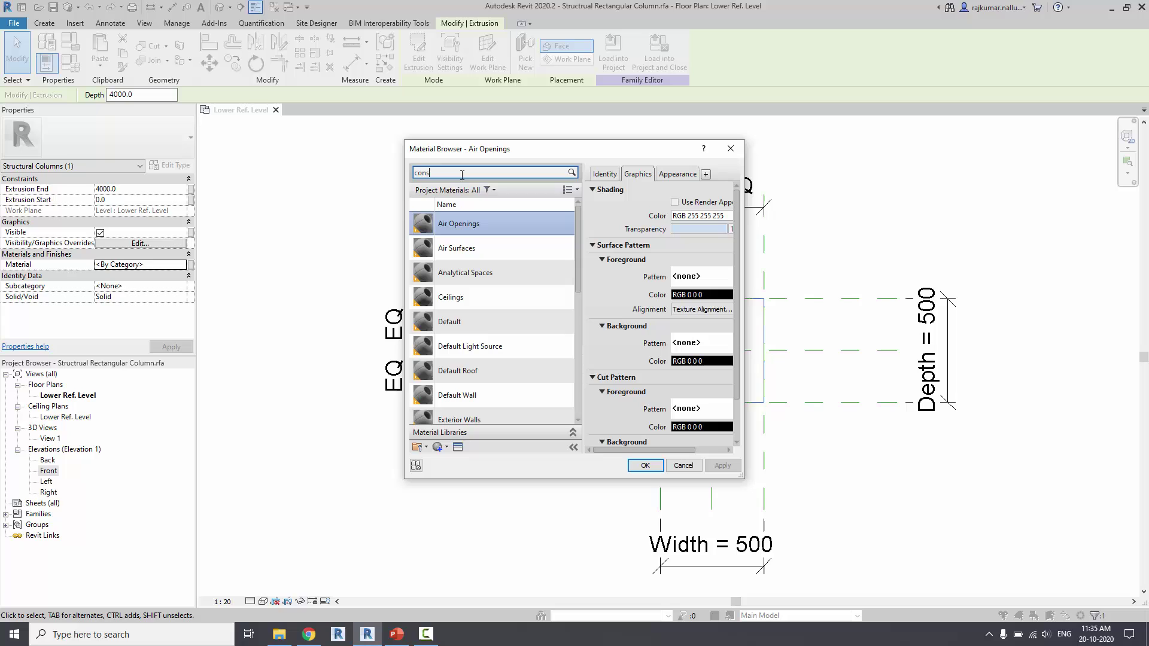
key(BackSpace)
text(c)
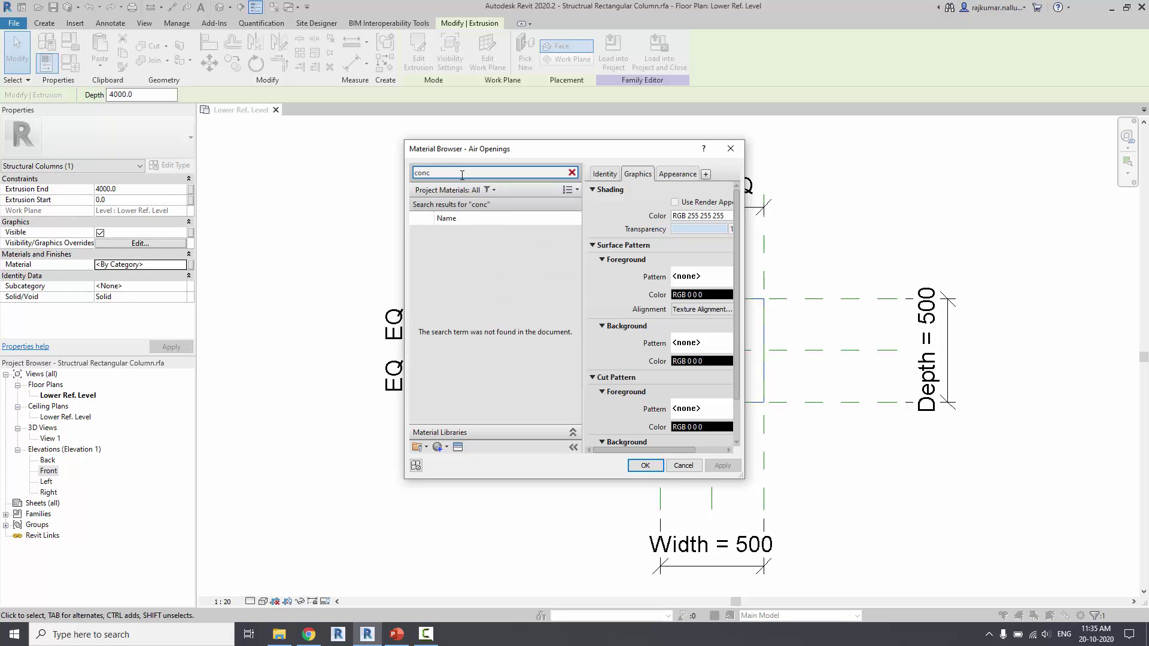
click(440, 448)
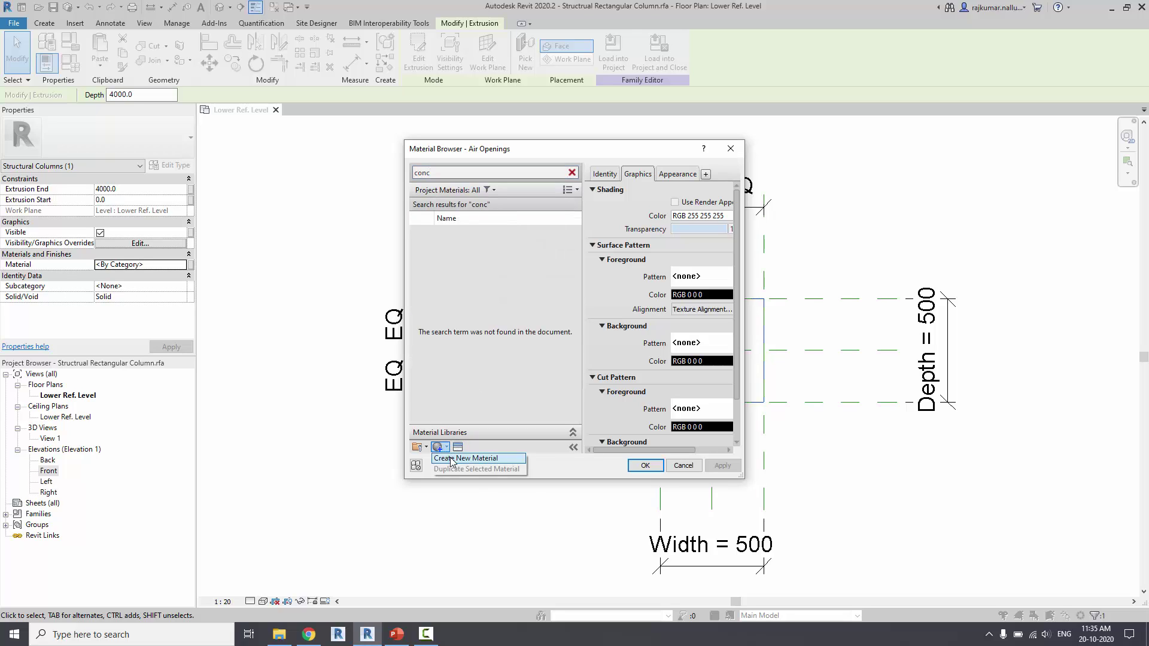
right_click(477, 326)
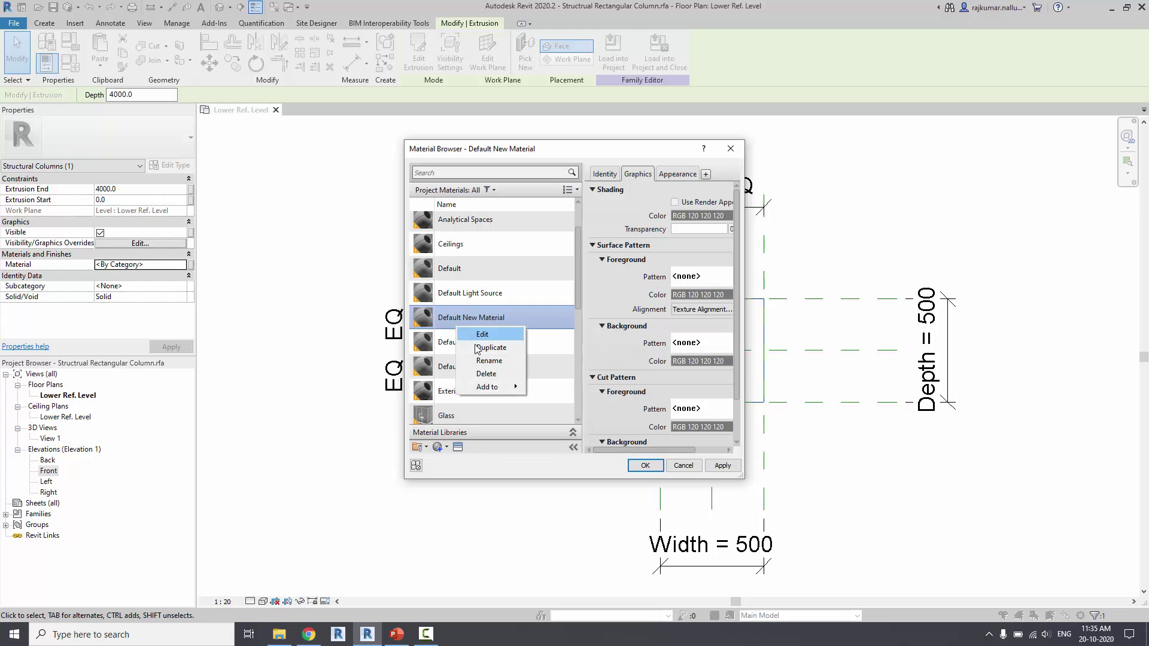
click(485, 360)
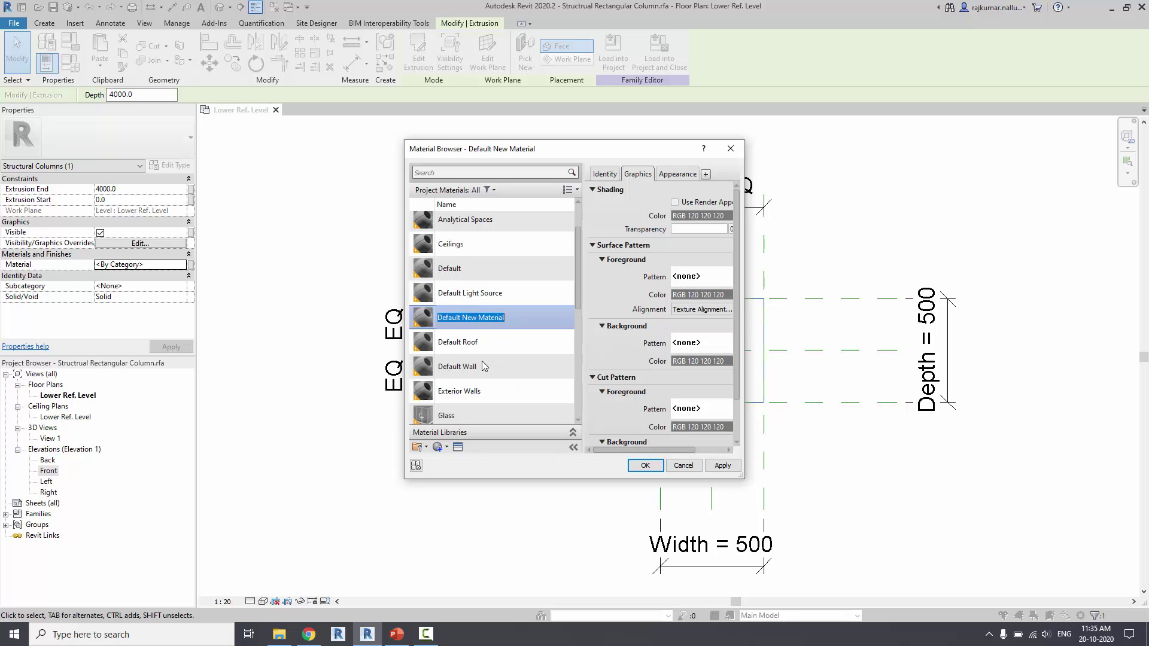
text(Concrete)
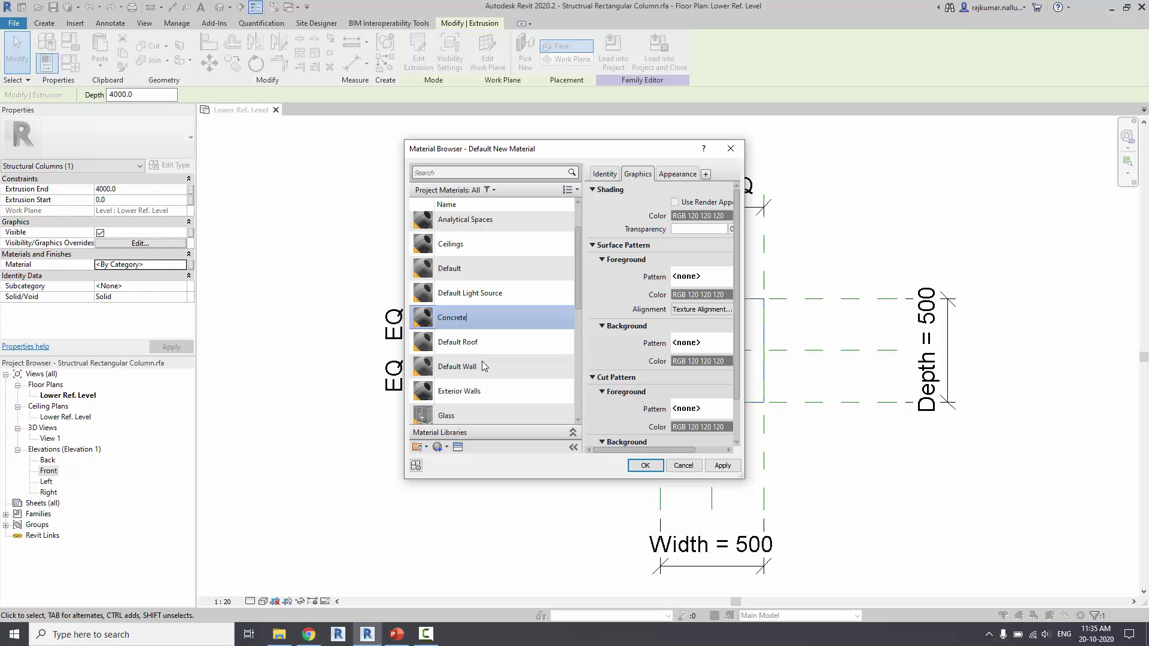
key(Return)
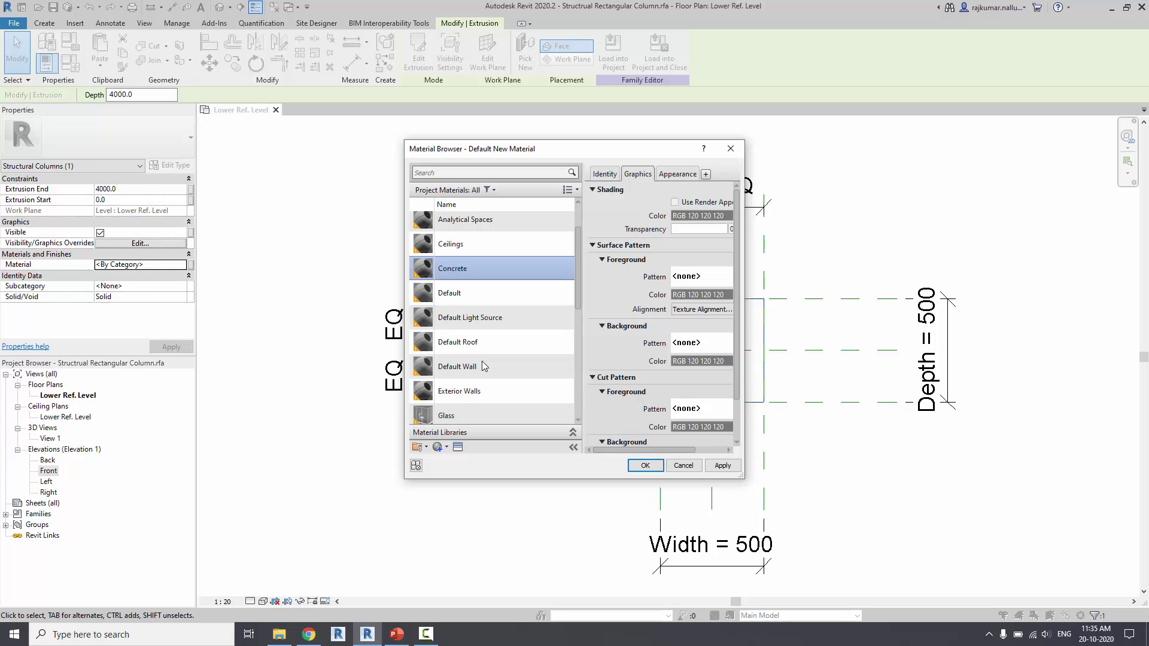
- Apply the Concrete - Cast in Place appearance to Concrete and confirm it for the extrusion
click(459, 449)
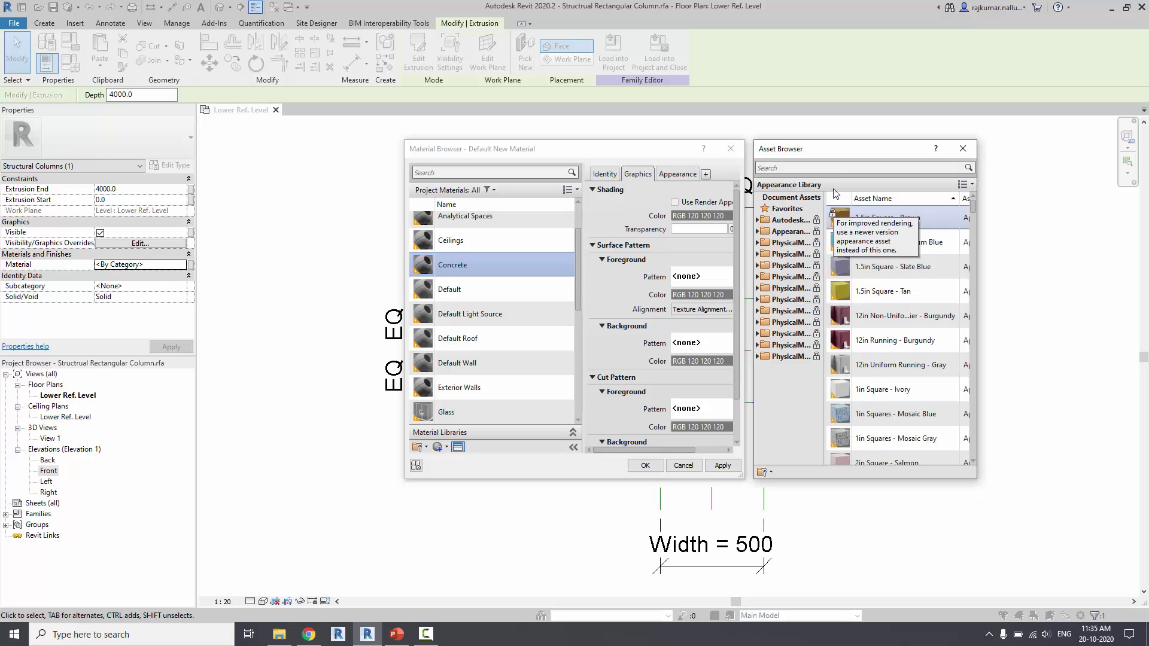
click(834, 165)
text(co)
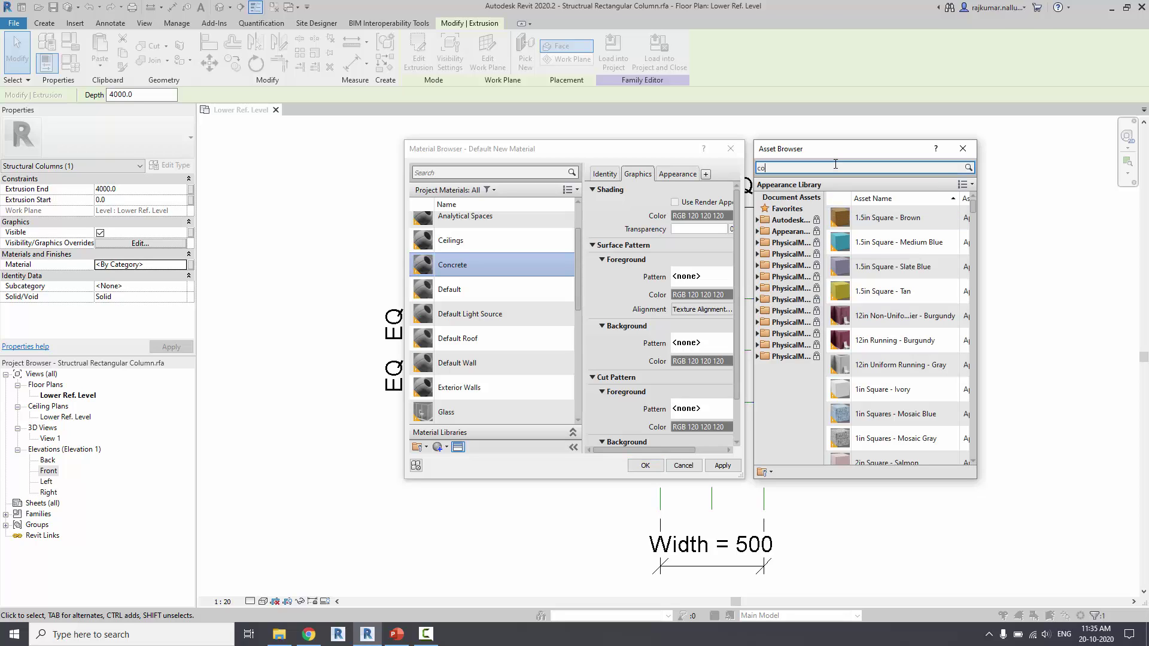
text(nc)
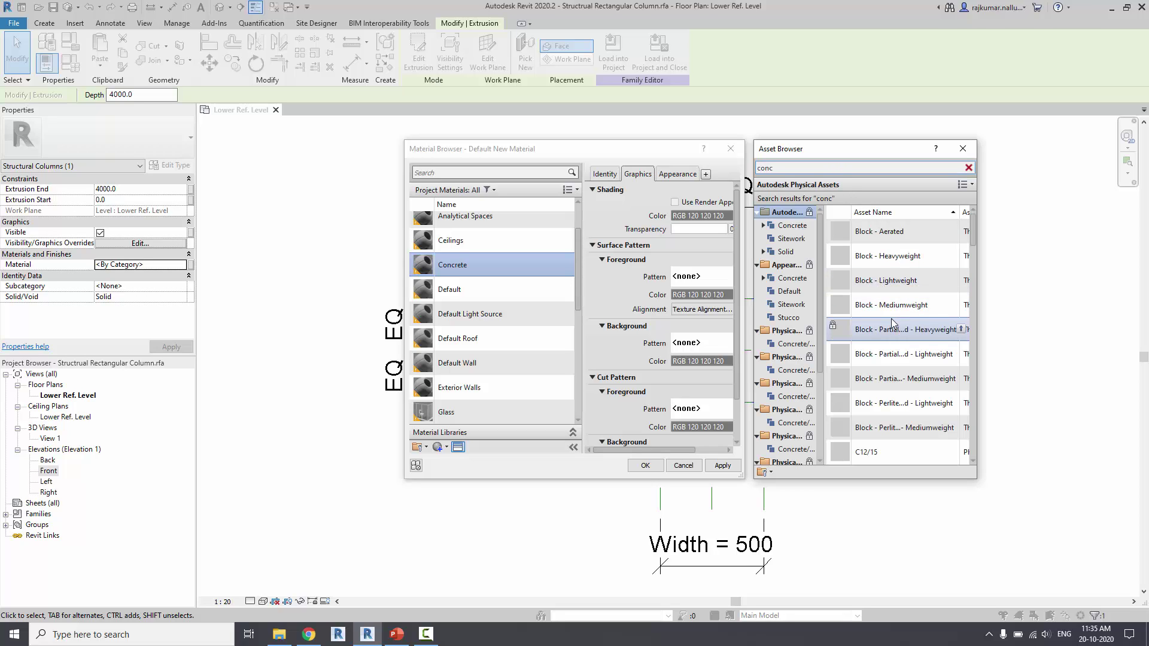
scroll(892, 319, down, 2)
scroll(891, 319, down, 3)
scroll(891, 319, down, 3)
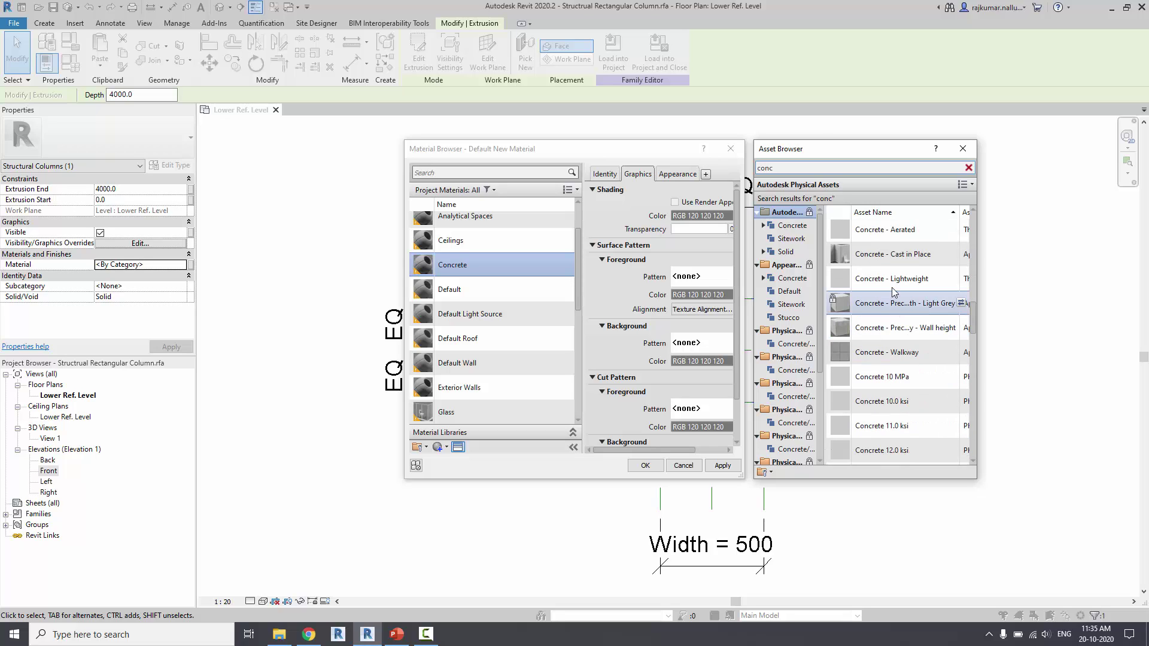
double_click(893, 257)
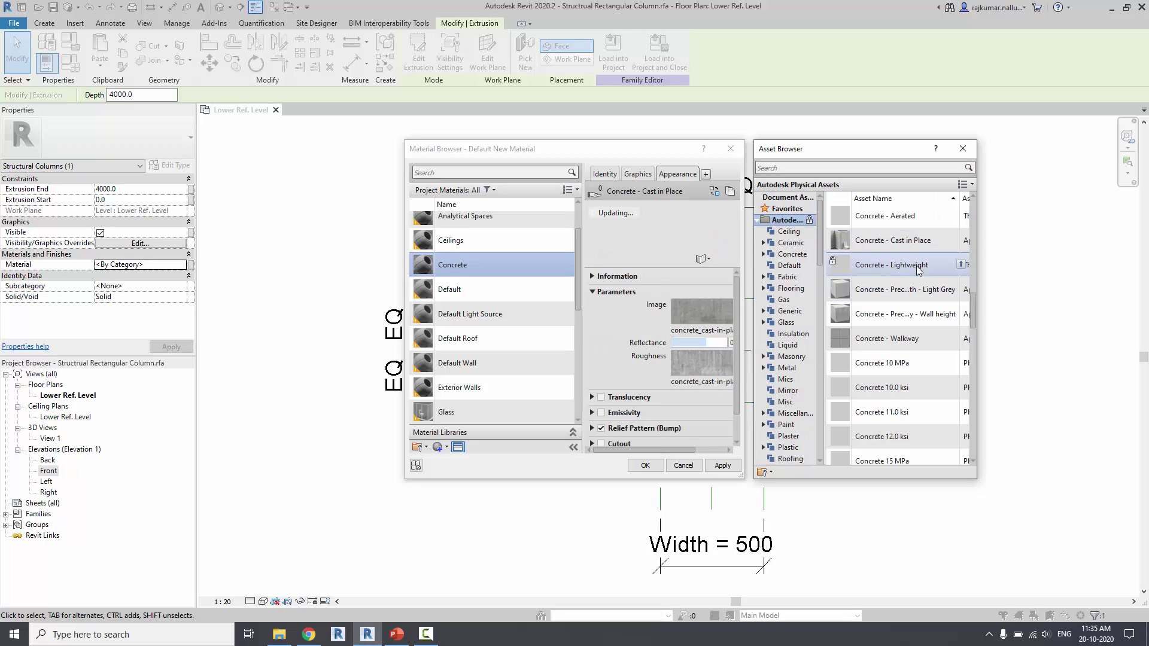
right_click(906, 250)
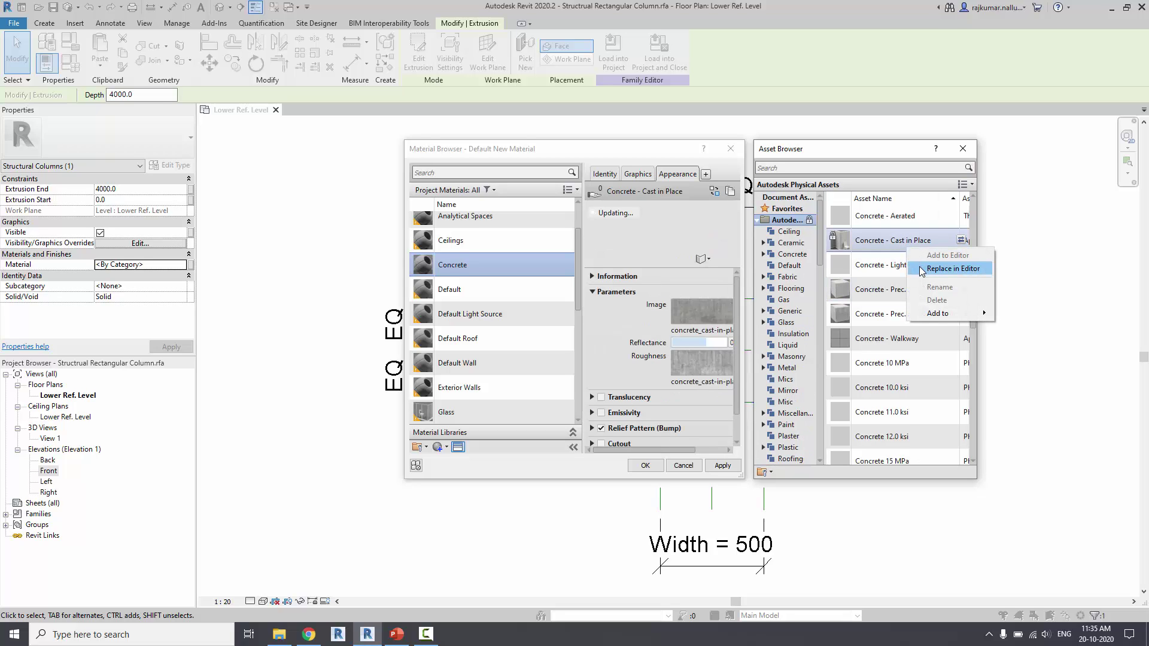
click(963, 152)
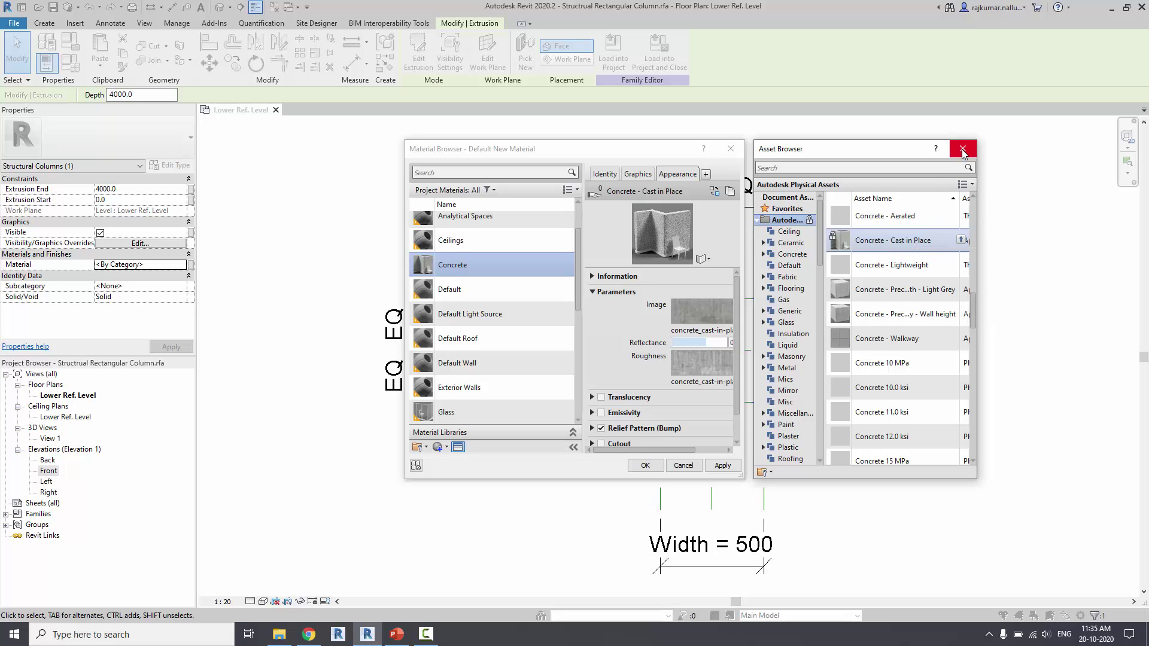
click(961, 149)
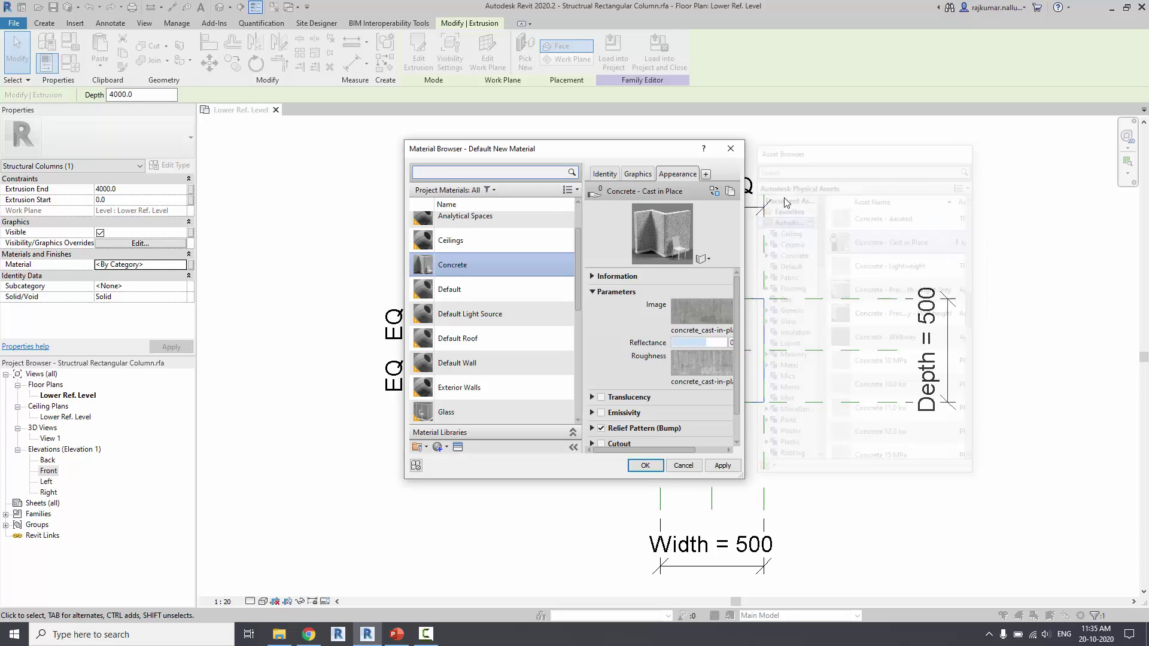
click(643, 465)
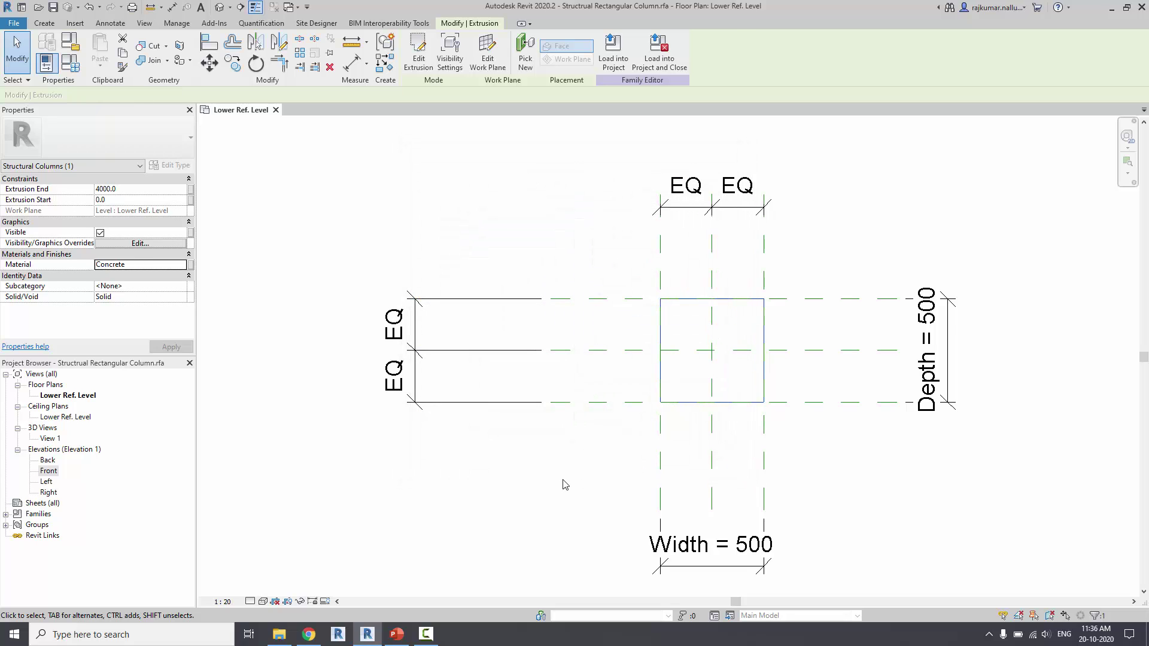
click(582, 483)
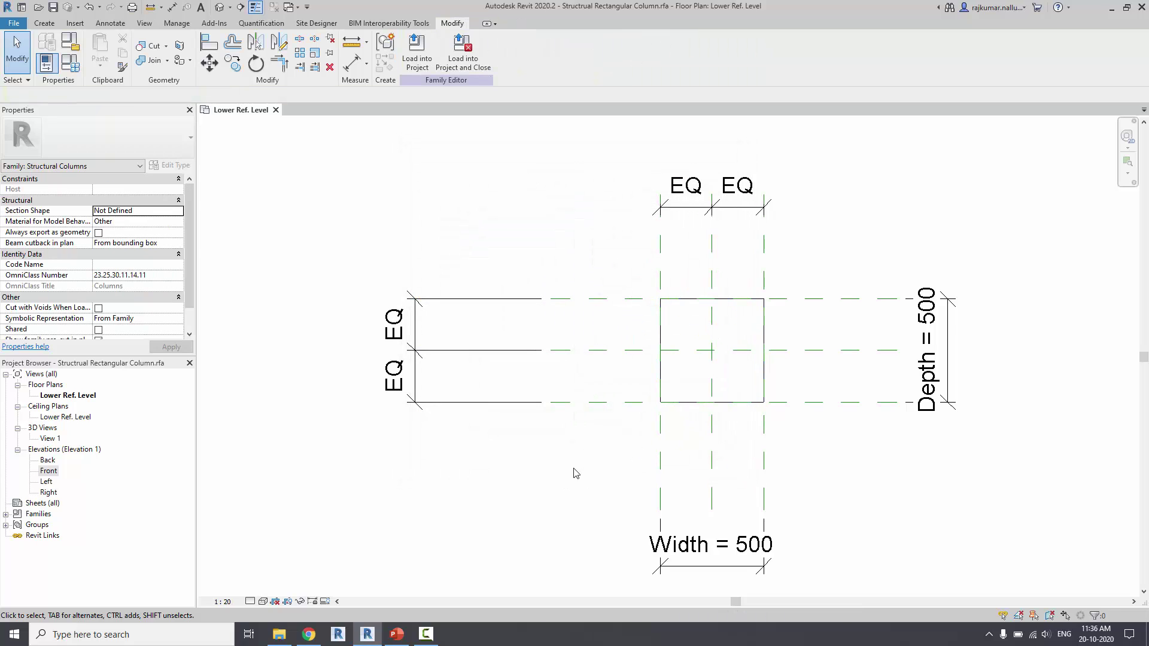
click(220, 6)
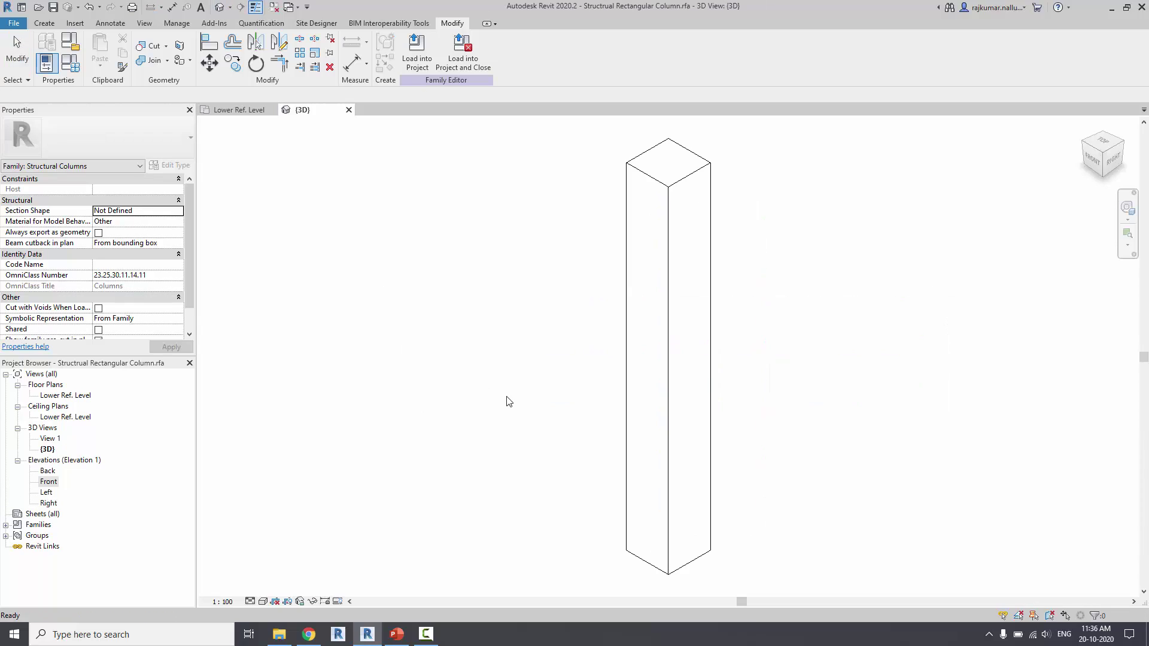
key(s)
key(d)
click(265, 603)
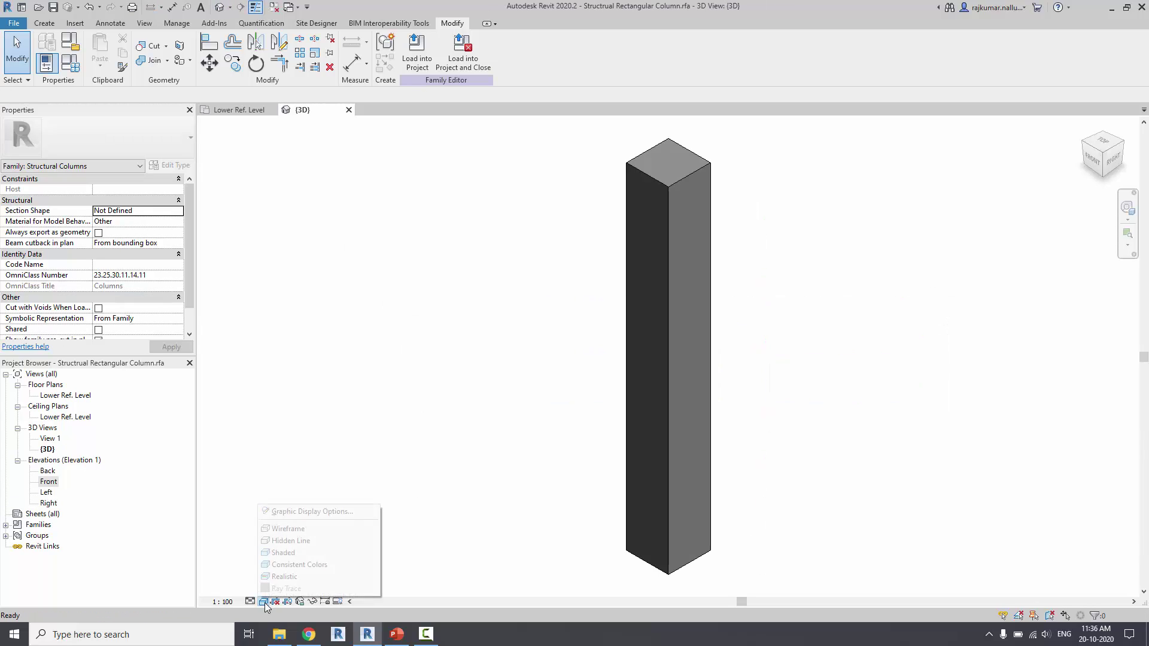
click(284, 575)
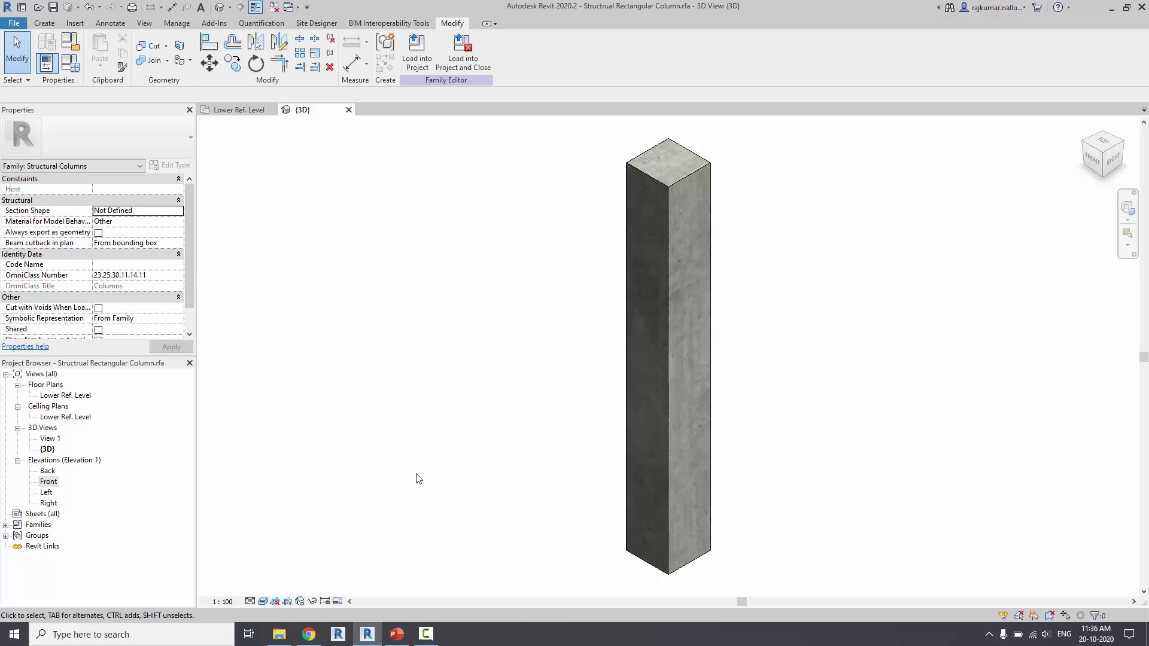
shift+middle_drag(494, 484, 544, 365)
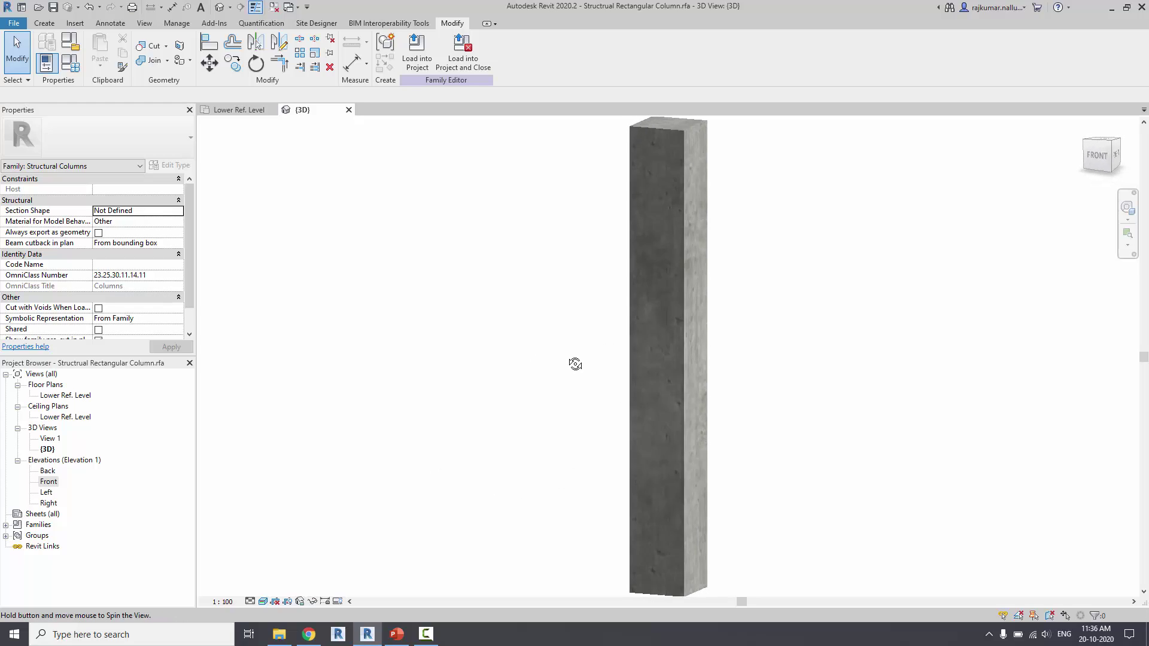
shift+middle_drag(578, 290, 531, 348)
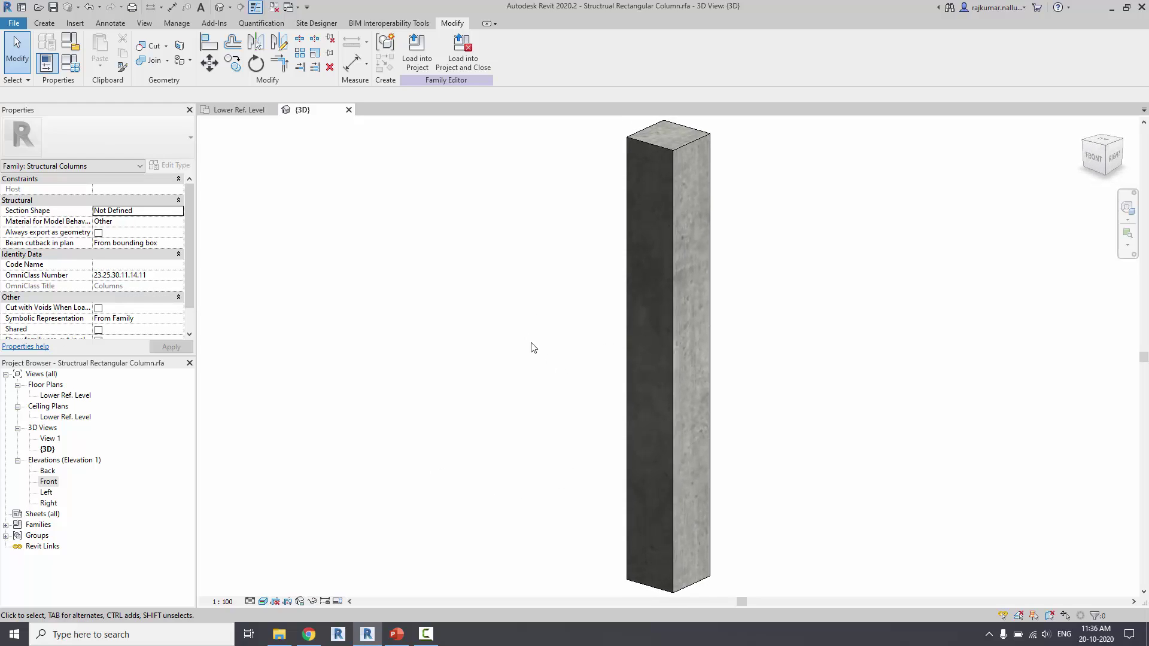
click(349, 110)
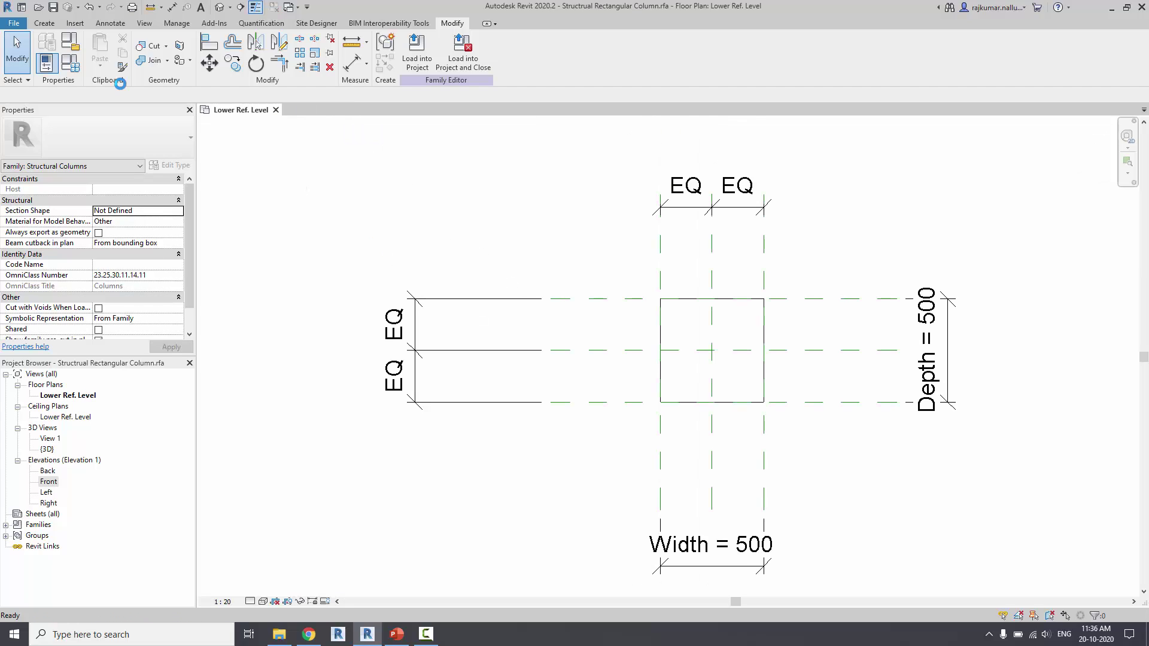
- Add a 500mm x 500mm column type in Family Types
click(71, 64)
drag(895, 220, 456, 201)
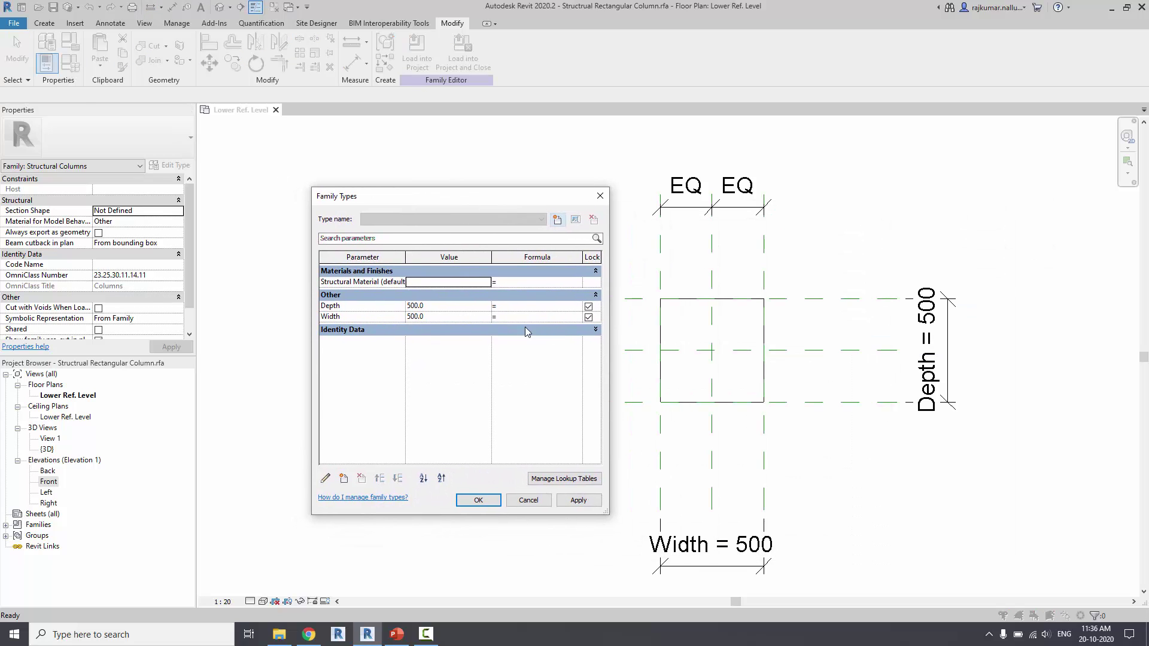
click(557, 220)
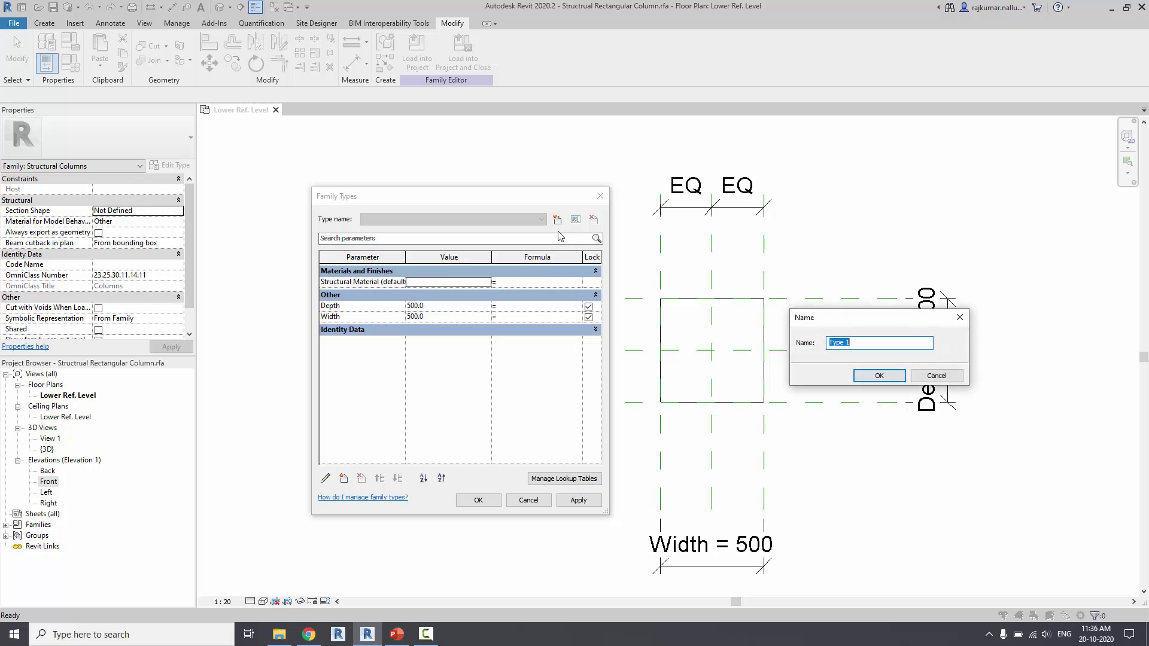
text(500mm x 500mm)
click(869, 385)
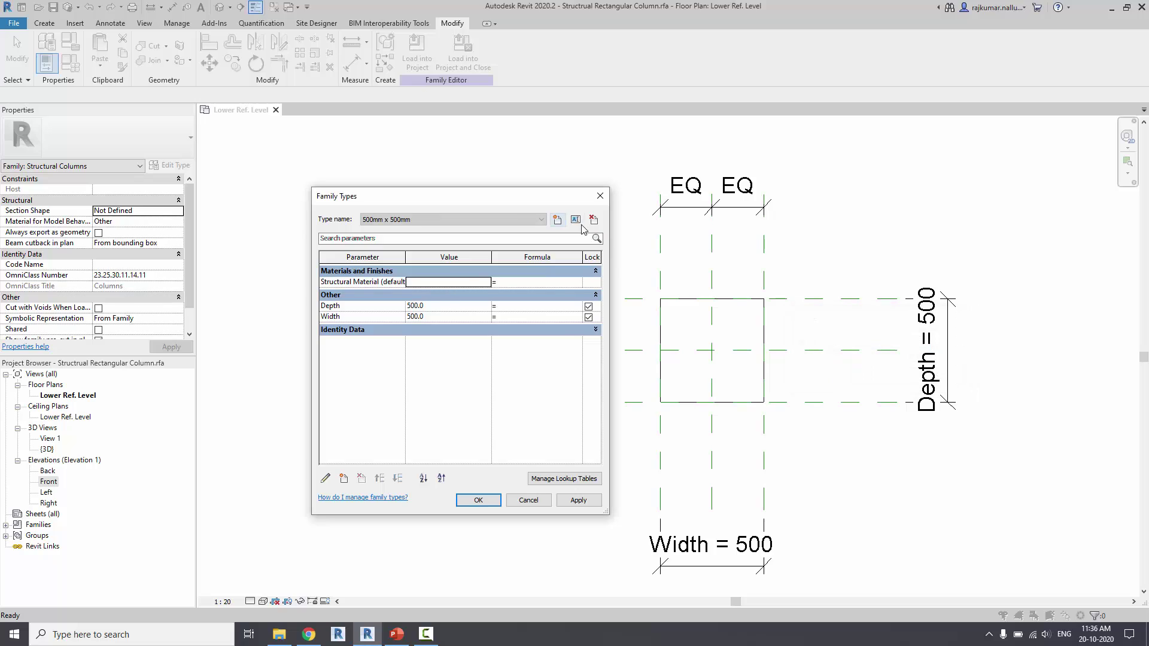
- Add a 1000mm x 500mm type with Width set to 1000
click(557, 223)
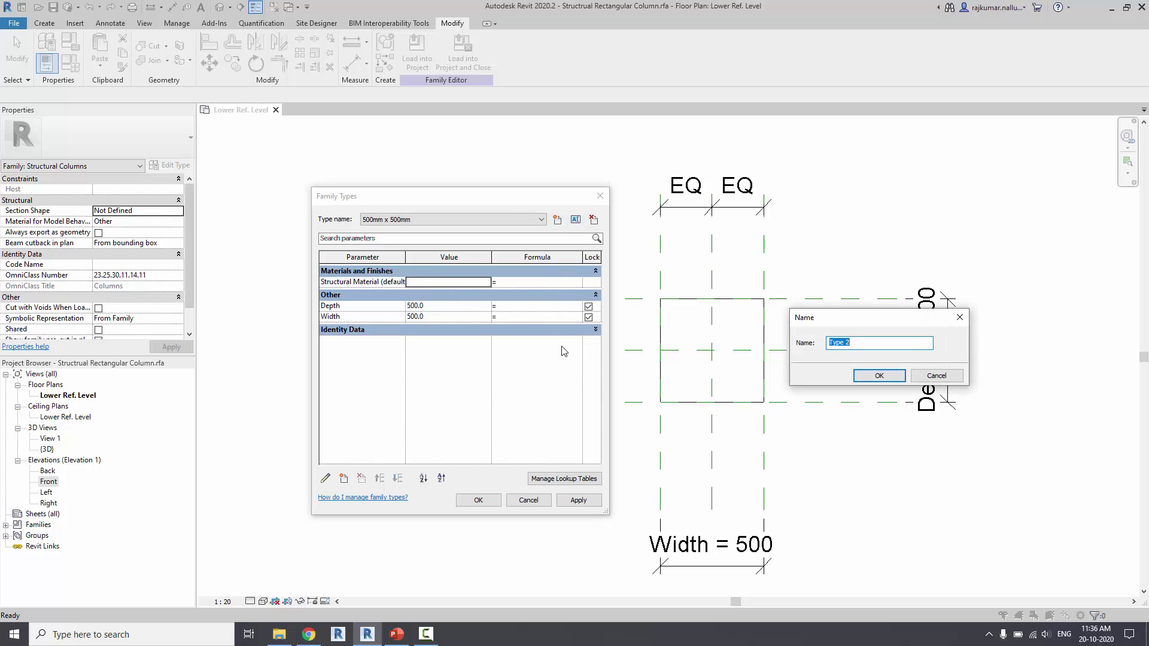
text(1)
text(mm x 500mm)
click(861, 377)
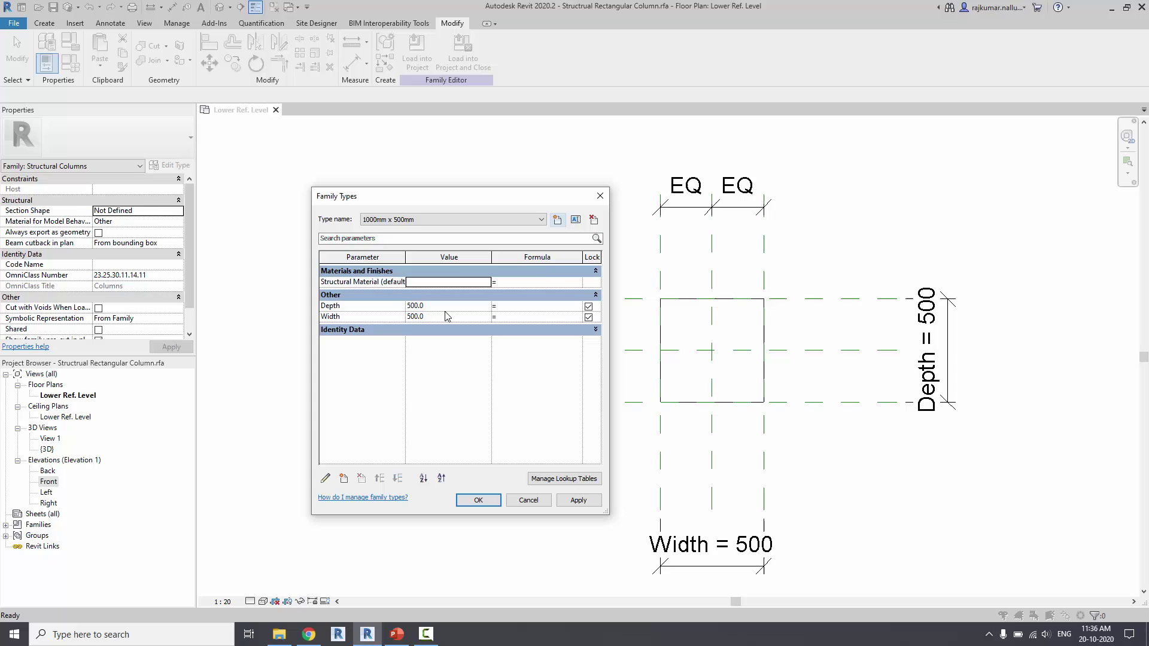
key(Tab)
text(1)
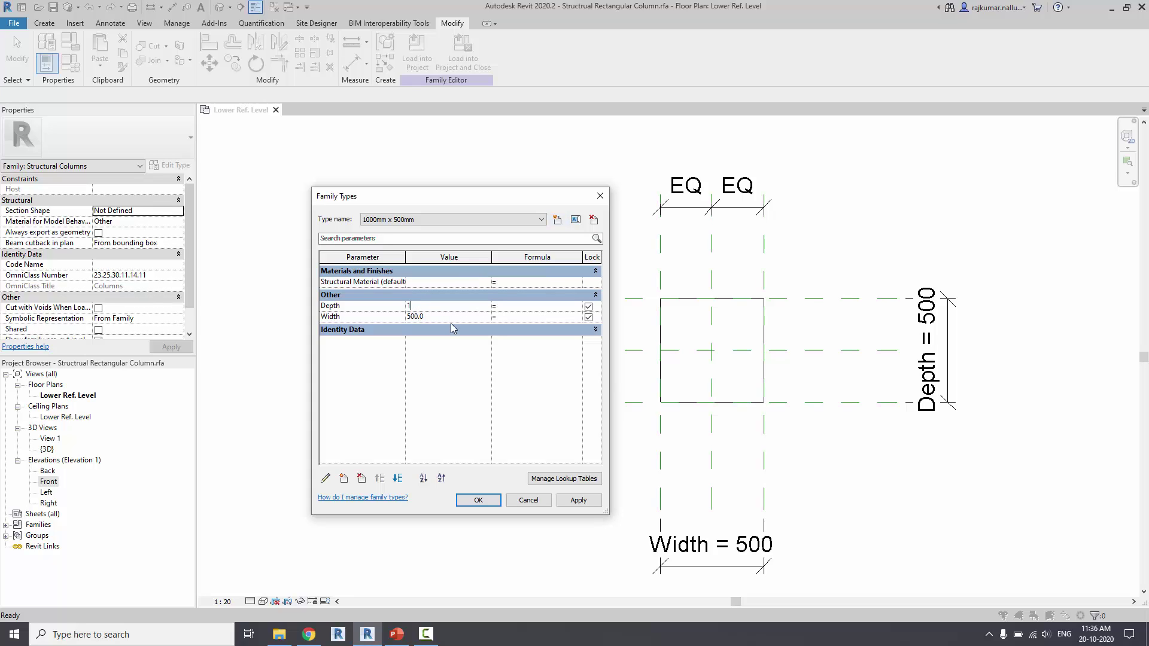
key(Tab)
text(10)
click(478, 500)
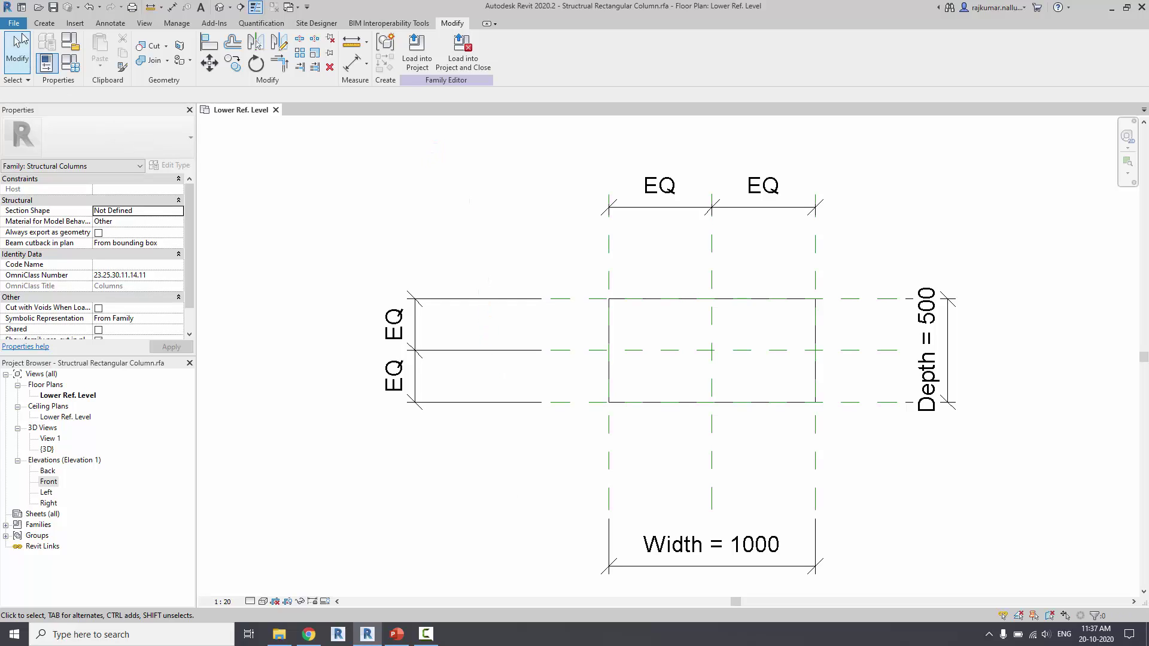
- Create a new project from the Structural Template
click(17, 24)
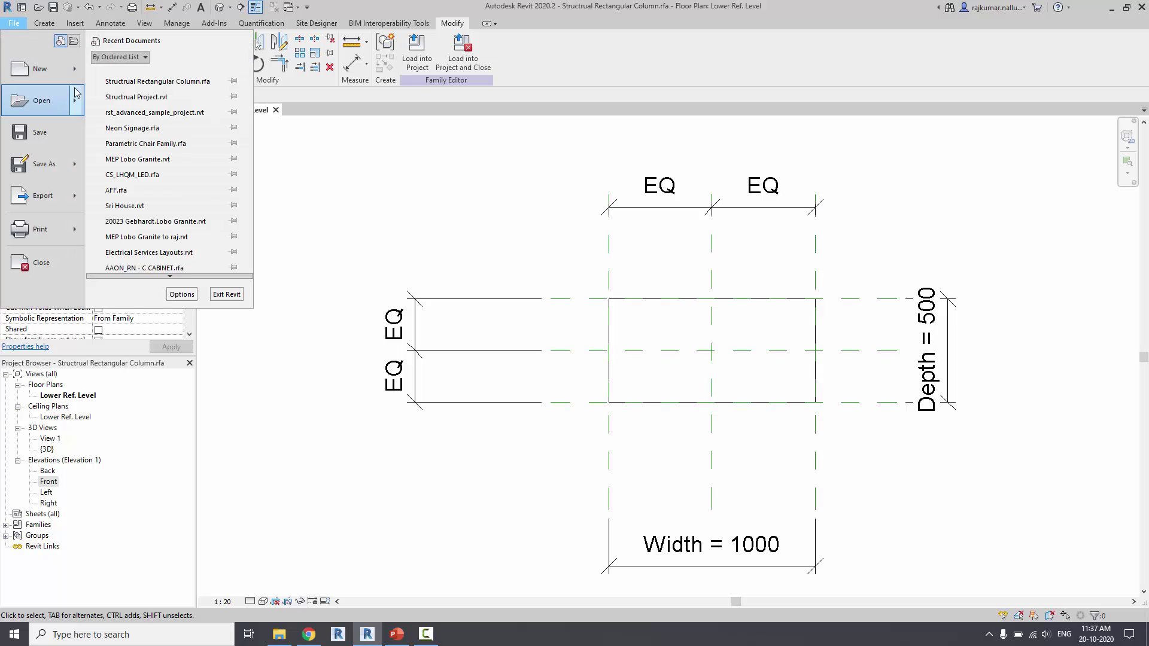
mouse_move(39, 69)
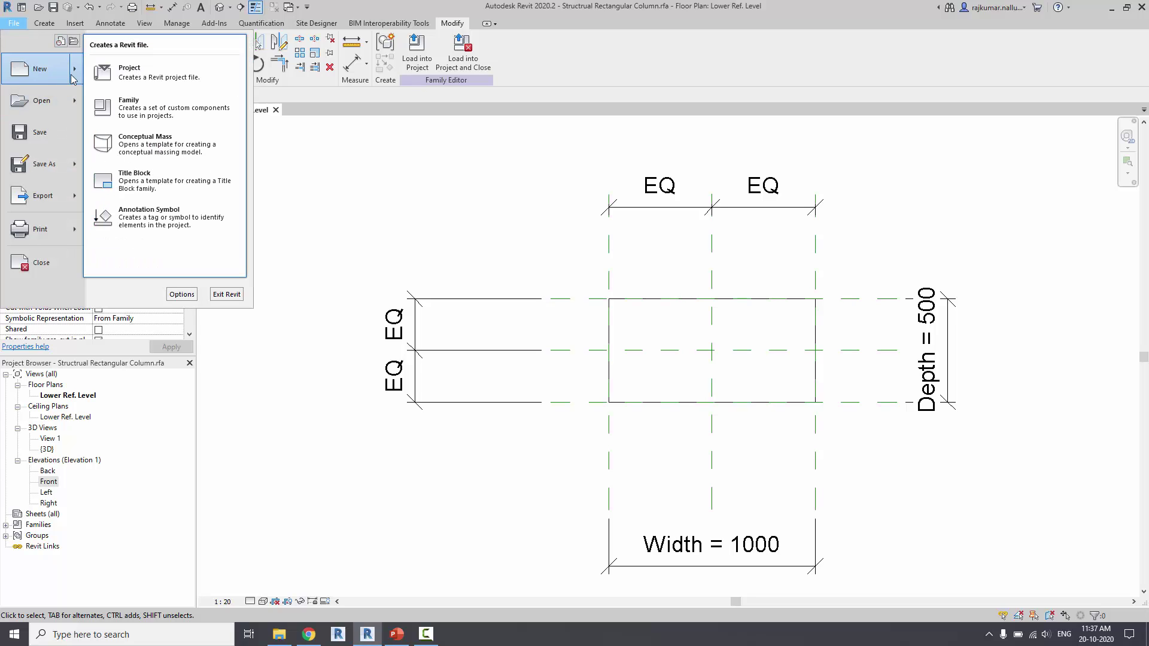
click(155, 74)
click(518, 293)
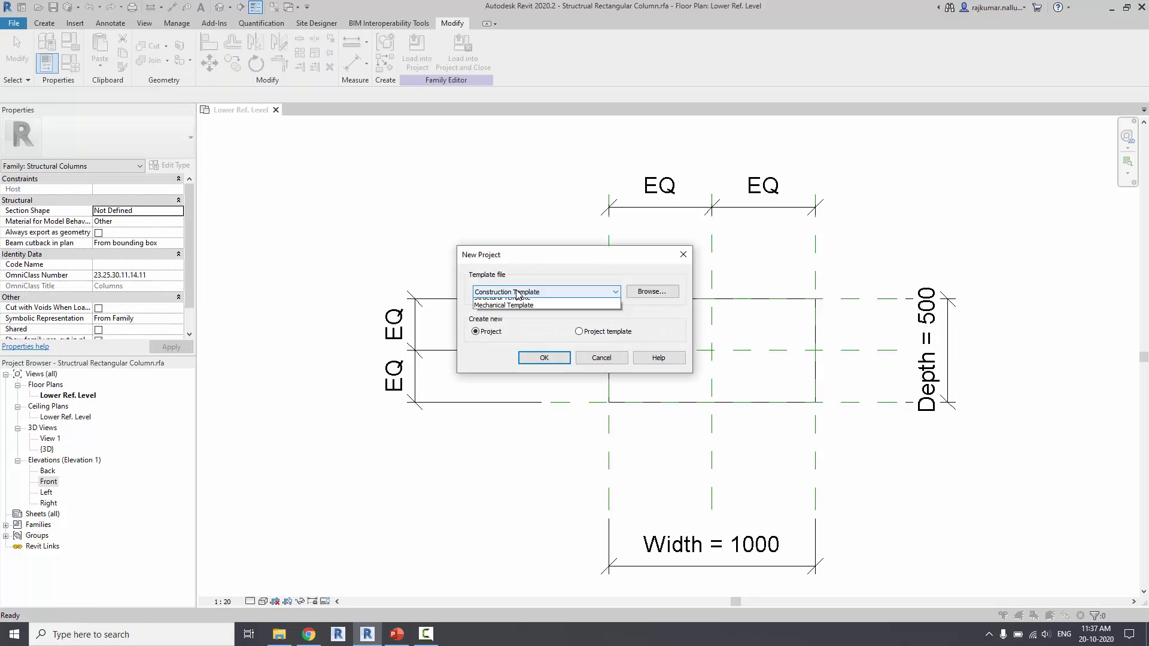
click(519, 323)
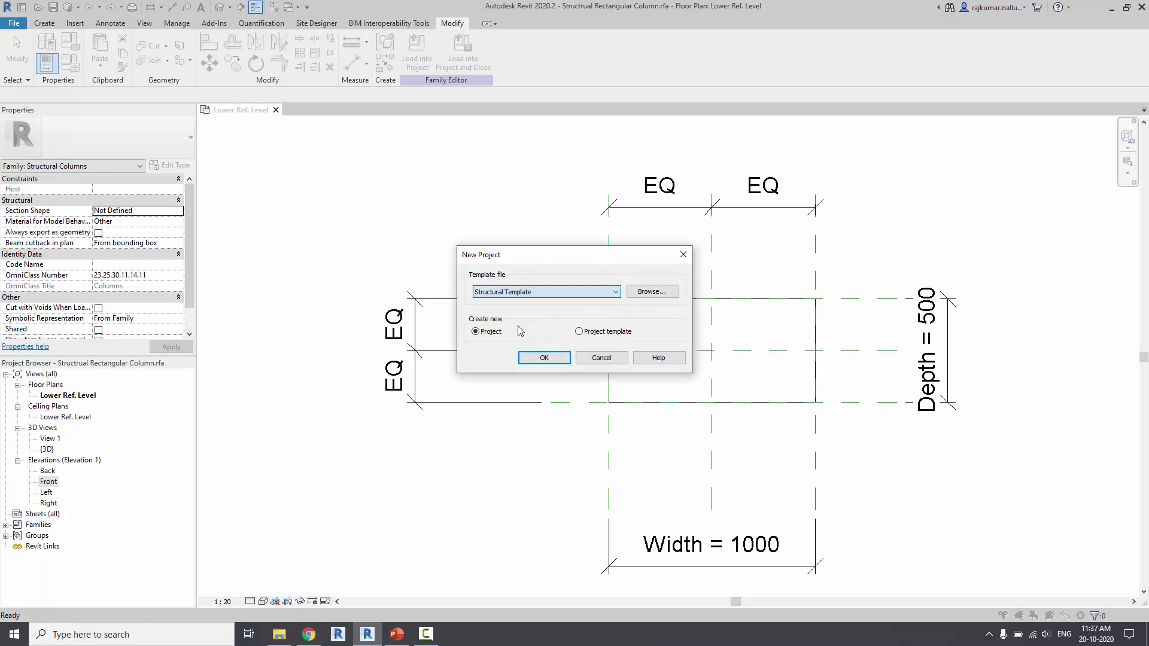
click(544, 357)
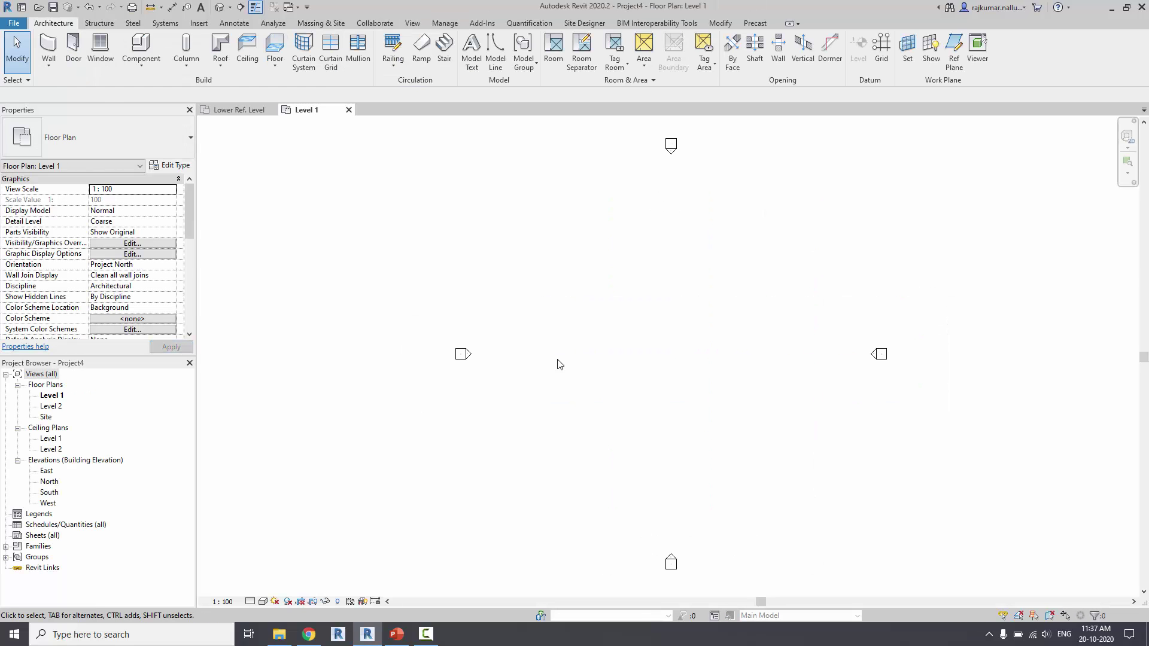
middle_drag(624, 329, 533, 330)
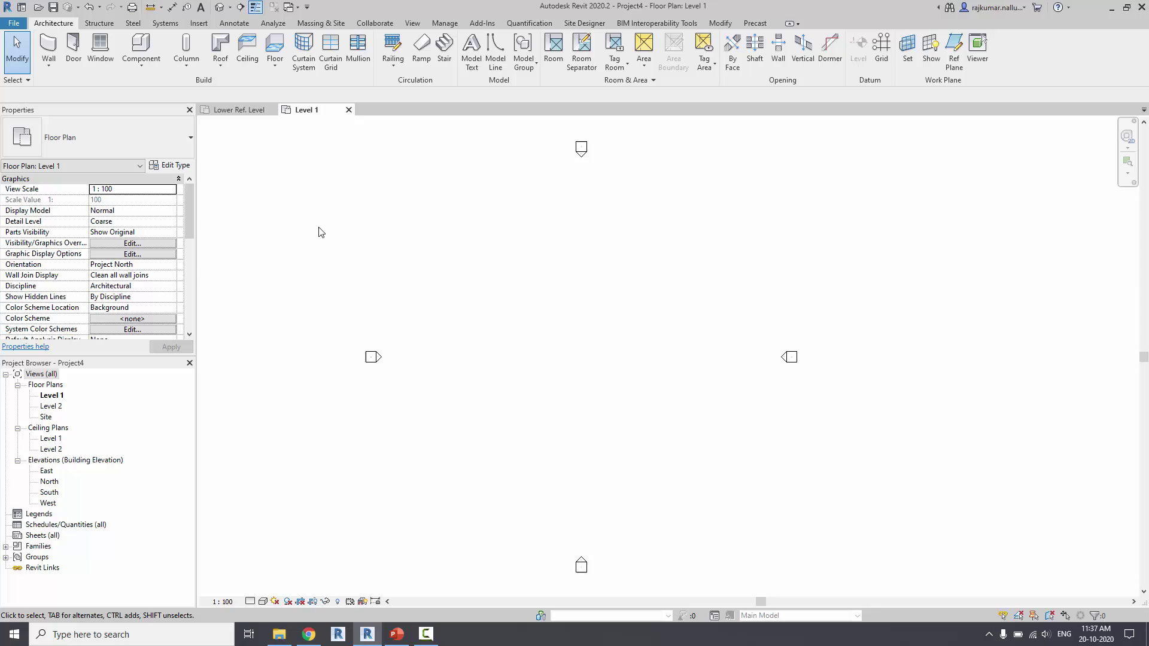
- Browse the structural column types, then cancel column placement
click(185, 47)
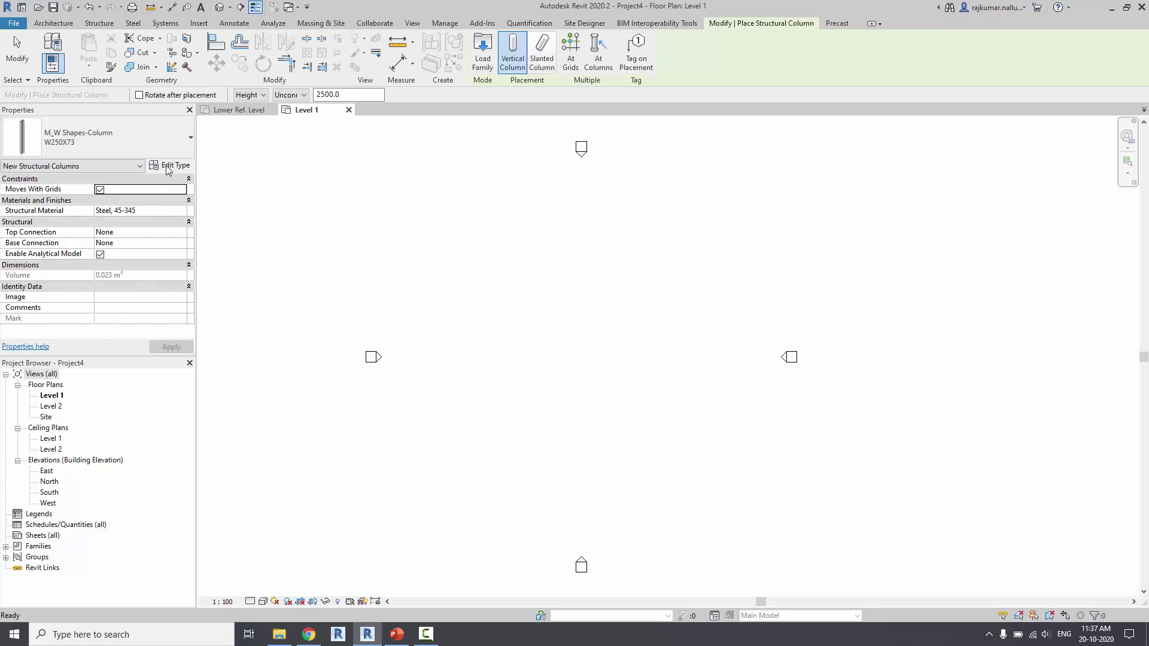
click(77, 145)
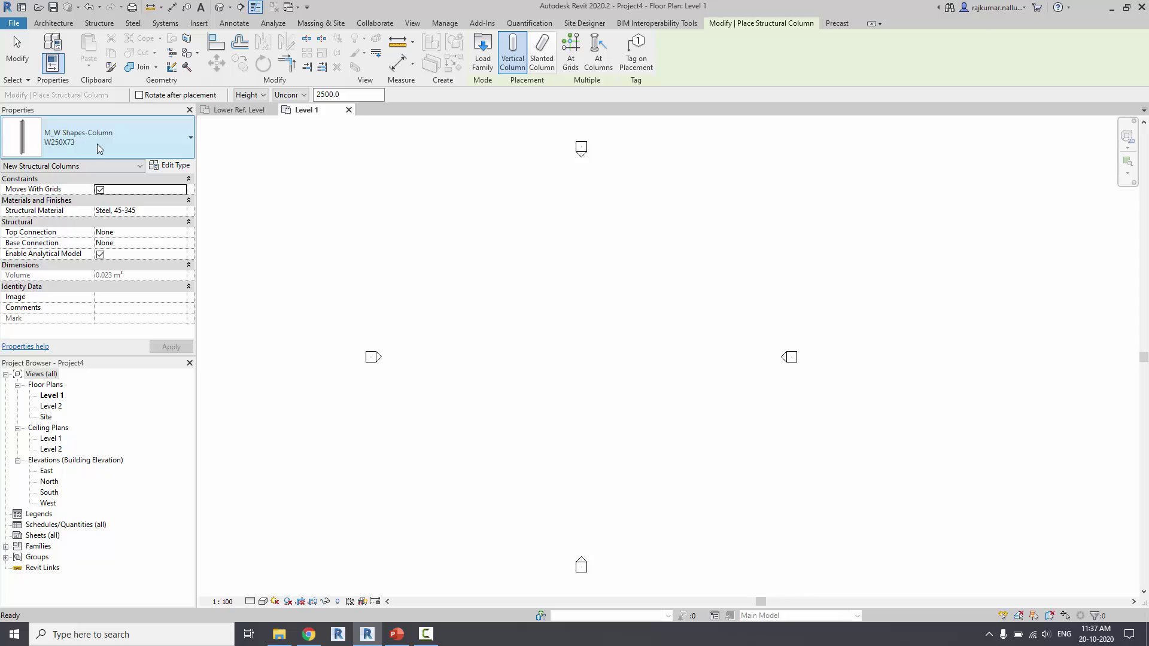
key(Escape)
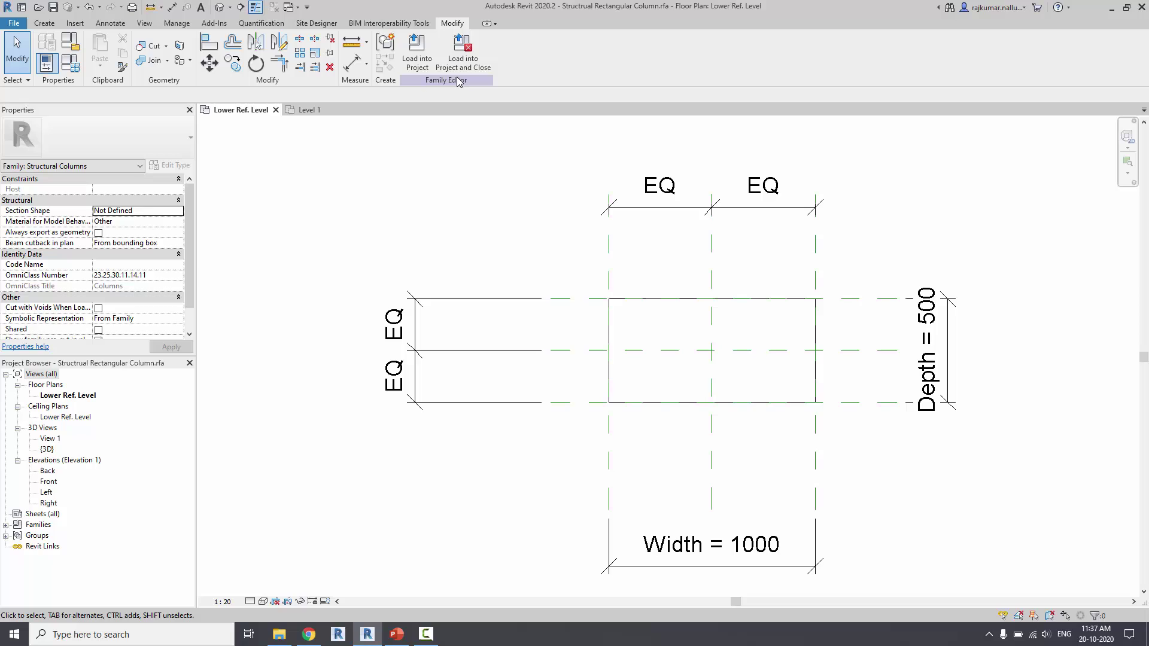
- Load the rectangular column family into the project and select the 1000mm x 500mm type
click(428, 59)
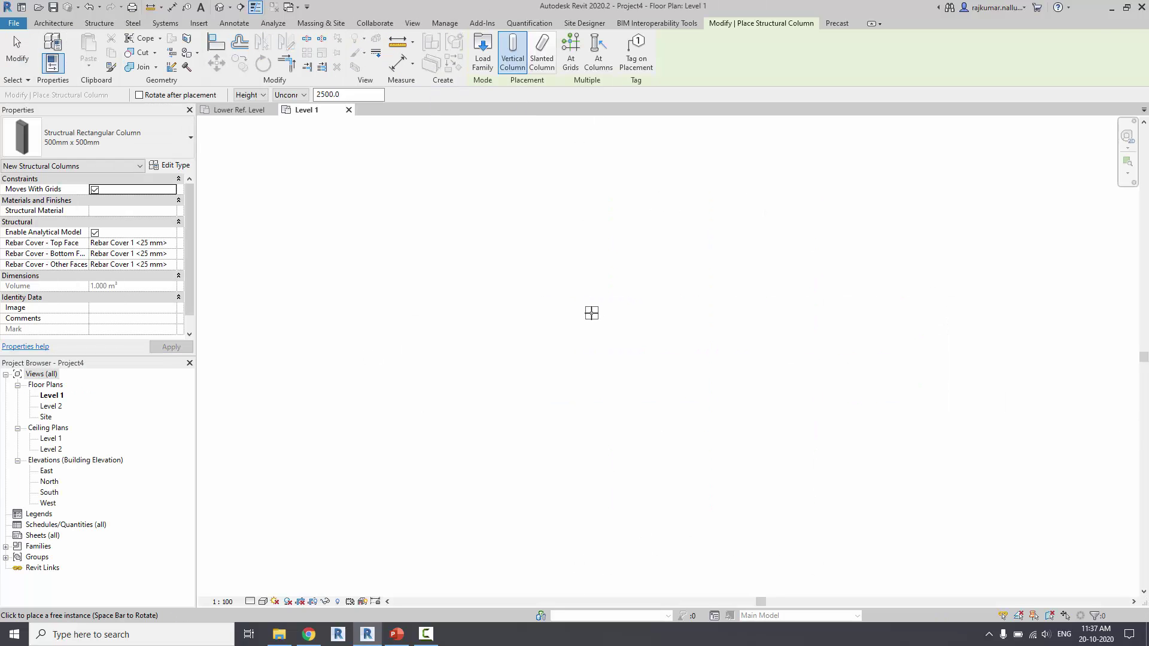
scroll(592, 313, up, 3)
scroll(591, 313, up, 3)
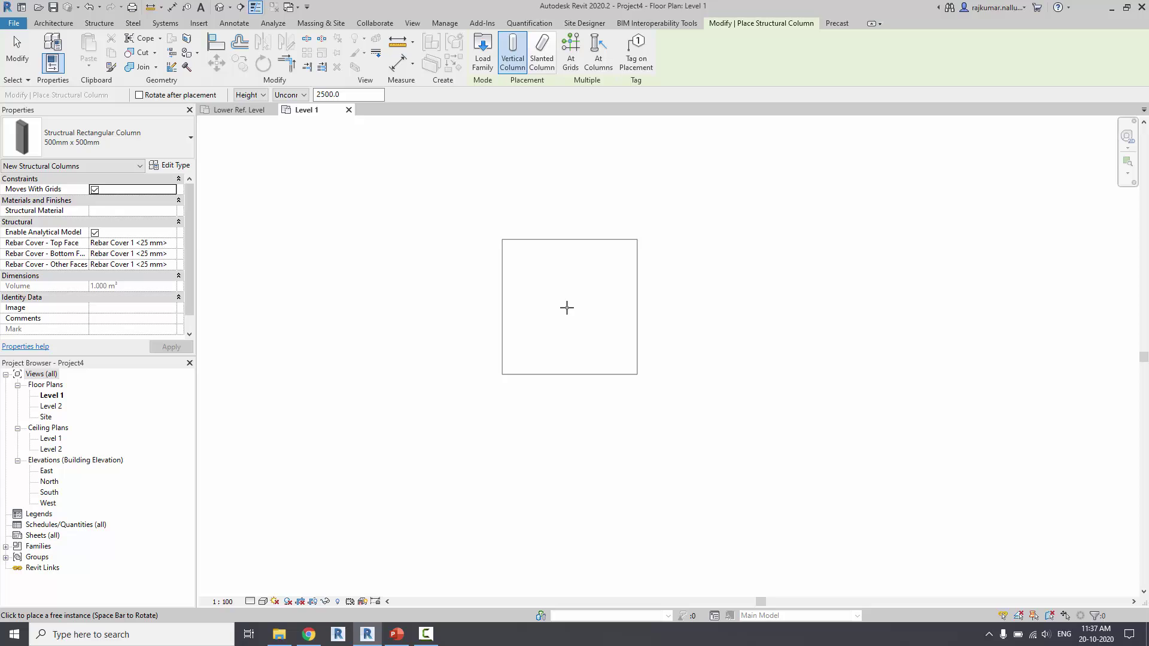
click(115, 138)
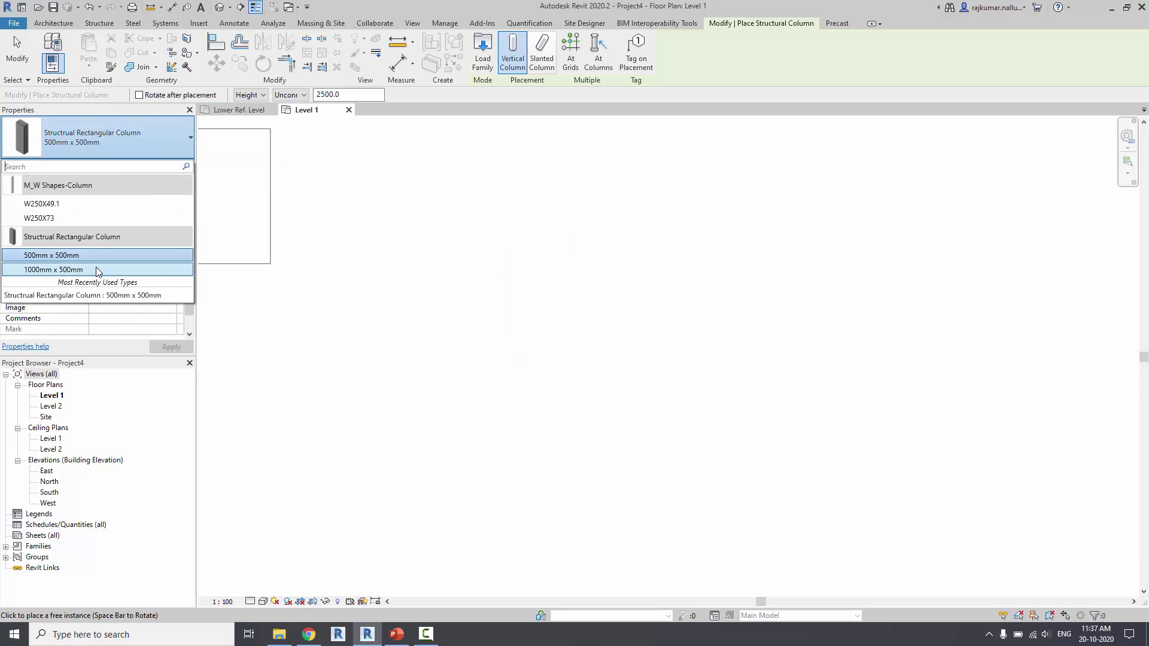
click(97, 269)
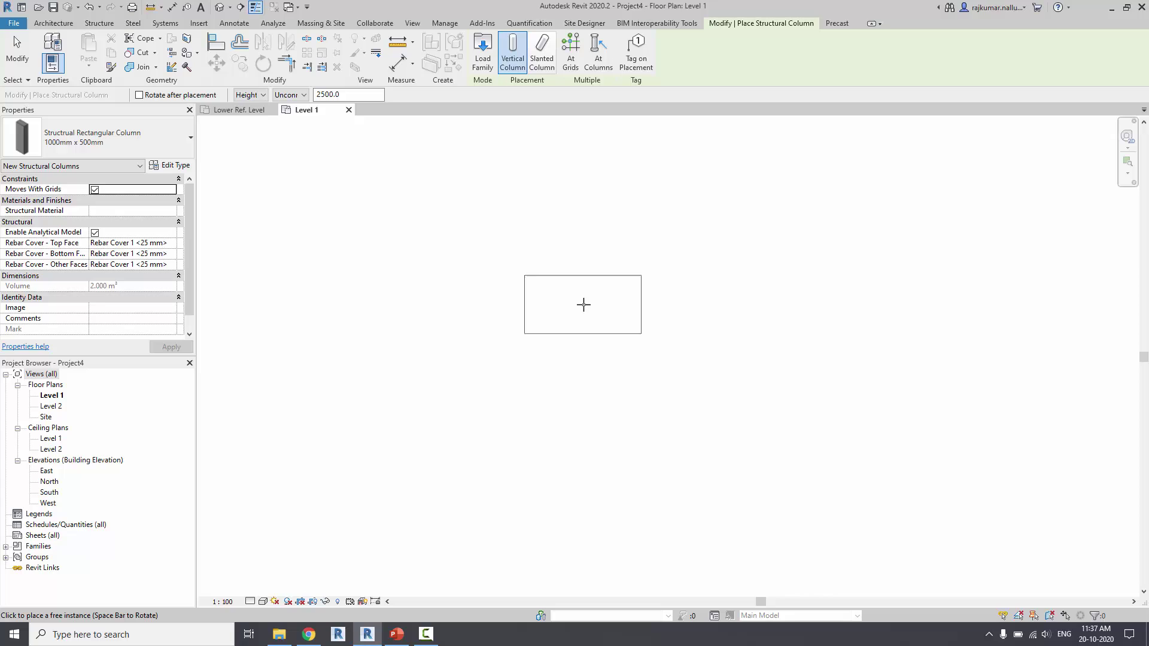
- Place four 1000mm x 500mm columns on Level 1, two horizontal and two rotated vertical
click(585, 305)
key(space)
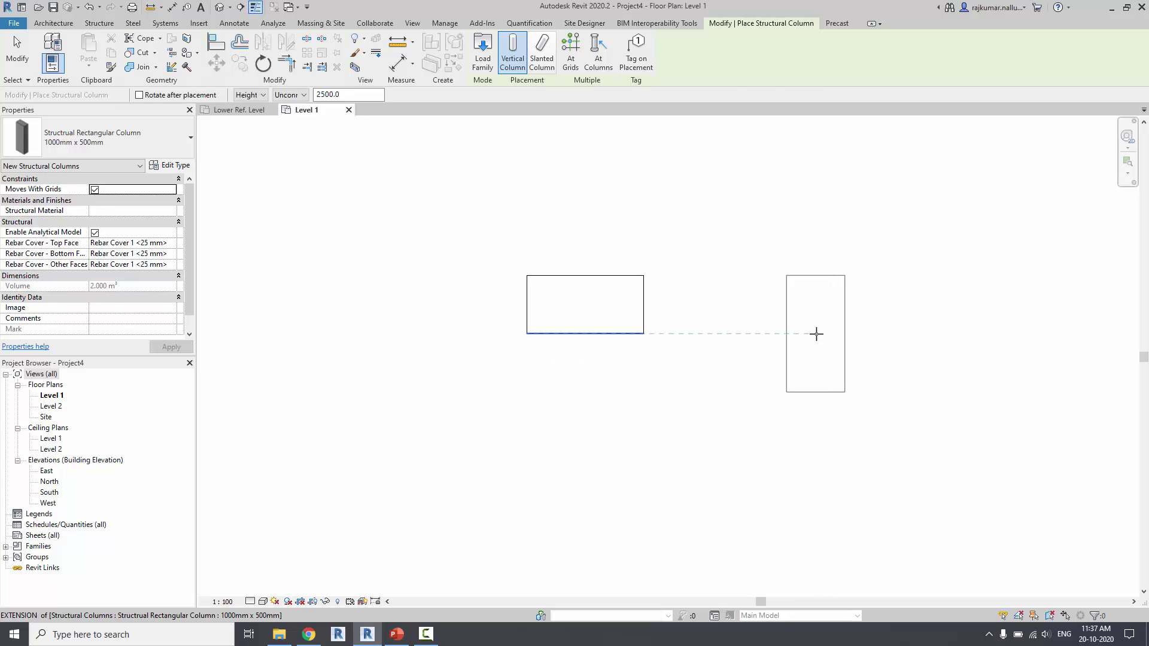
scroll(846, 318, down, 2)
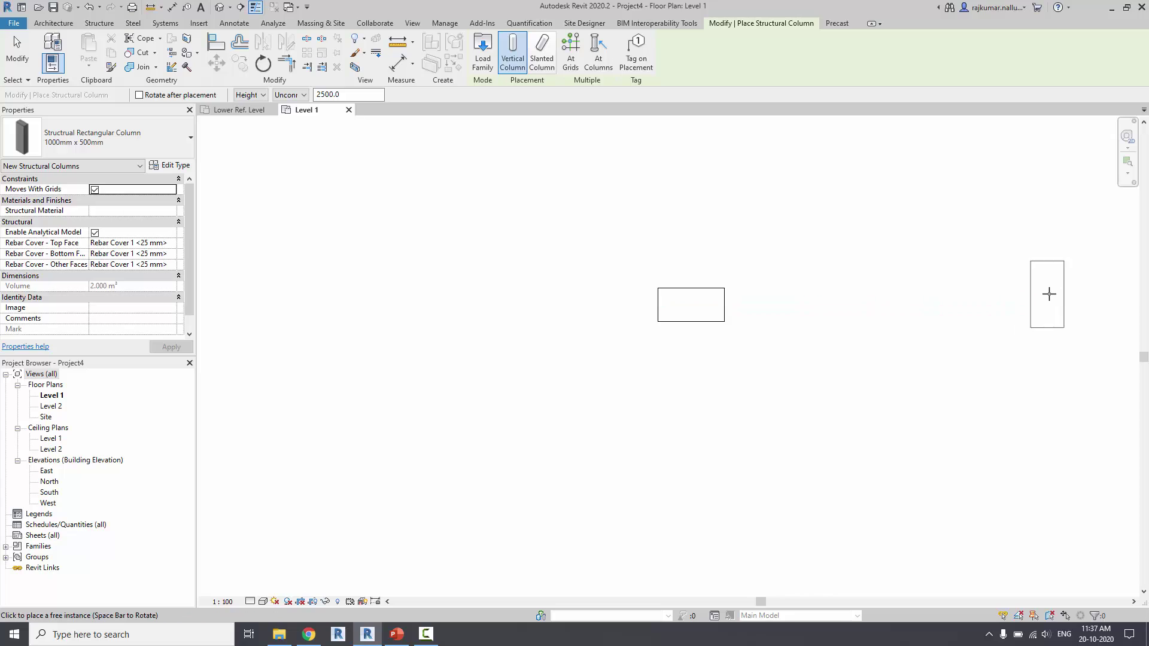
click(1048, 293)
middle_drag(817, 350, 737, 410)
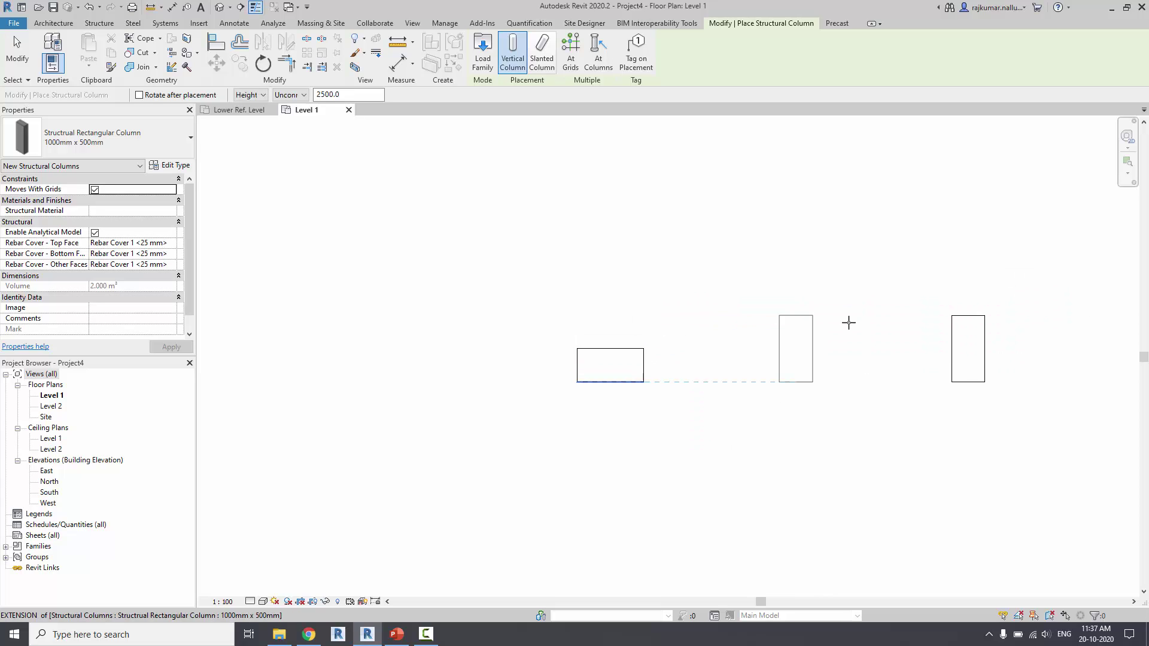
middle_drag(848, 322, 791, 406)
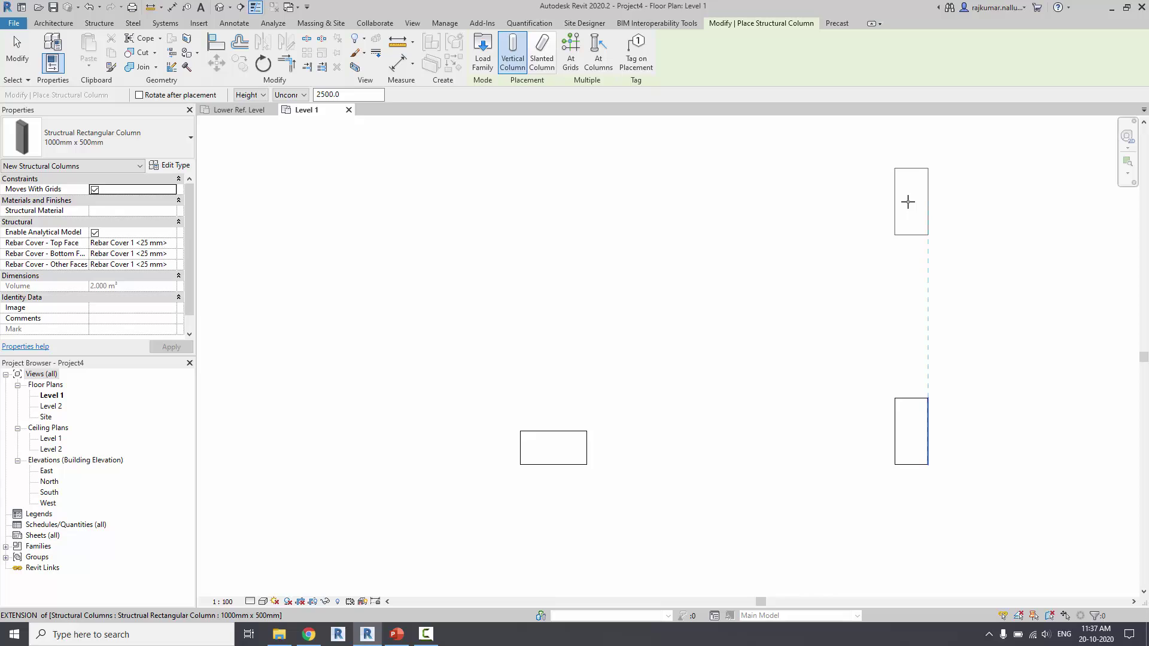
click(908, 201)
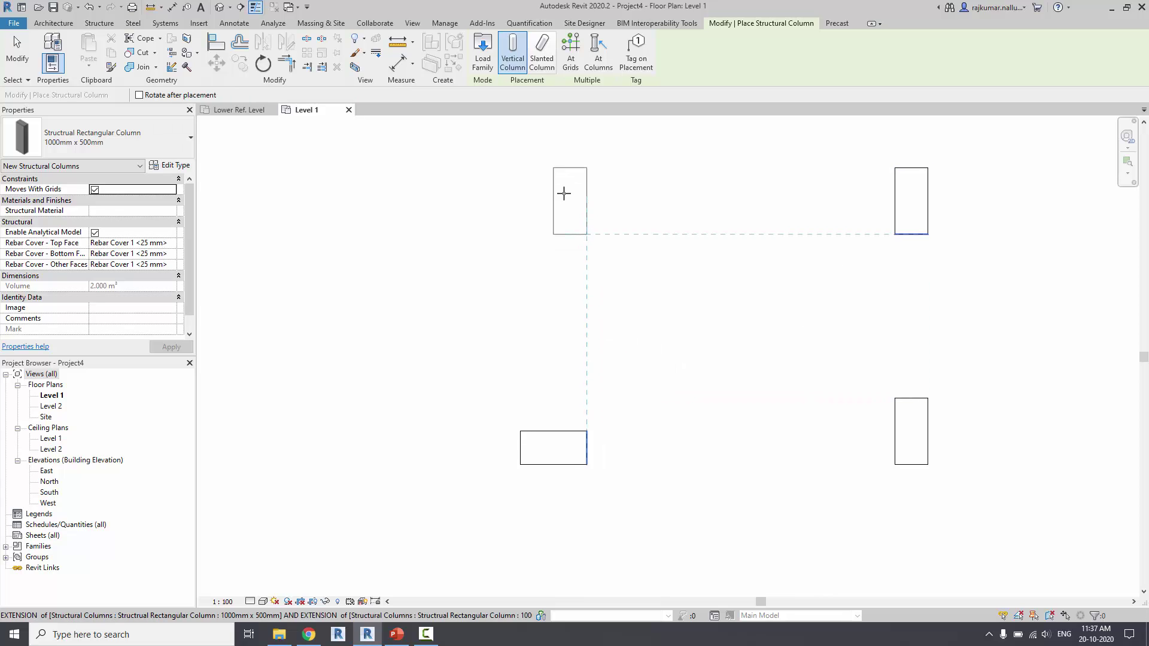
key(space)
click(553, 185)
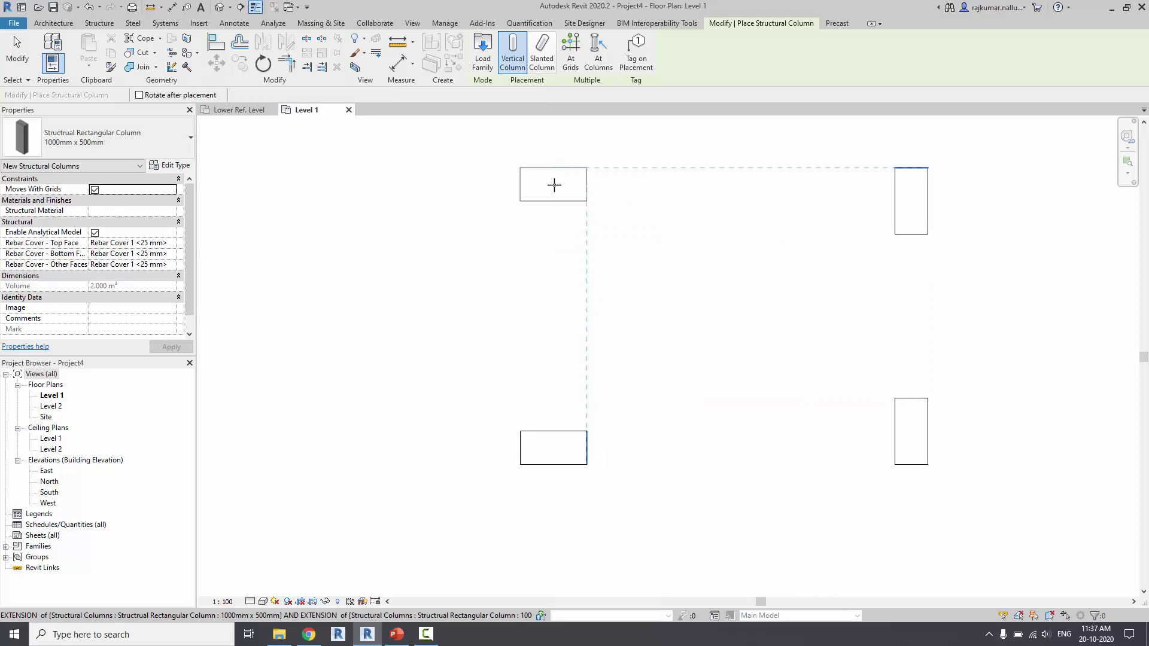
key(Escape)
key(Escape)
mouse_move(582, 374)
middle_down()
mouse_move(633, 390)
mouse_move(677, 374)
middle_up()
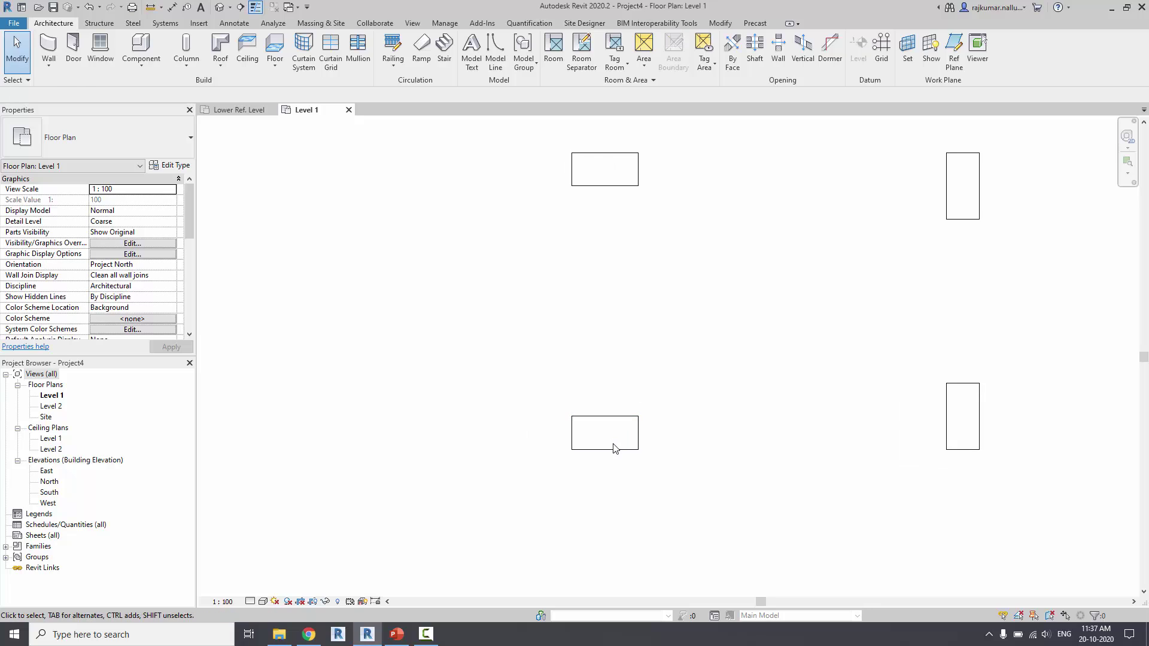
- Start the Rebar tool on the lower-left column and acknowledge the shape settings message
click(618, 445)
middle_drag(625, 482, 662, 461)
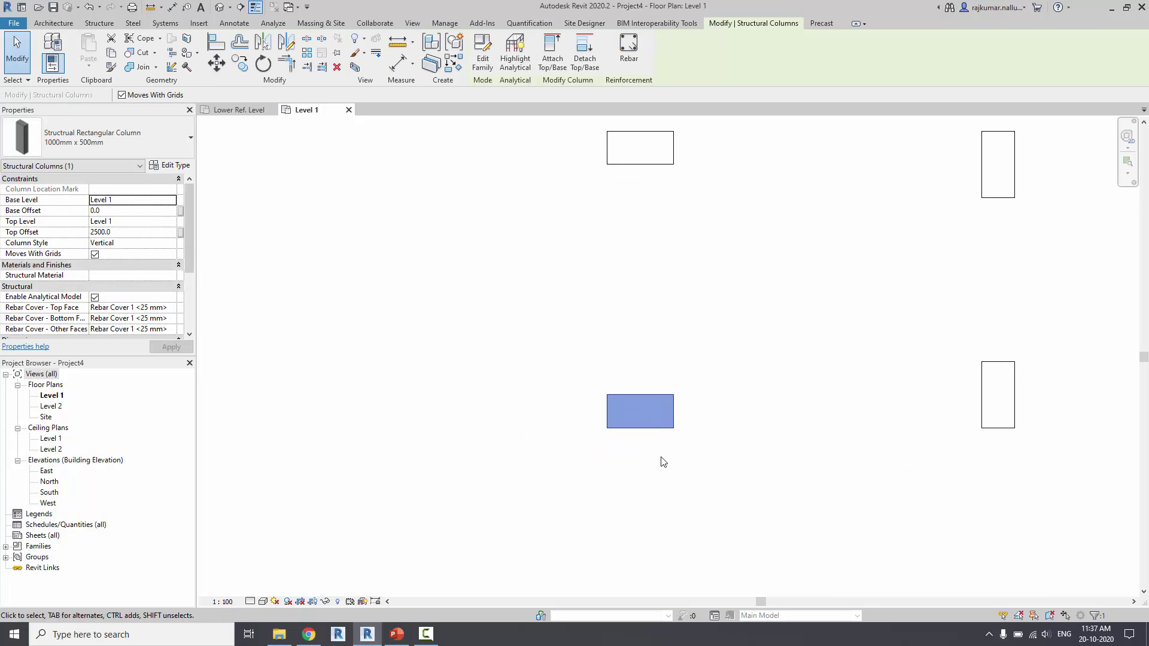
scroll(641, 449, up, 1)
scroll(641, 447, up, 2)
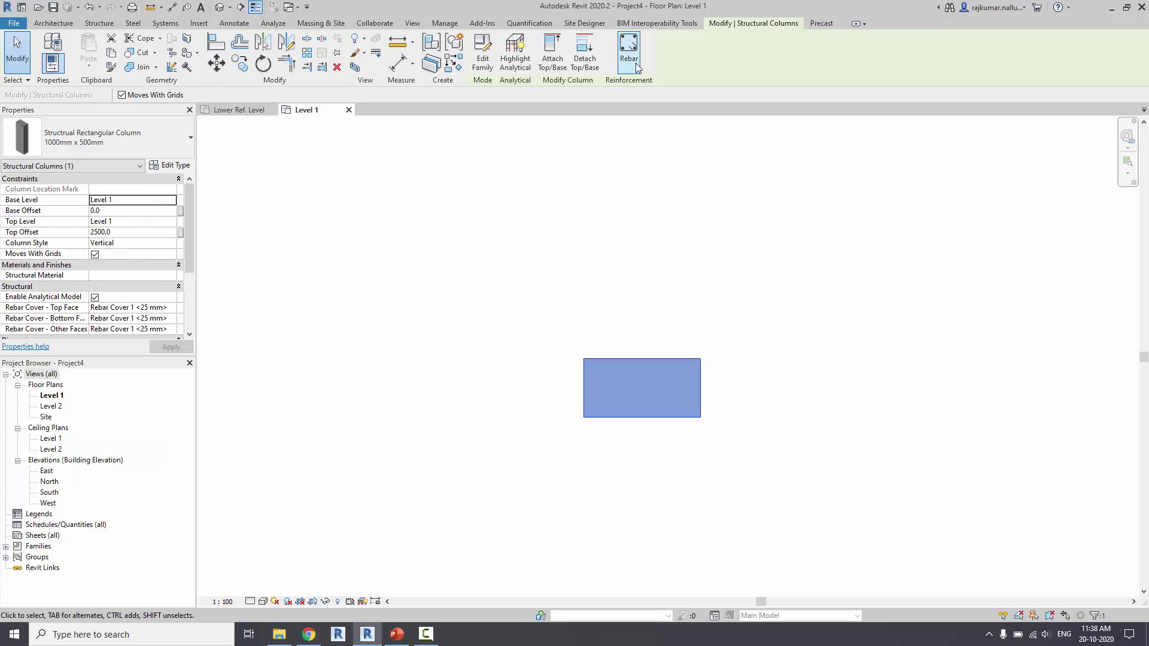
mouse_move(628, 51)
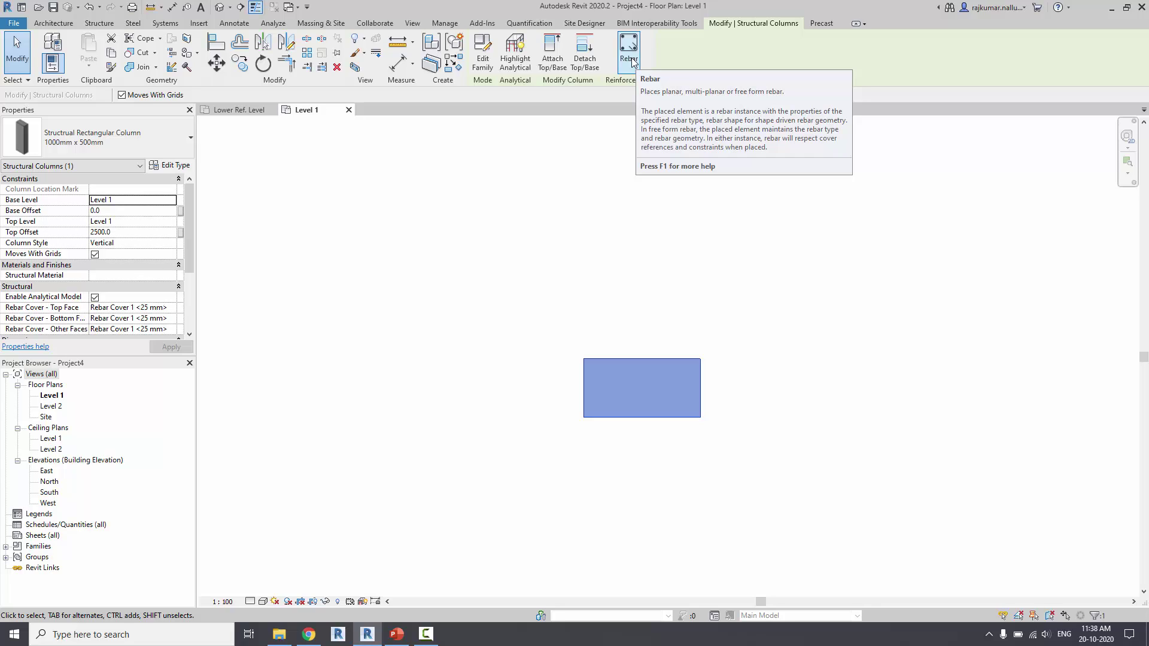
click(629, 54)
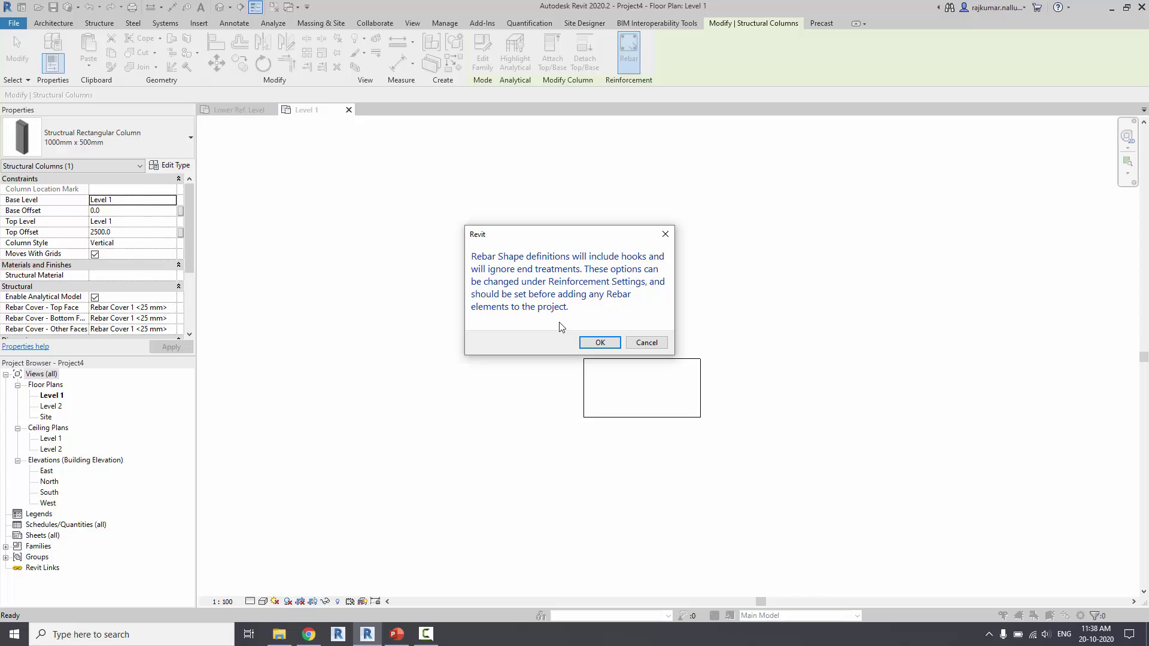
click(587, 342)
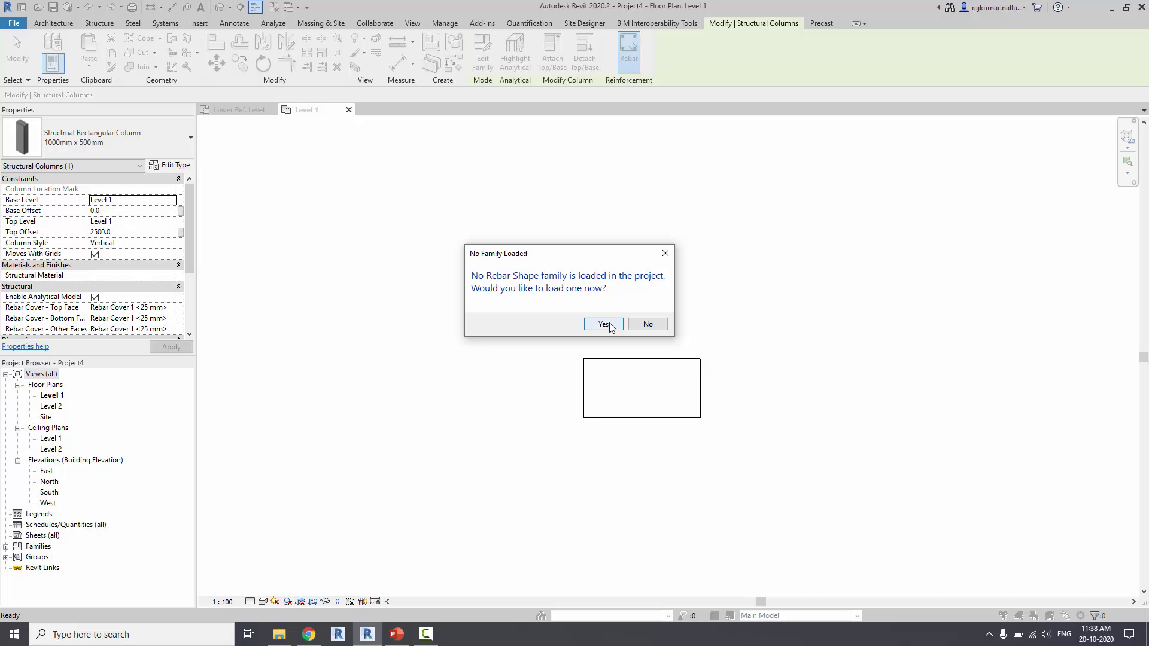
- Load the full range of rebar shape files, starting from M_00.rfa
click(604, 324)
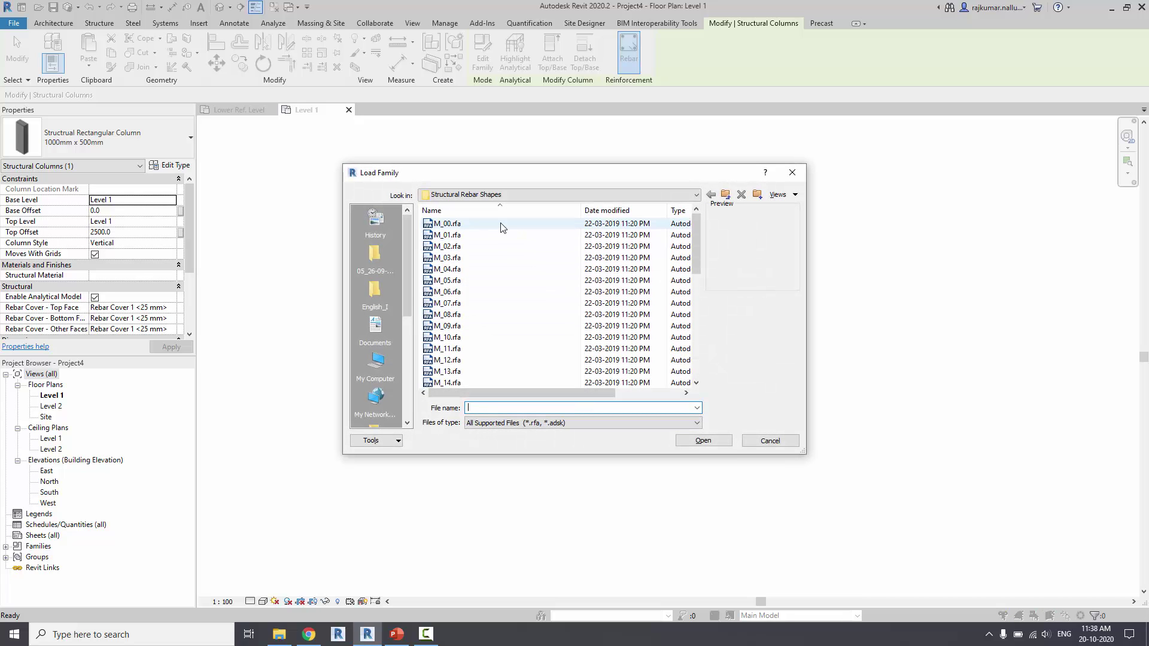
click(501, 225)
scroll(515, 280, down, 5)
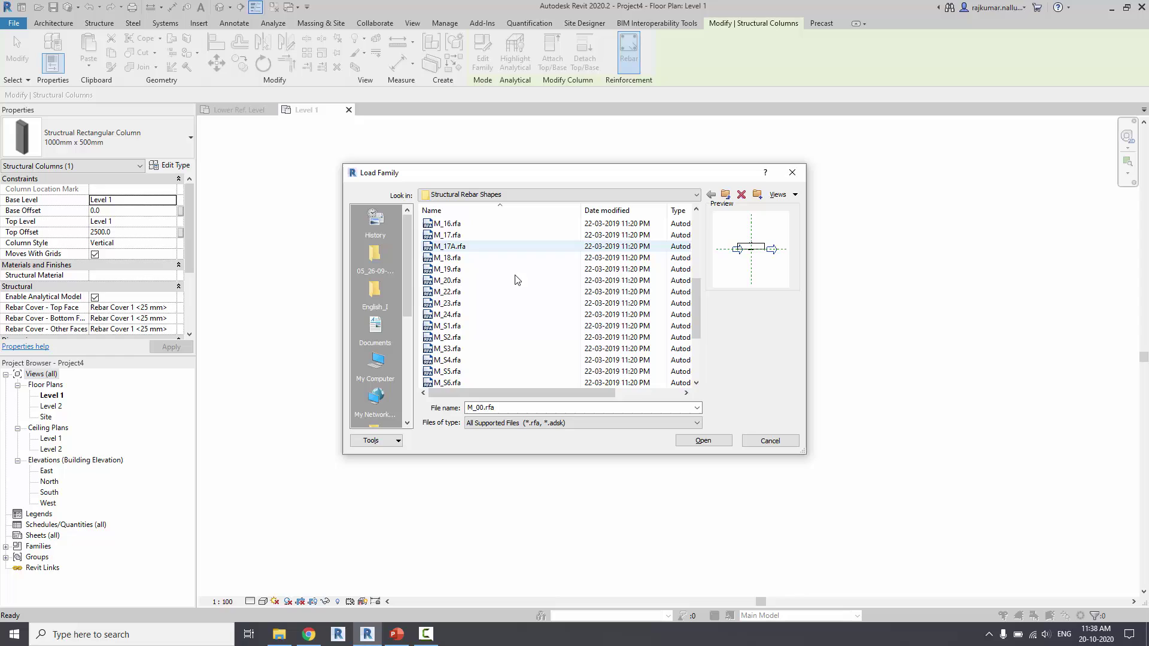
scroll(515, 281, down, 3)
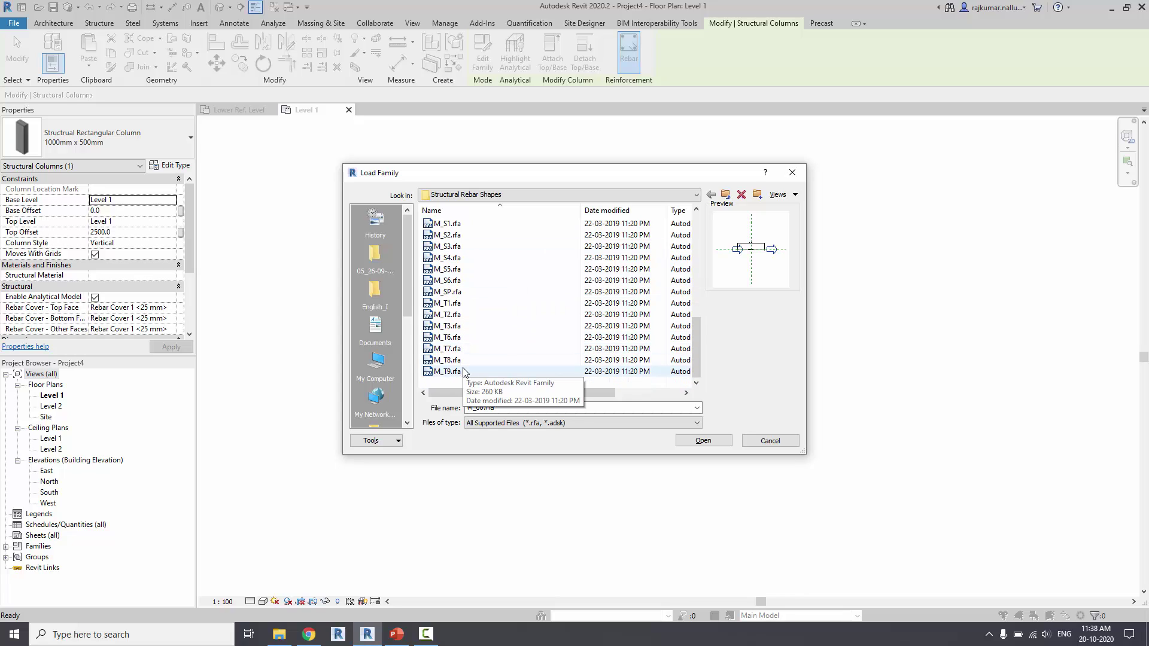
key(shift+End)
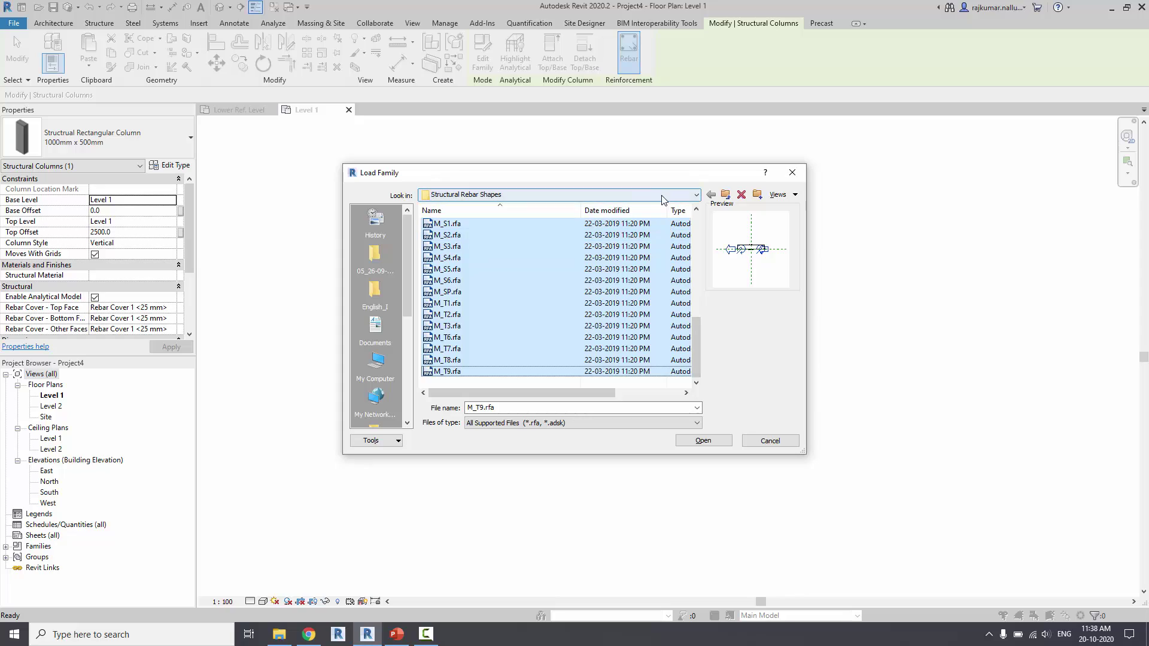
click(711, 444)
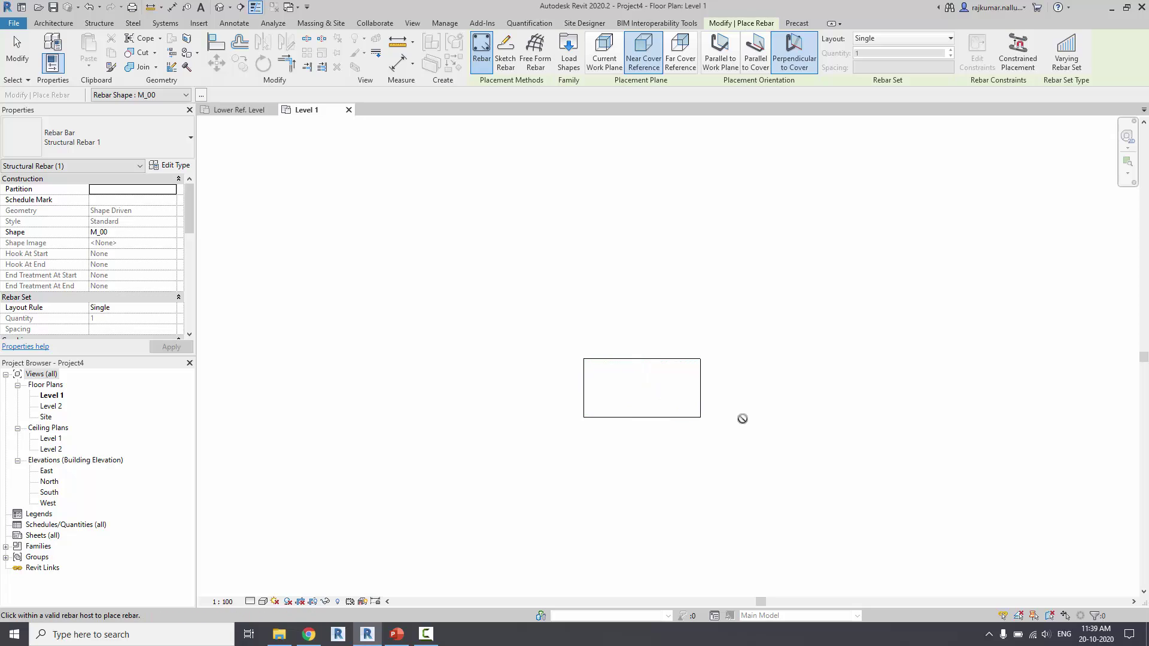
- Cancel the rebar placement, then select and deselect the column on the Structure tab
middle_drag(741, 419, 689, 401)
scroll(646, 393, up, 1)
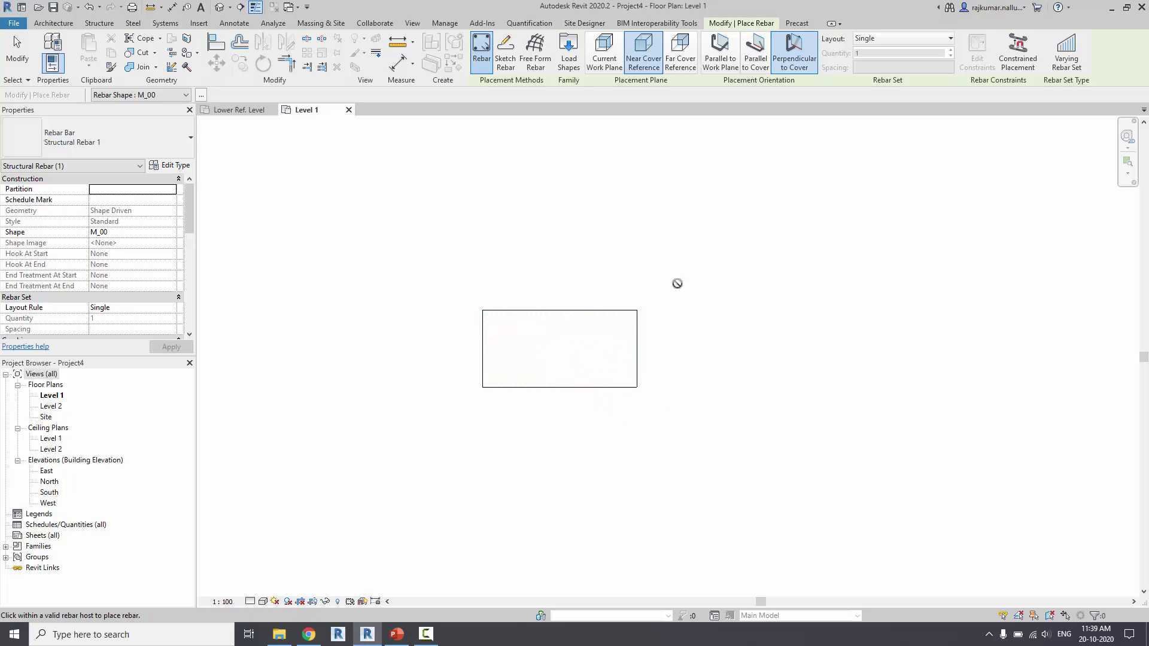
middle_drag(681, 286, 712, 326)
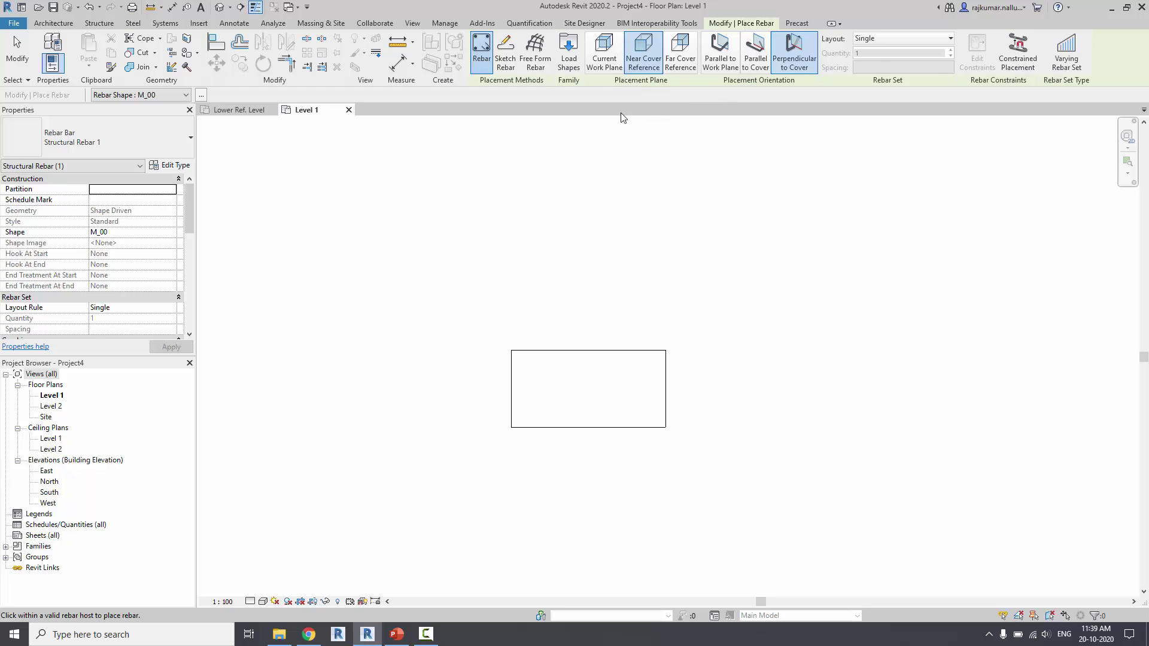
key(Escape)
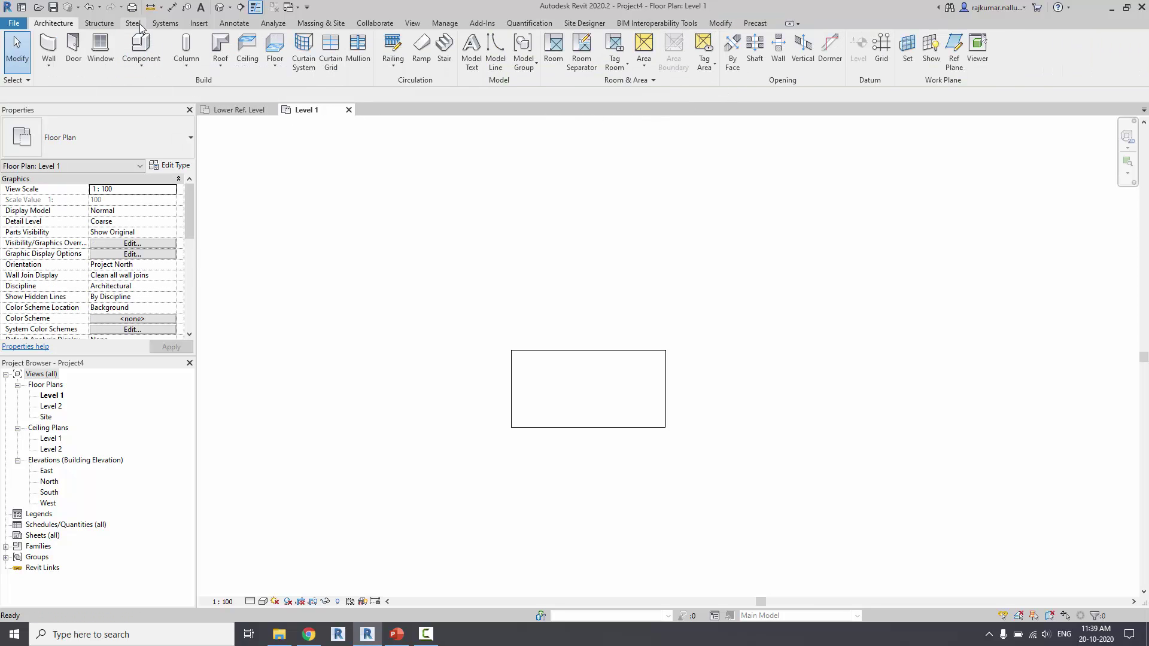
click(111, 26)
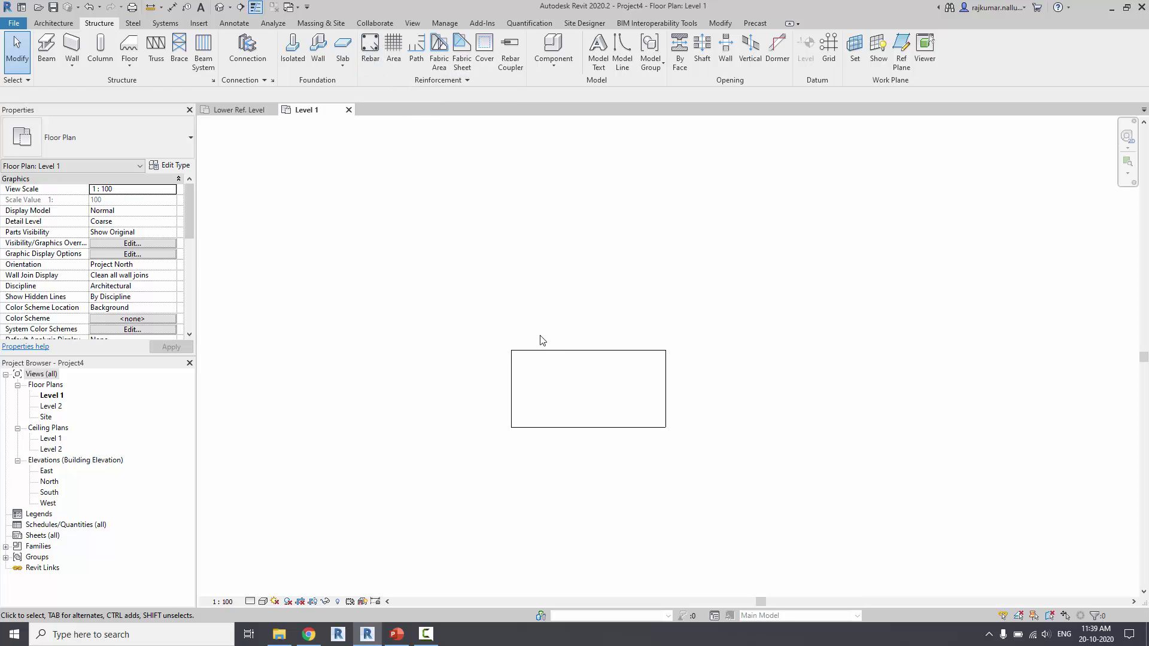
click(544, 351)
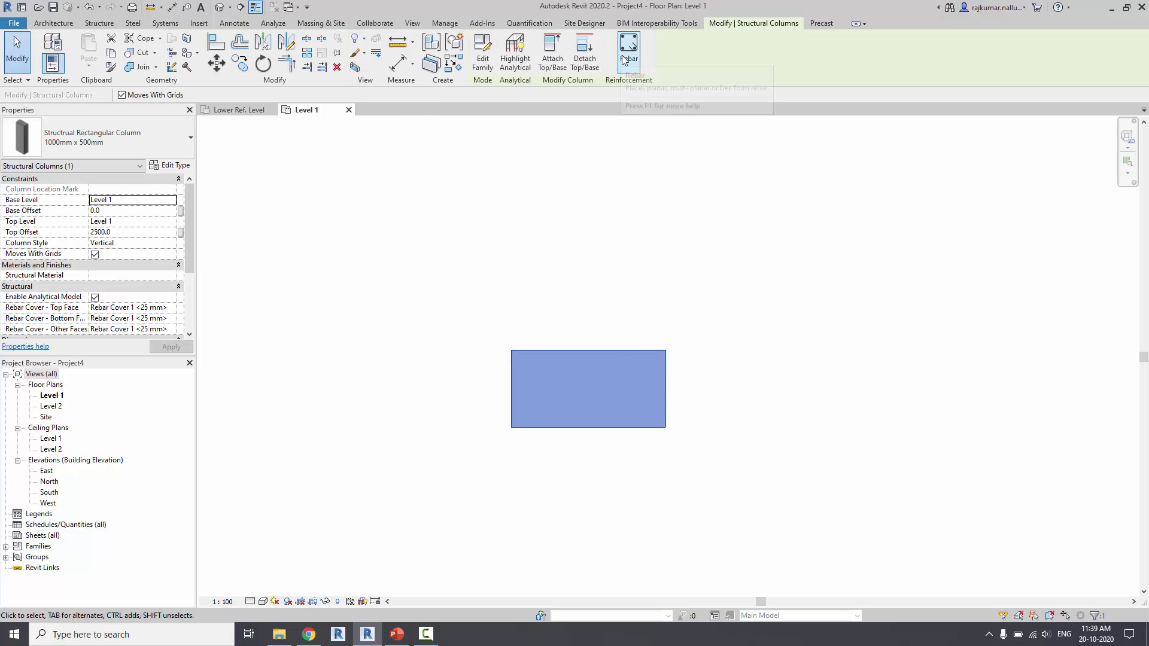
key(Escape)
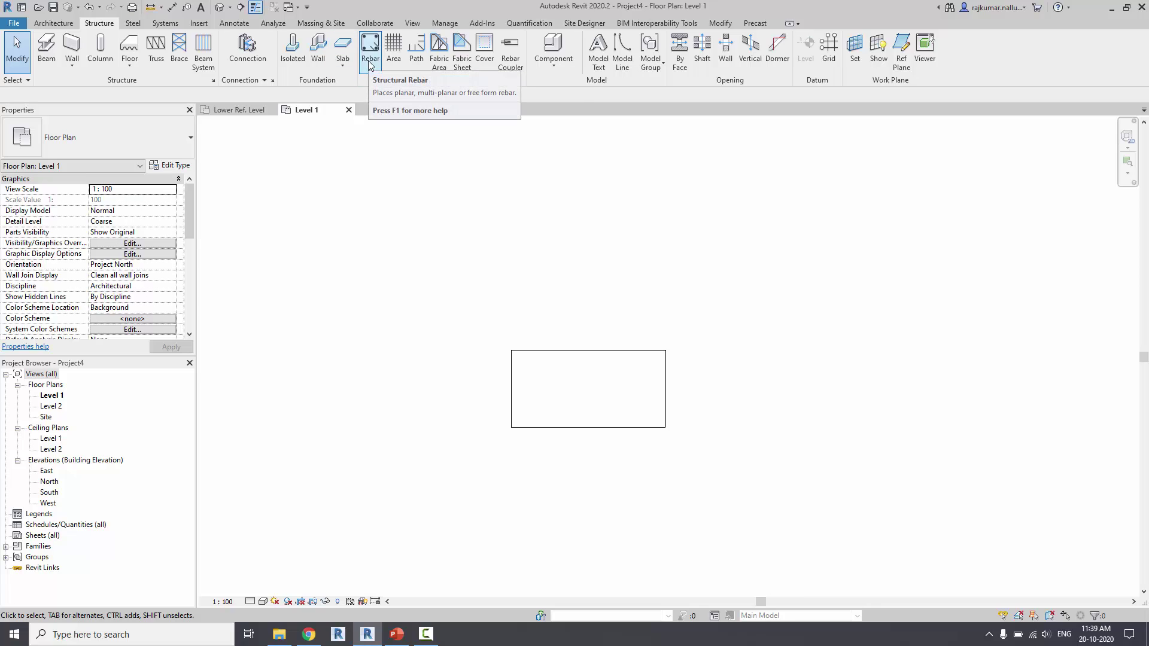
- Restart structural rebar placement with the M_T1 tie shape from the Rebar Shape Browser
click(369, 64)
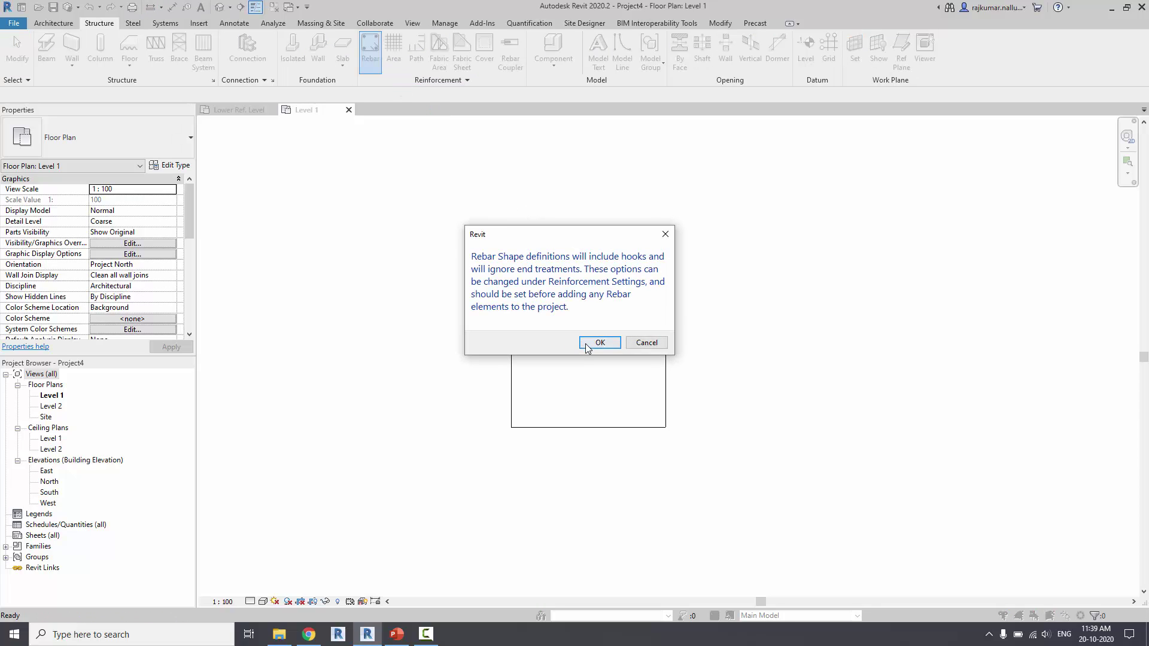
click(592, 343)
middle_drag(628, 326, 620, 266)
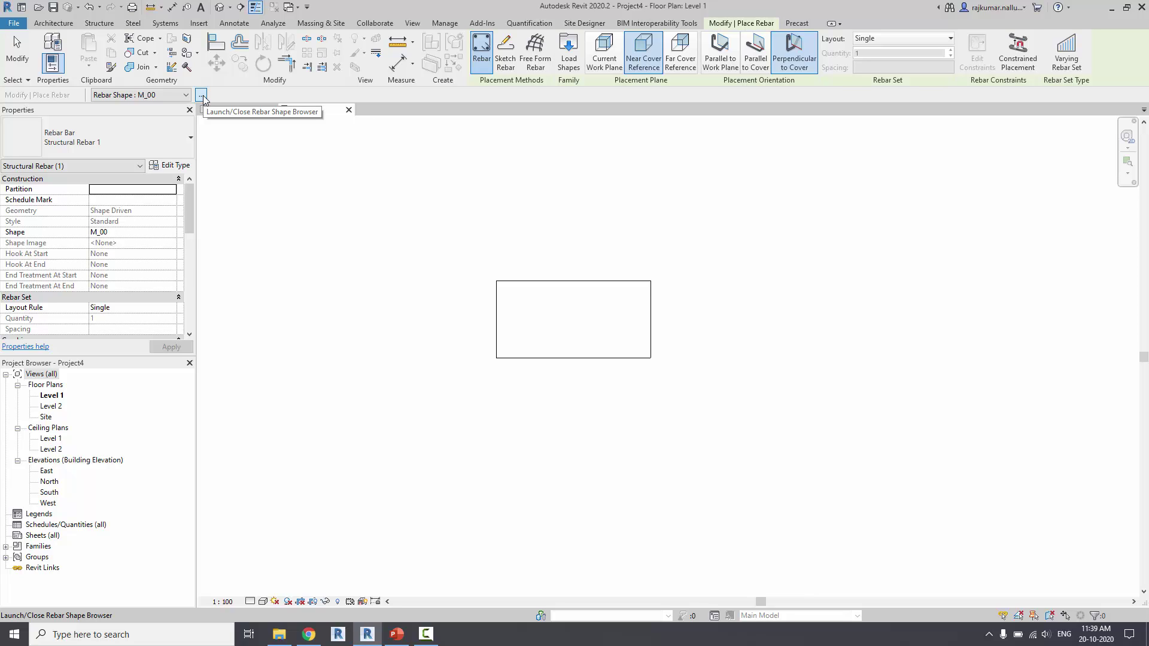
click(201, 95)
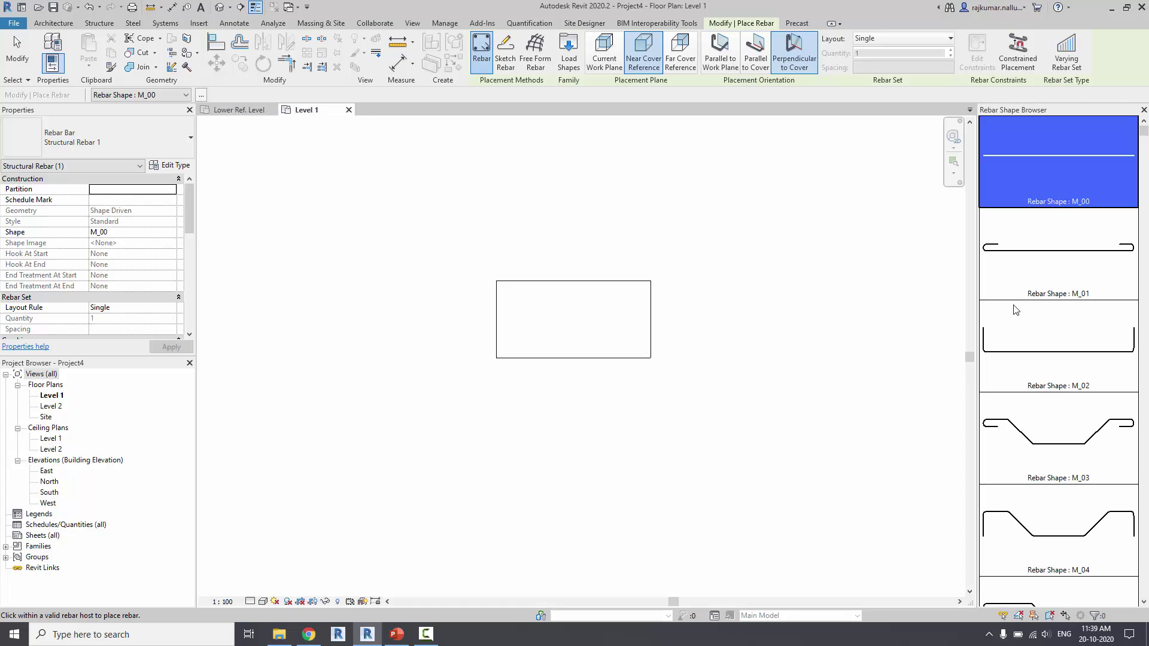
scroll(1015, 310, down, 2)
scroll(1019, 308, down, 3)
scroll(1023, 308, down, 3)
scroll(1030, 307, down, 2)
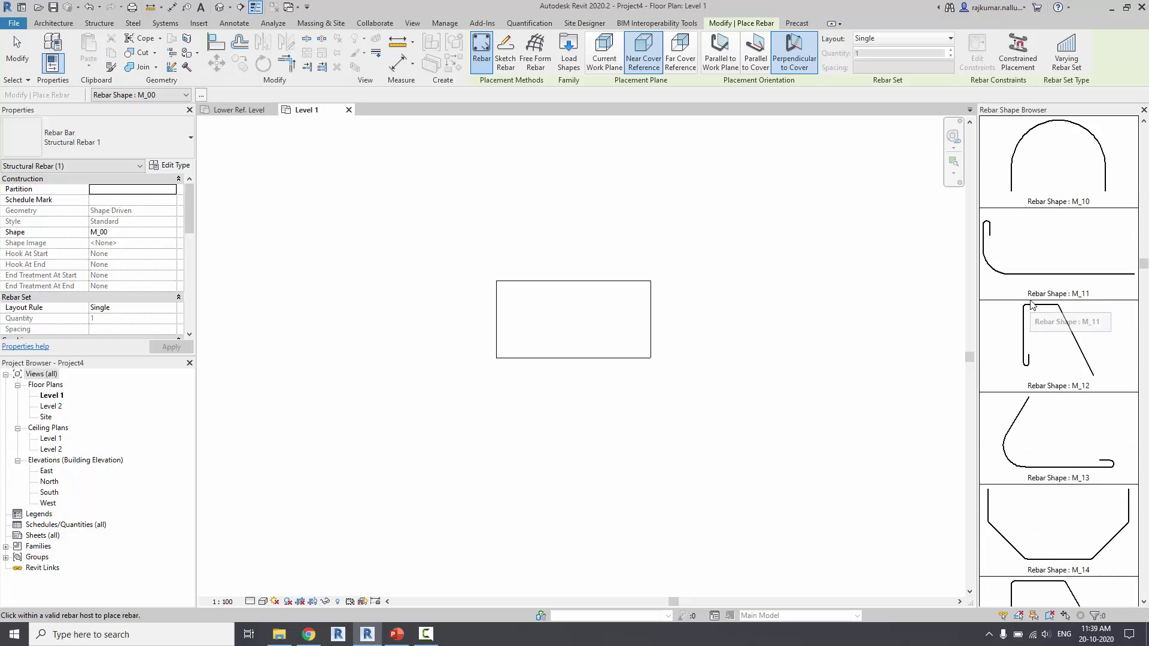
scroll(1030, 307, down, 2)
scroll(1031, 307, down, 2)
scroll(1030, 307, down, 2)
scroll(1031, 307, down, 3)
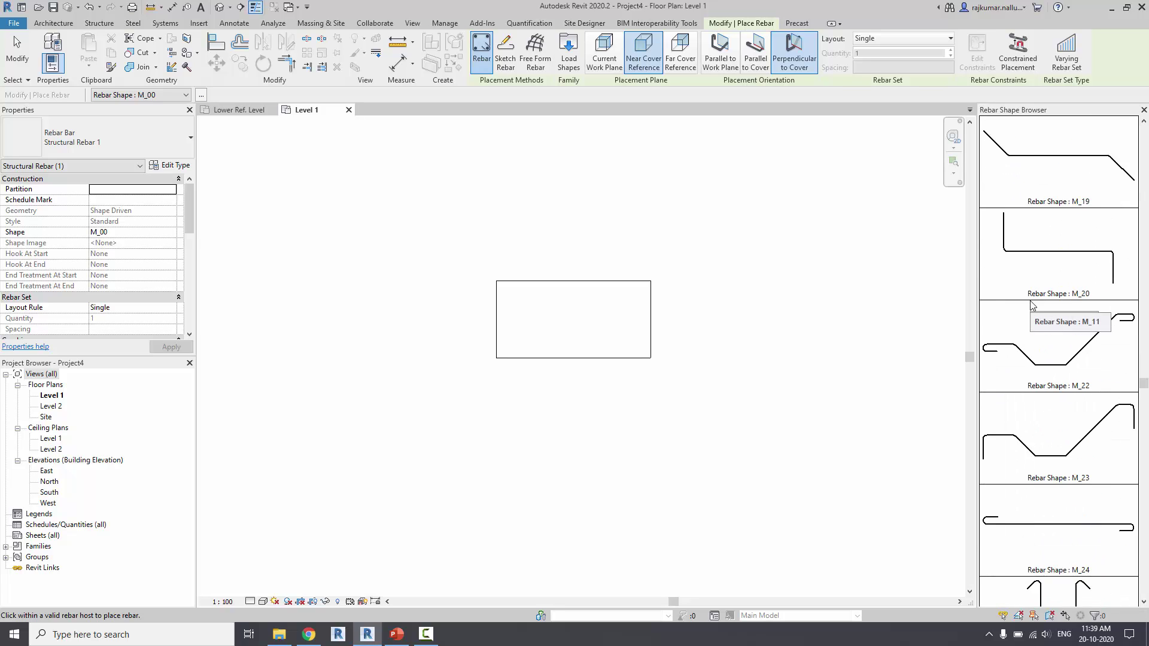
scroll(1031, 307, down, 2)
scroll(1030, 307, down, 2)
scroll(1031, 308, down, 1)
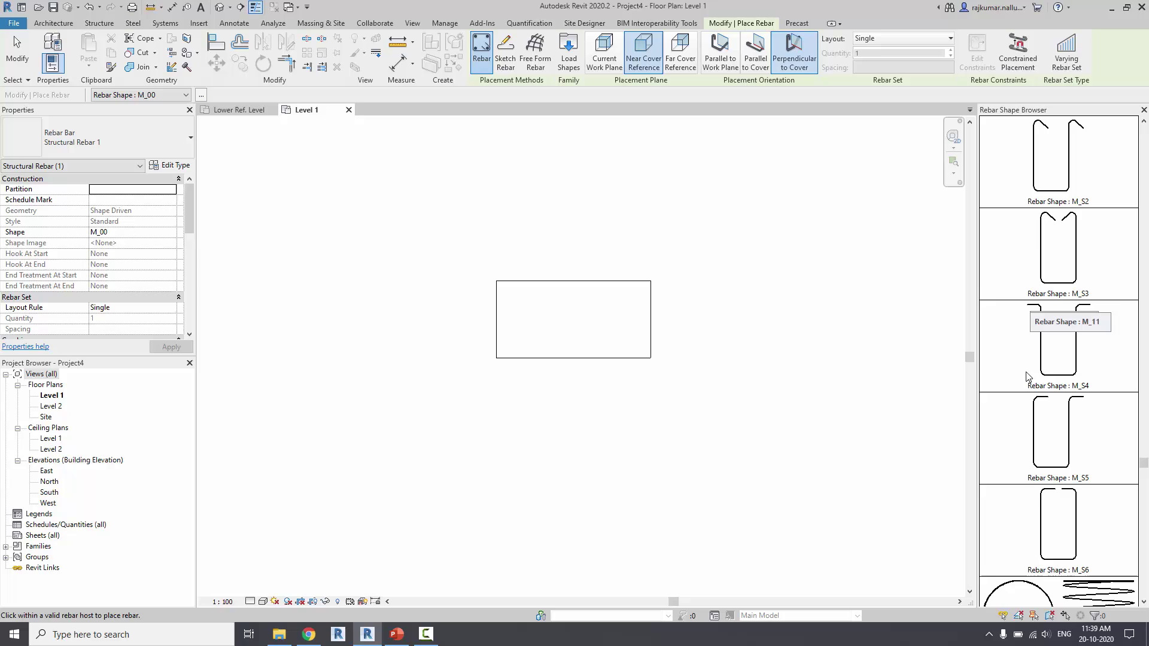
scroll(1024, 382, down, 1)
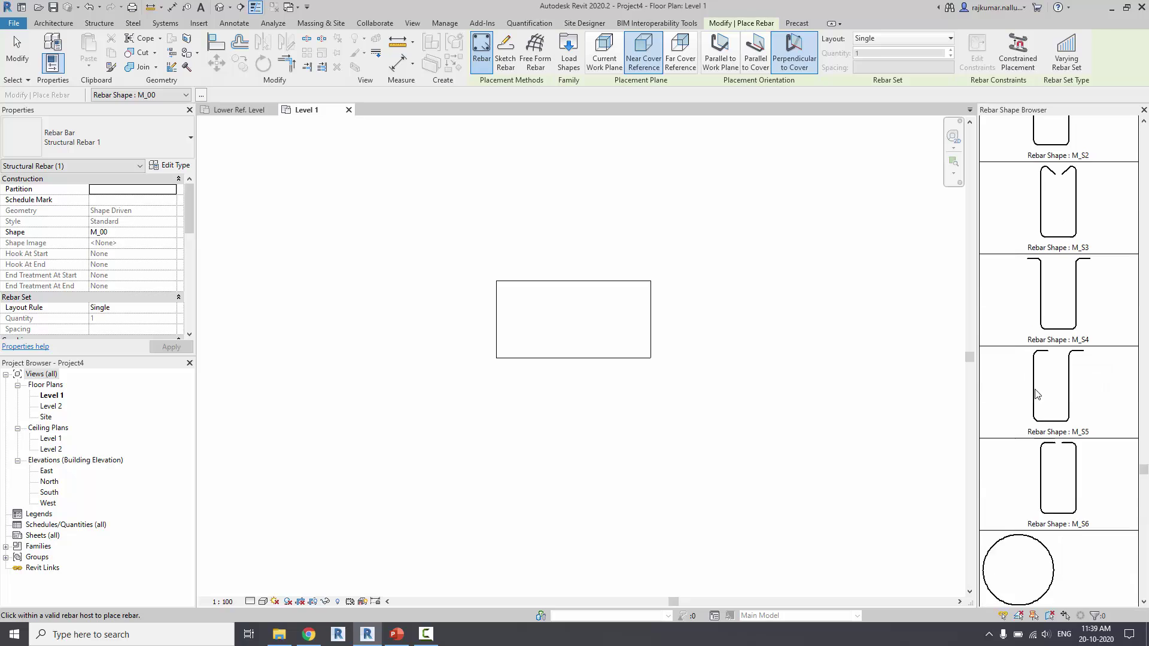
click(139, 95)
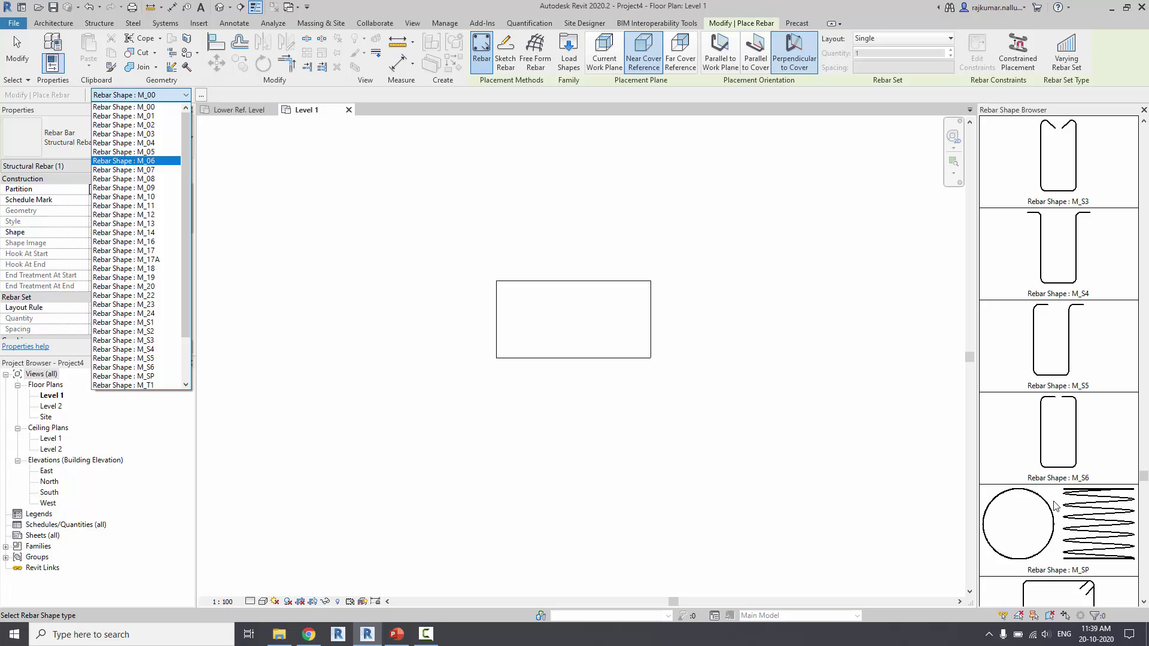
scroll(1055, 506, down, 1)
scroll(1060, 359, down, 1)
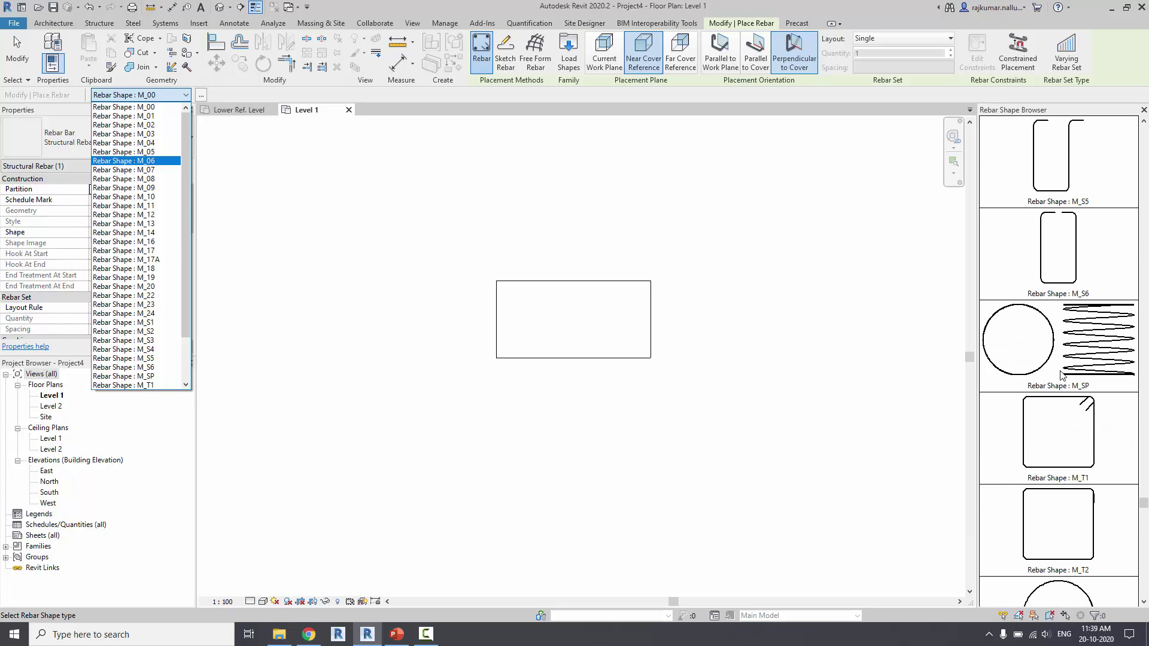
click(1063, 433)
click(1079, 453)
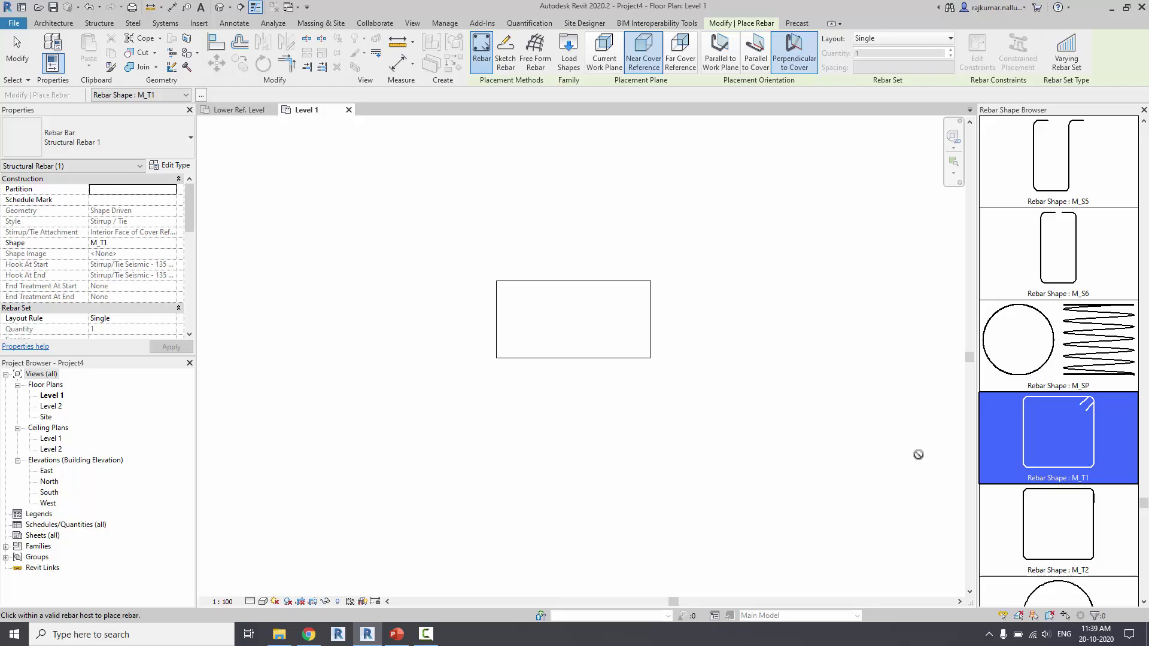
- Place an M_T1 tie inside the column outline, oriented parallel to the work plane
key(space)
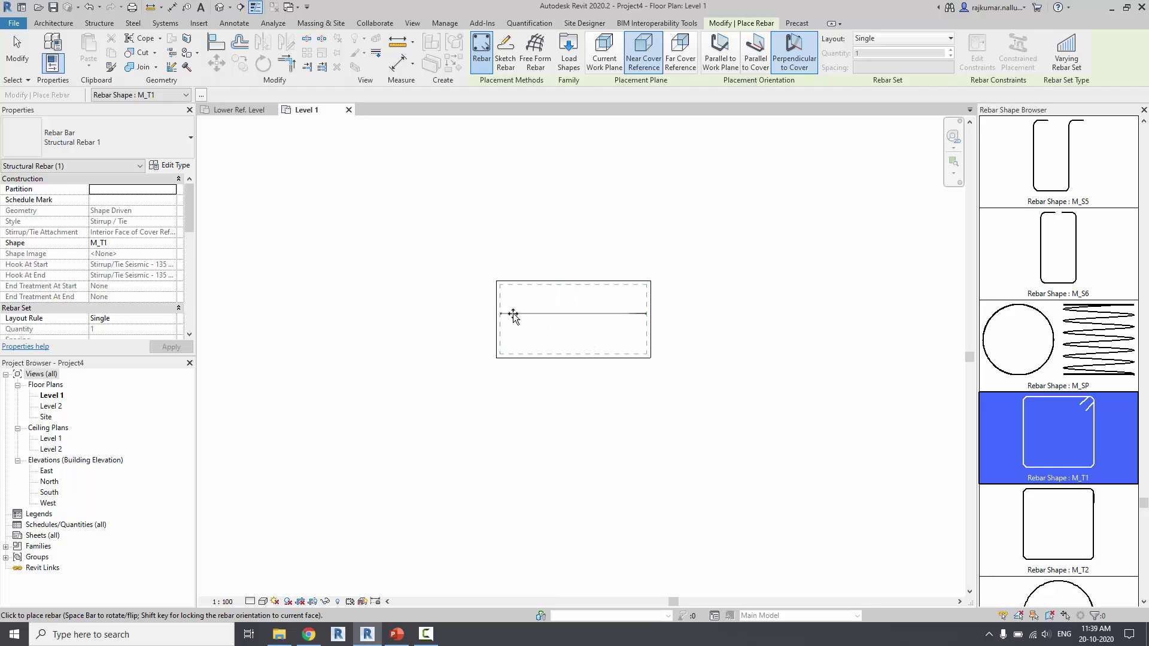
key(space)
scroll(549, 320, up, 3)
key(space)
key(space)
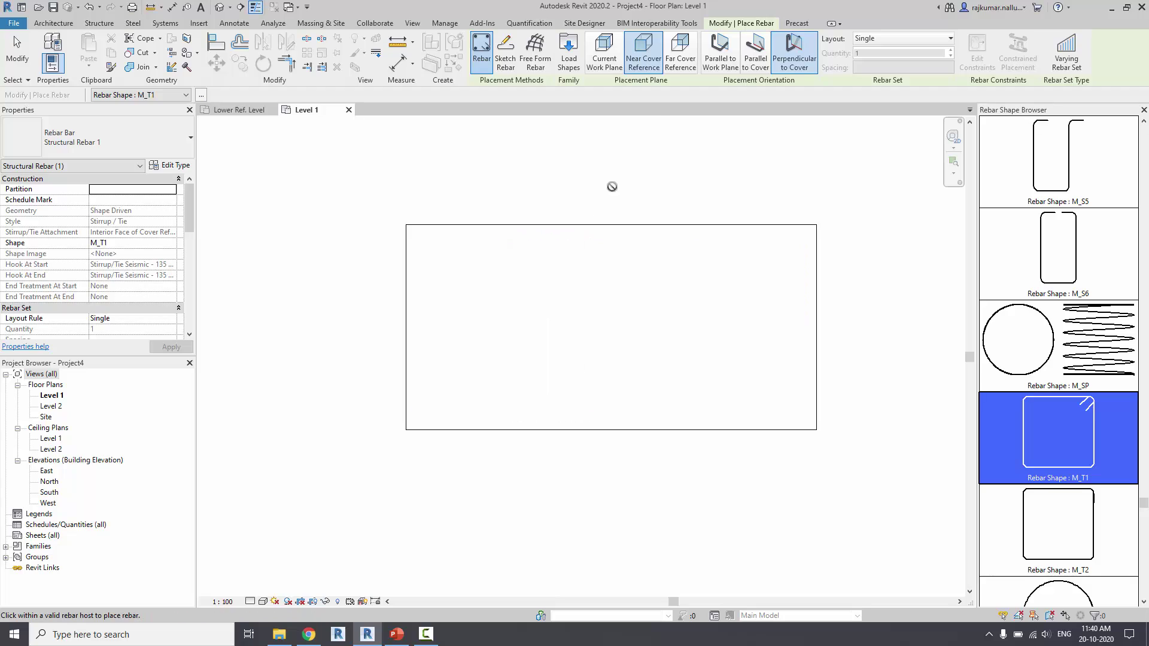
click(721, 62)
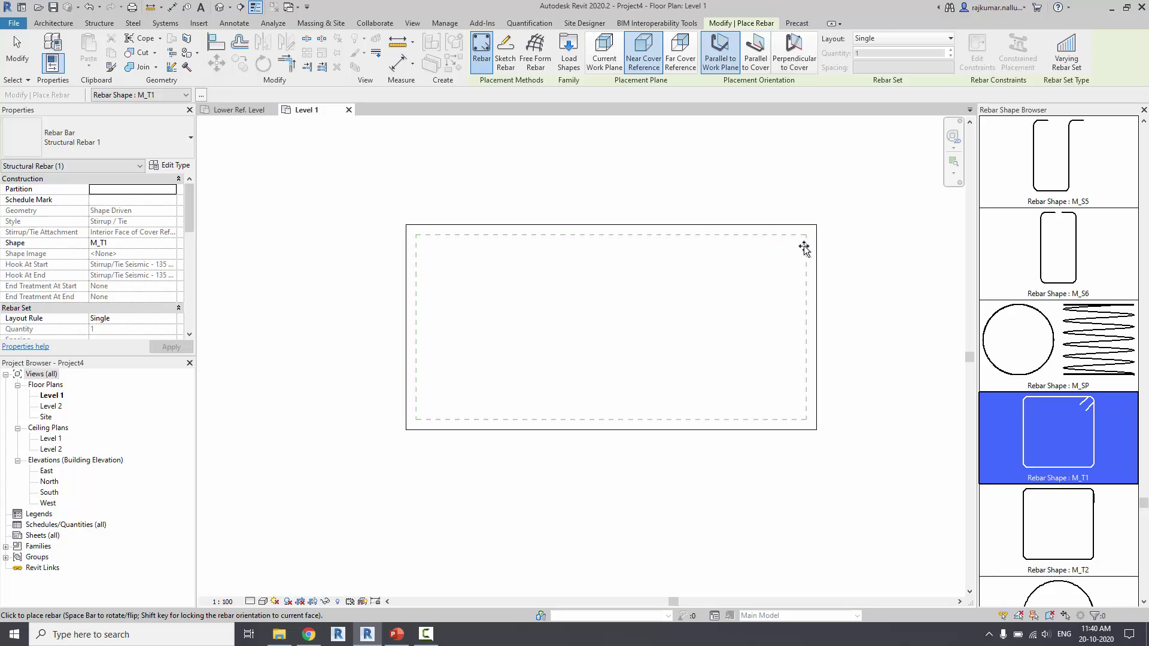
scroll(619, 253, up, 1)
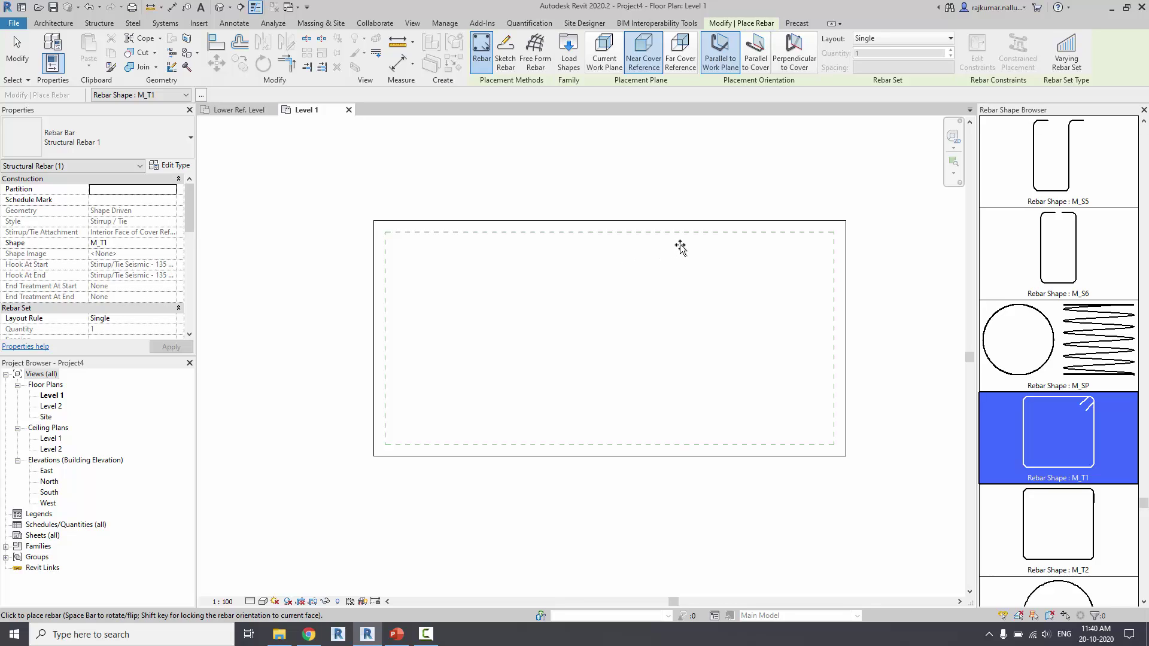
scroll(679, 248, up, 2)
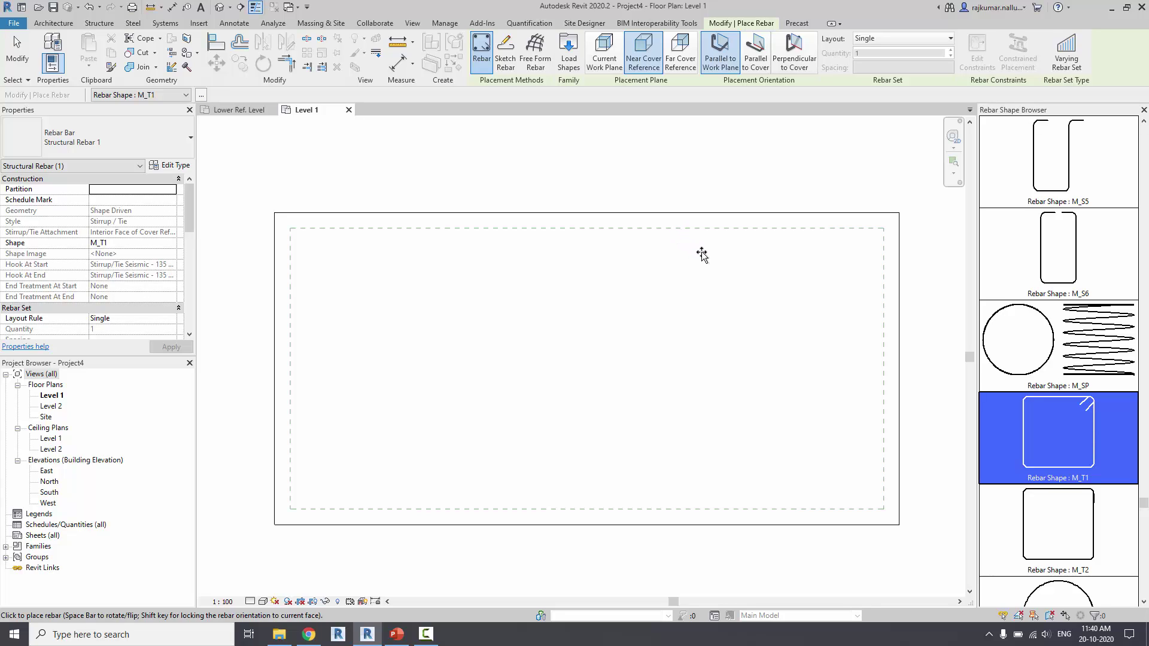
click(663, 249)
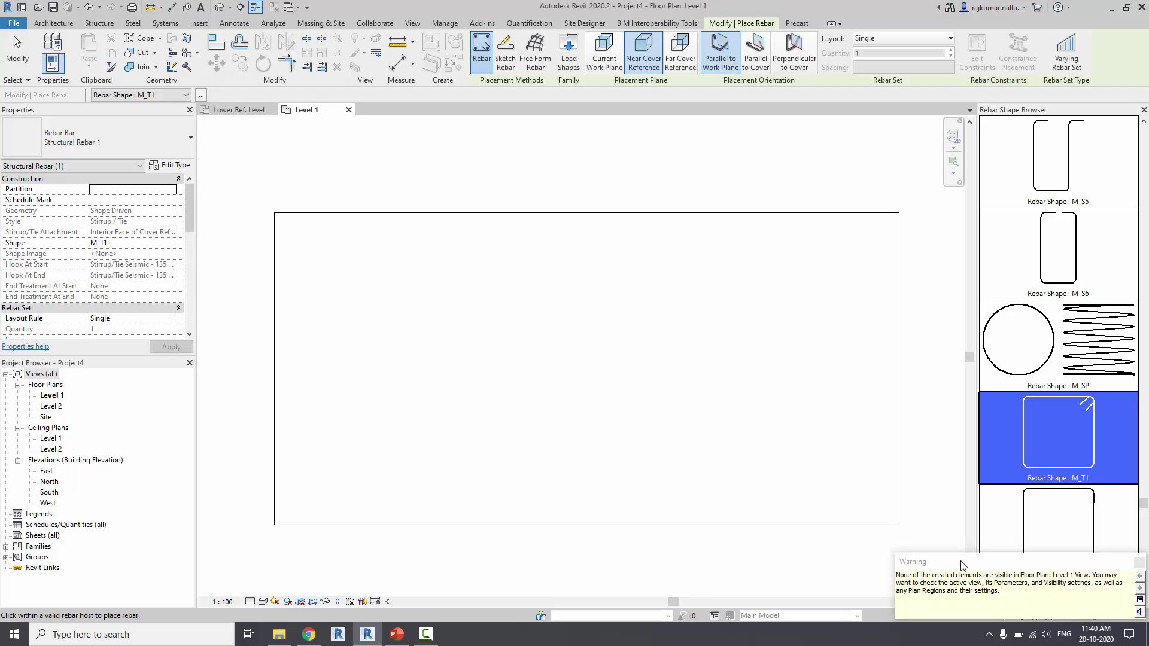
scroll(616, 310, down, 2)
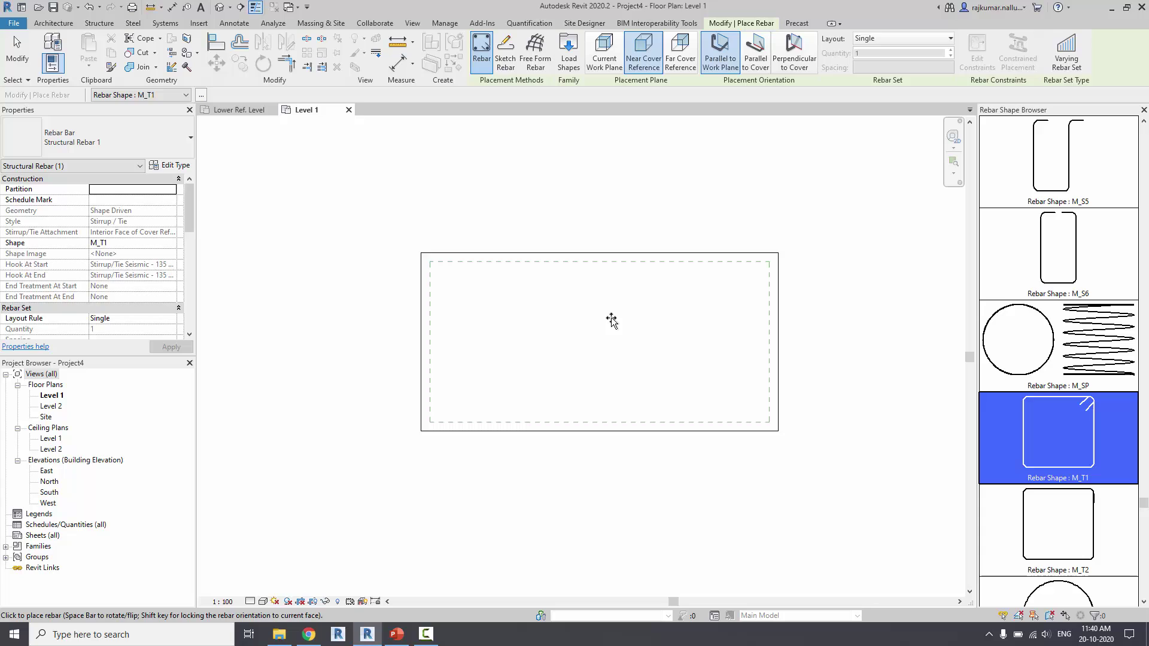
- Select the placed M_T1 tie at the column top in the {3D} view and show its Layout options
click(220, 9)
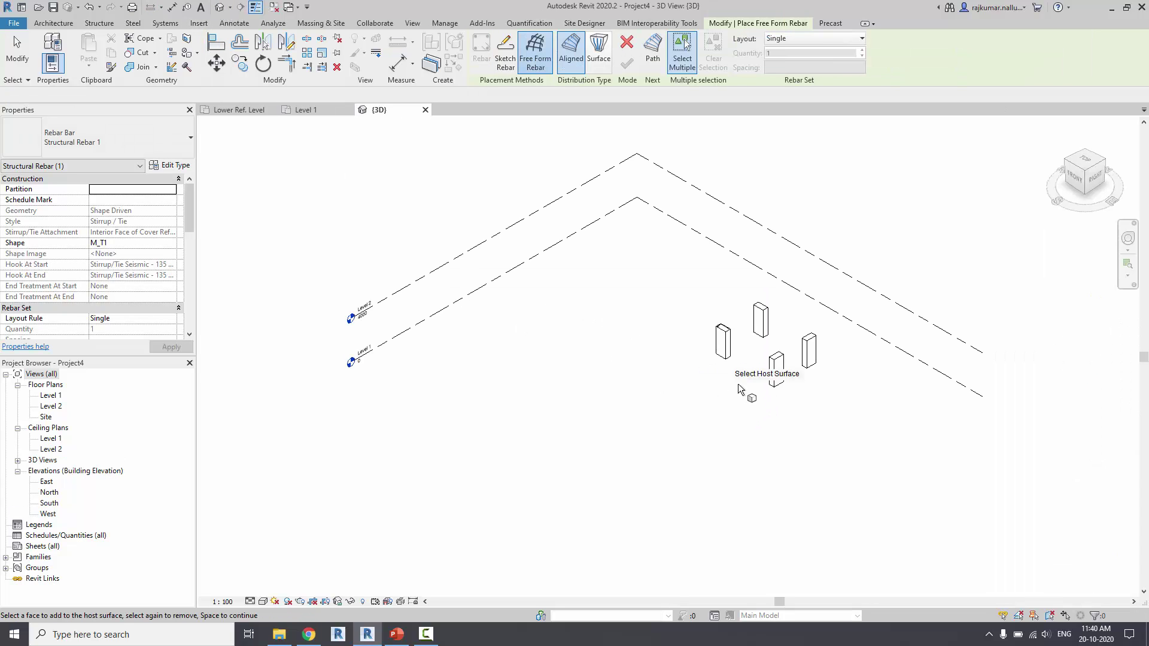
scroll(709, 351, up, 5)
scroll(760, 303, up, 1)
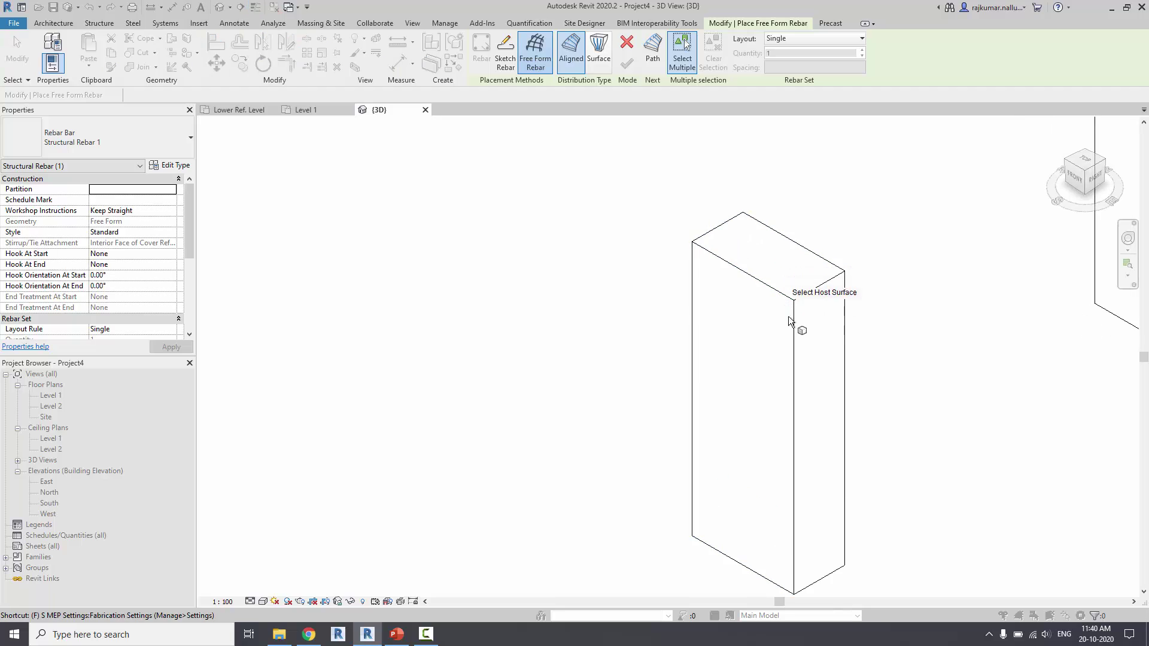
middle_drag(788, 316, 672, 336)
scroll(602, 304, down, 4)
key(Escape)
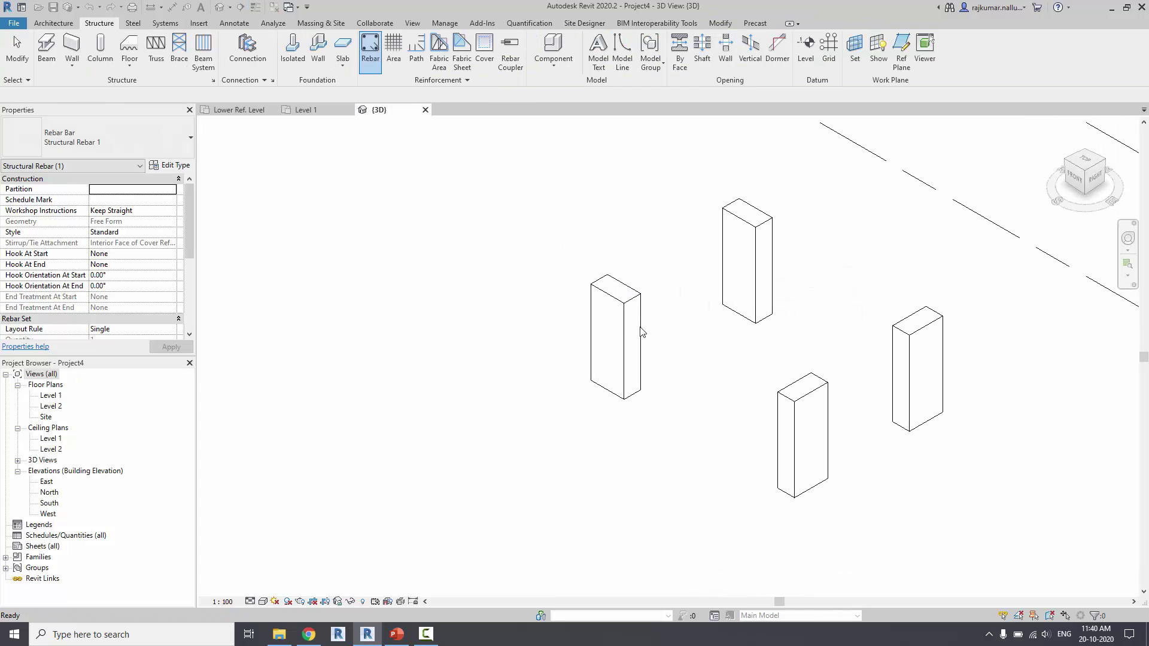
scroll(599, 289, up, 3)
scroll(599, 281, up, 4)
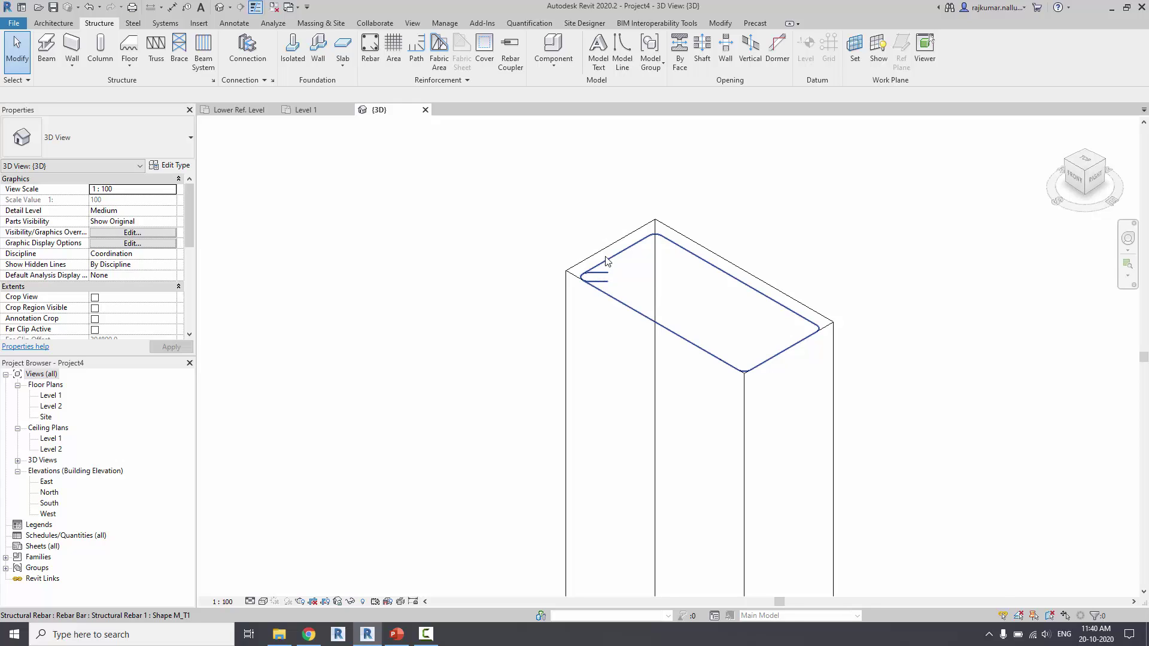
scroll(610, 265, up, 2)
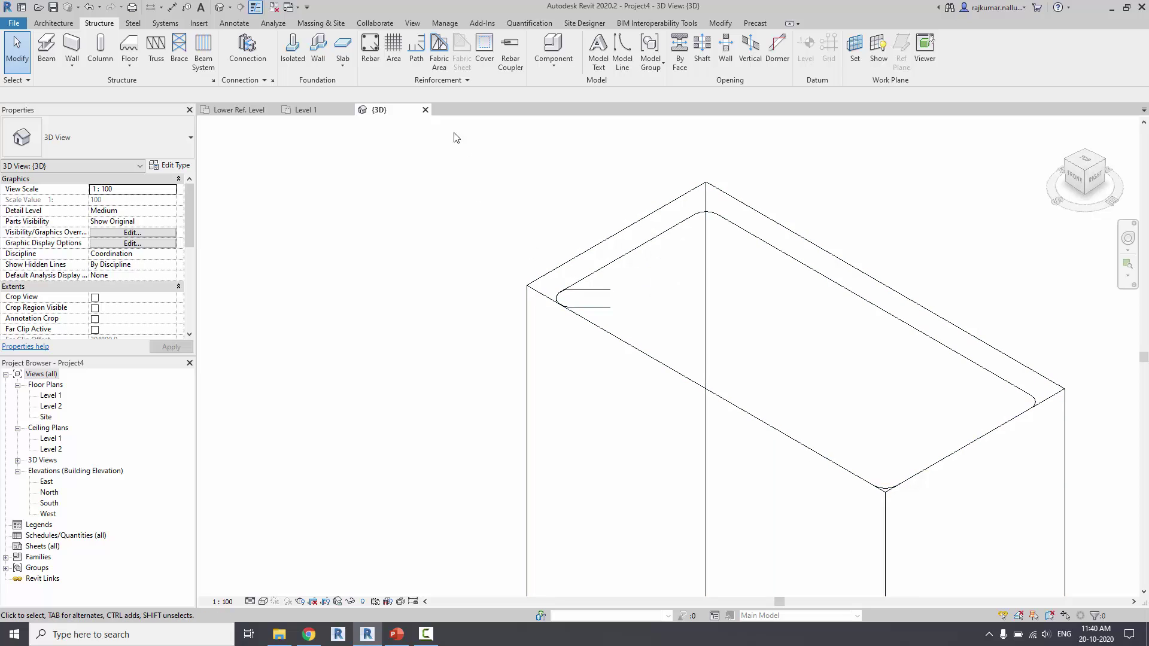
click(613, 274)
scroll(597, 255, down, 4)
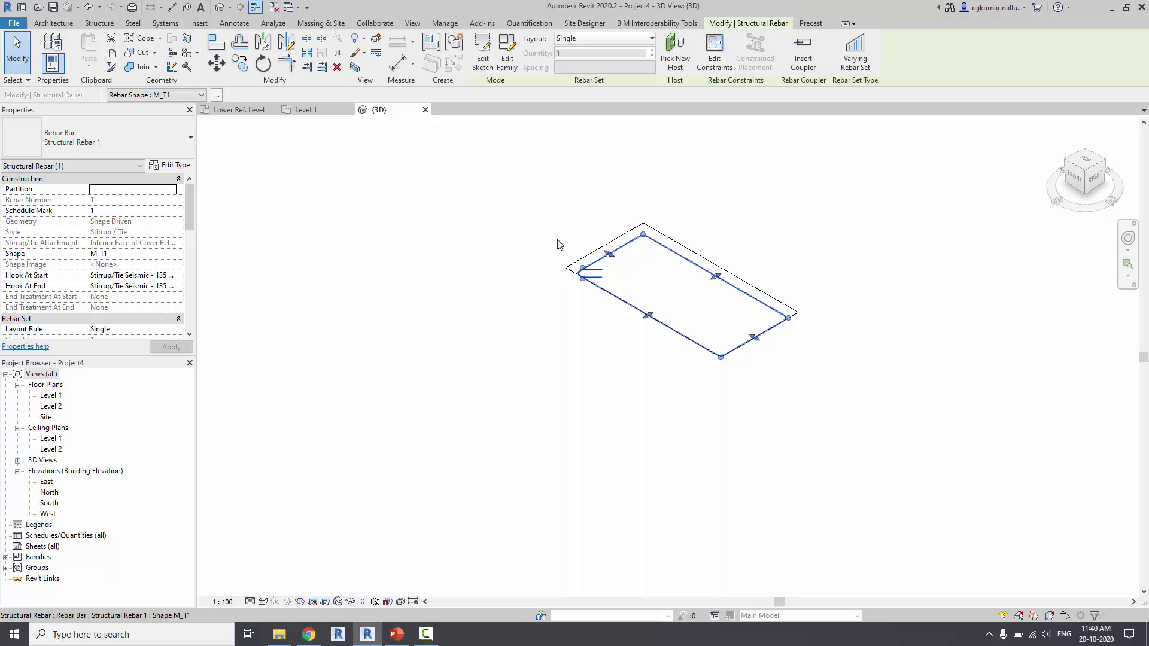
click(424, 110)
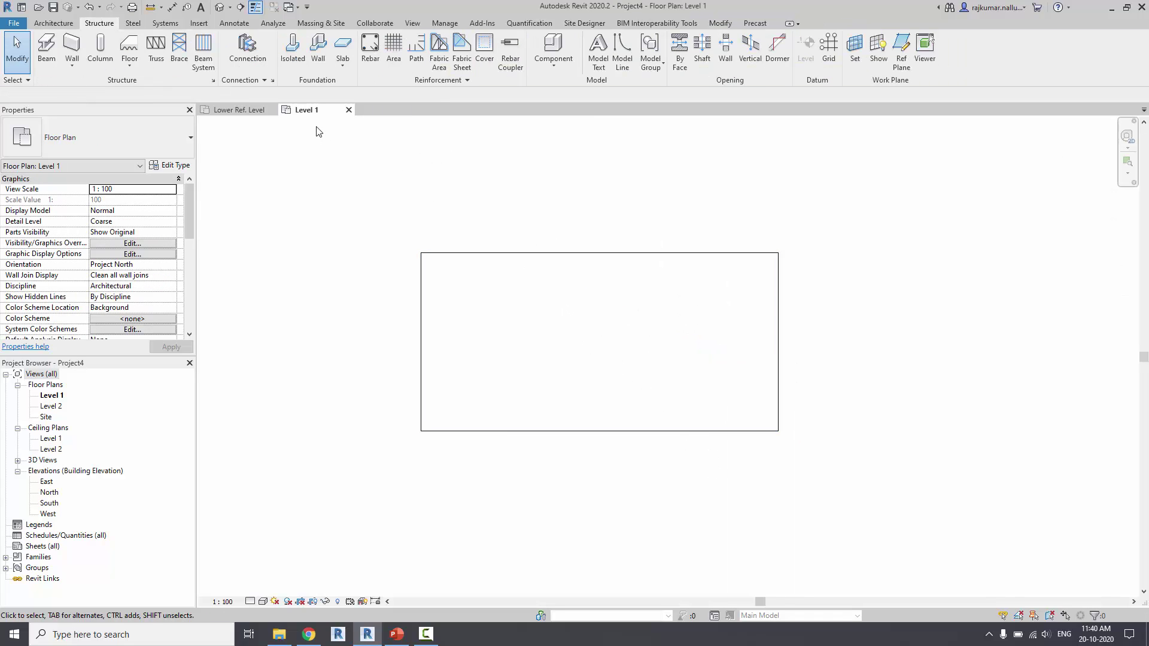
click(220, 7)
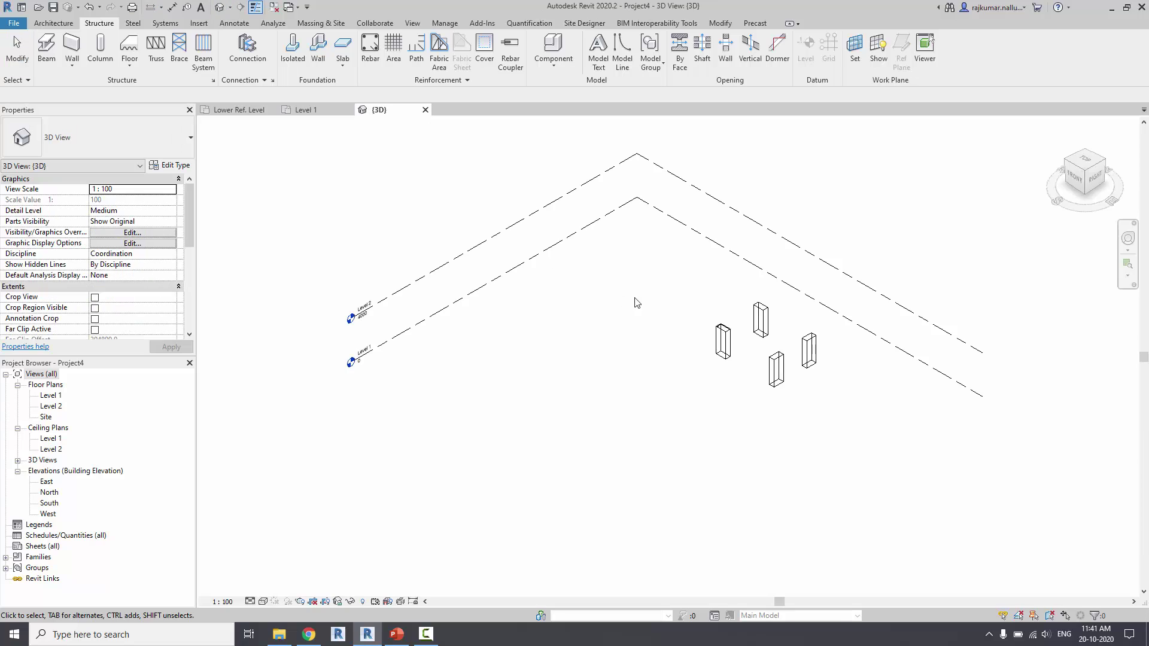
scroll(723, 318, up, 4)
click(734, 317)
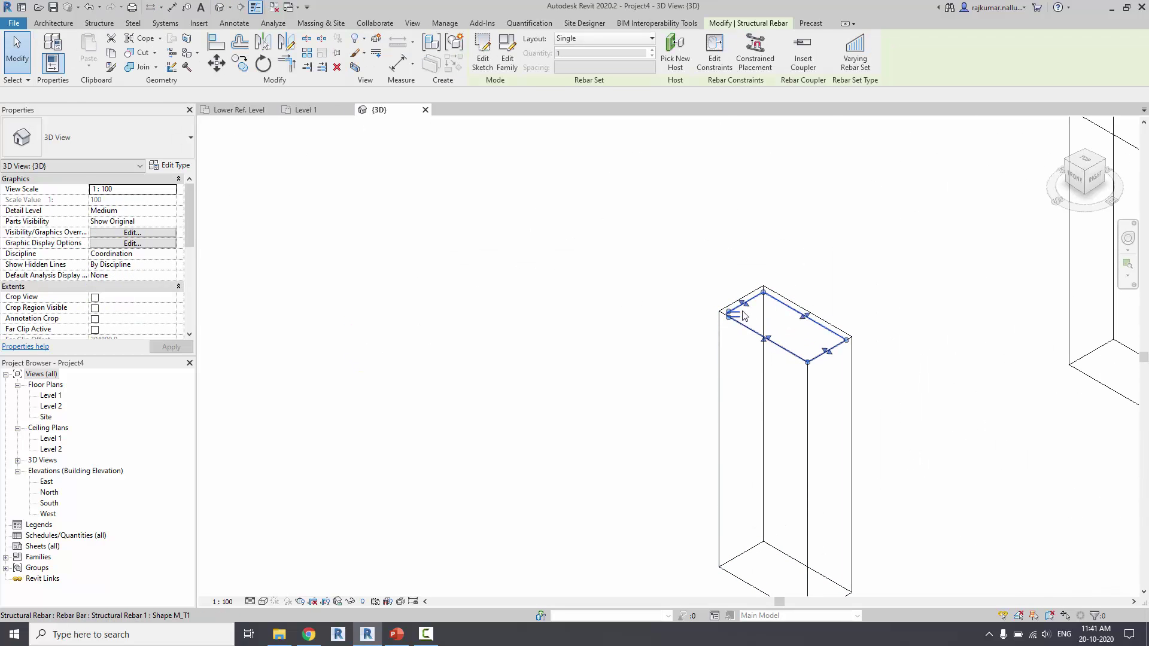
click(629, 39)
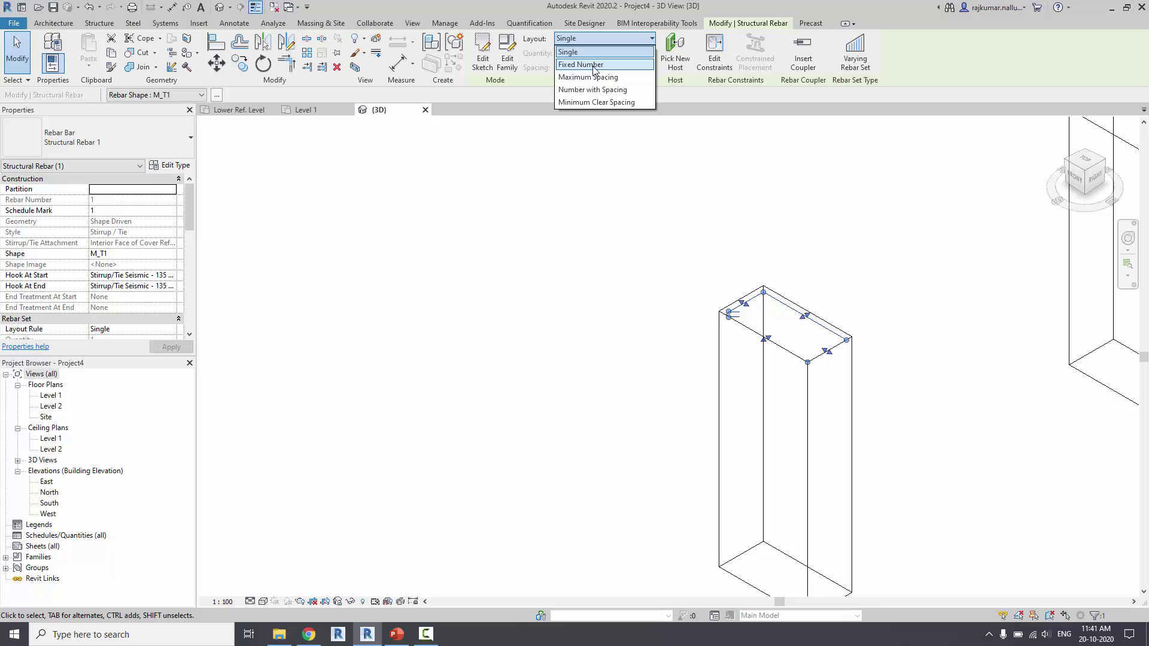
- Lay out the tie set by Minimum Clear Spacing at 250 mm, then inspect the stacked ties
click(592, 101)
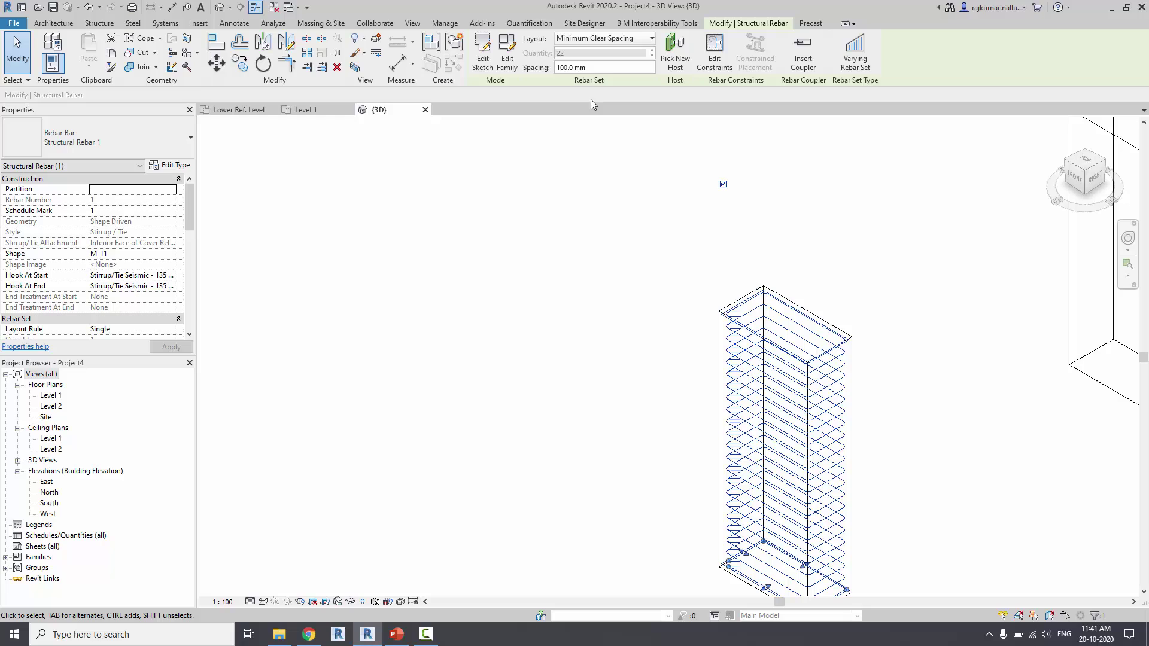
click(614, 68)
text(25)
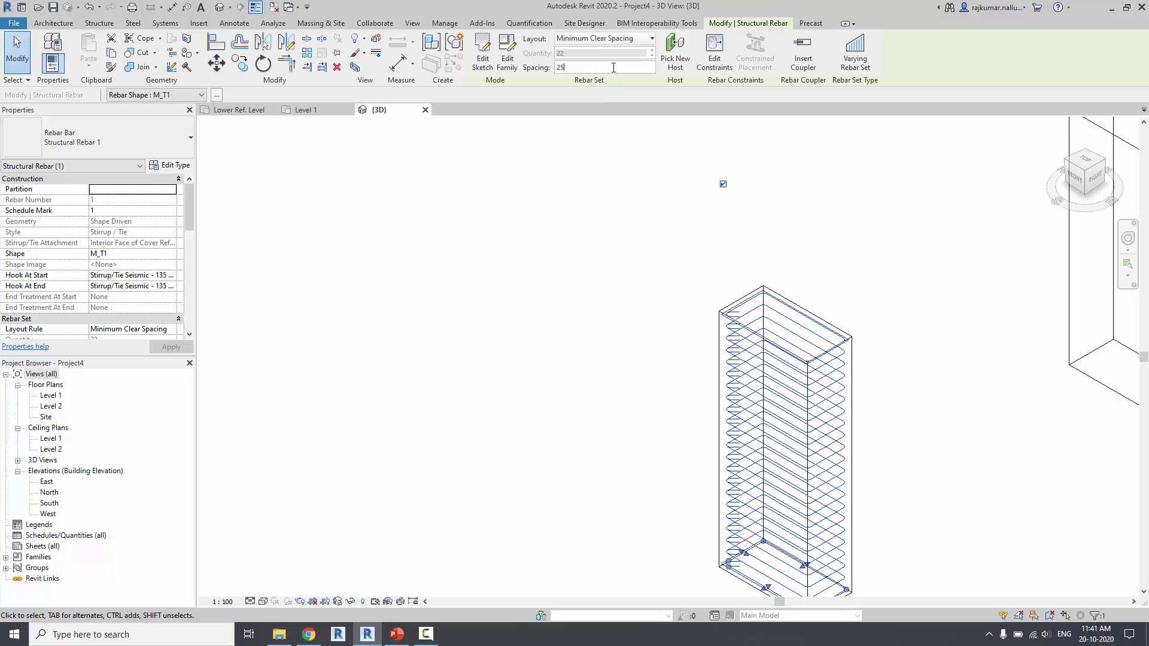
text(0)
key(Return)
scroll(629, 225, down, 2)
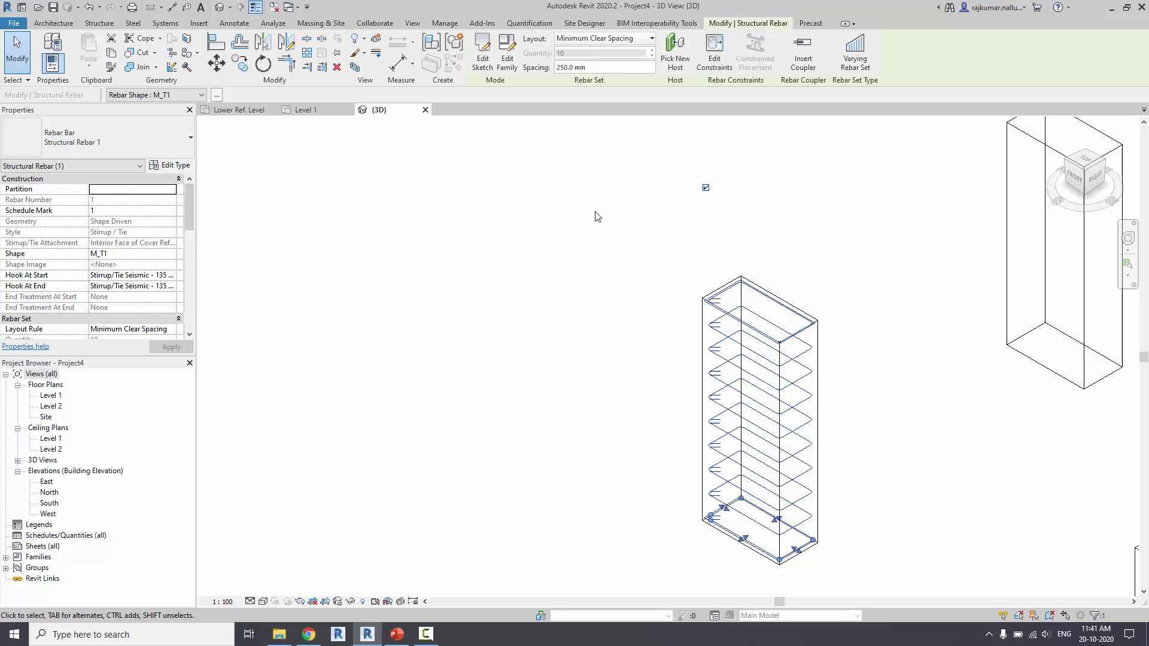
scroll(600, 259, down, 2)
click(601, 260)
scroll(741, 323, up, 4)
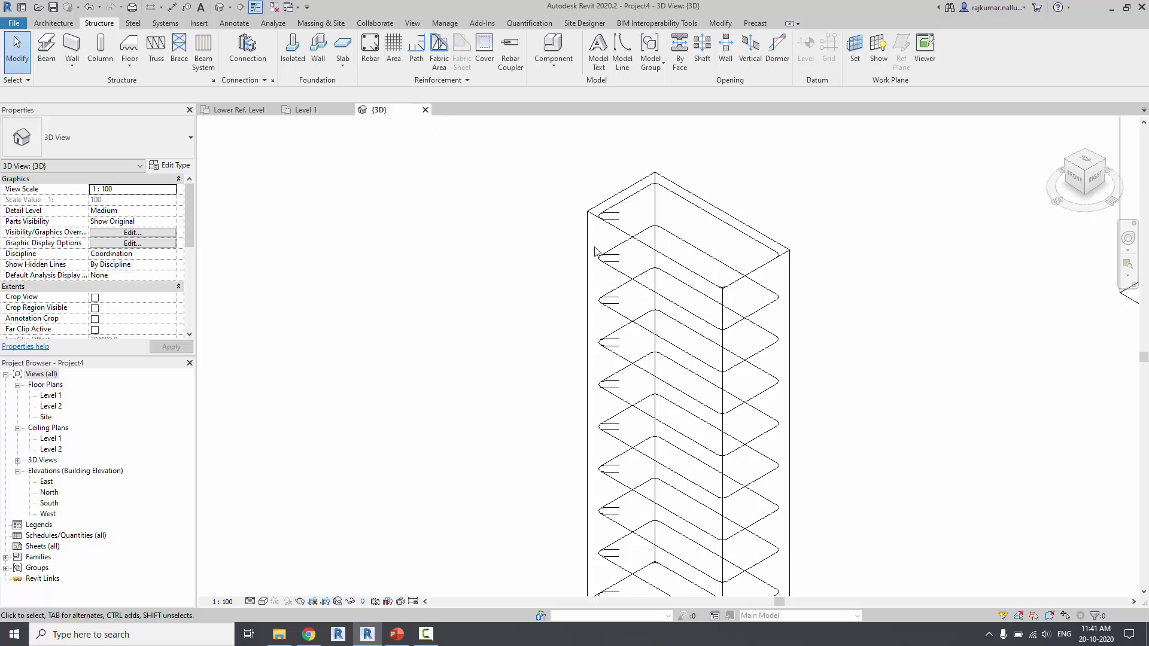
click(625, 214)
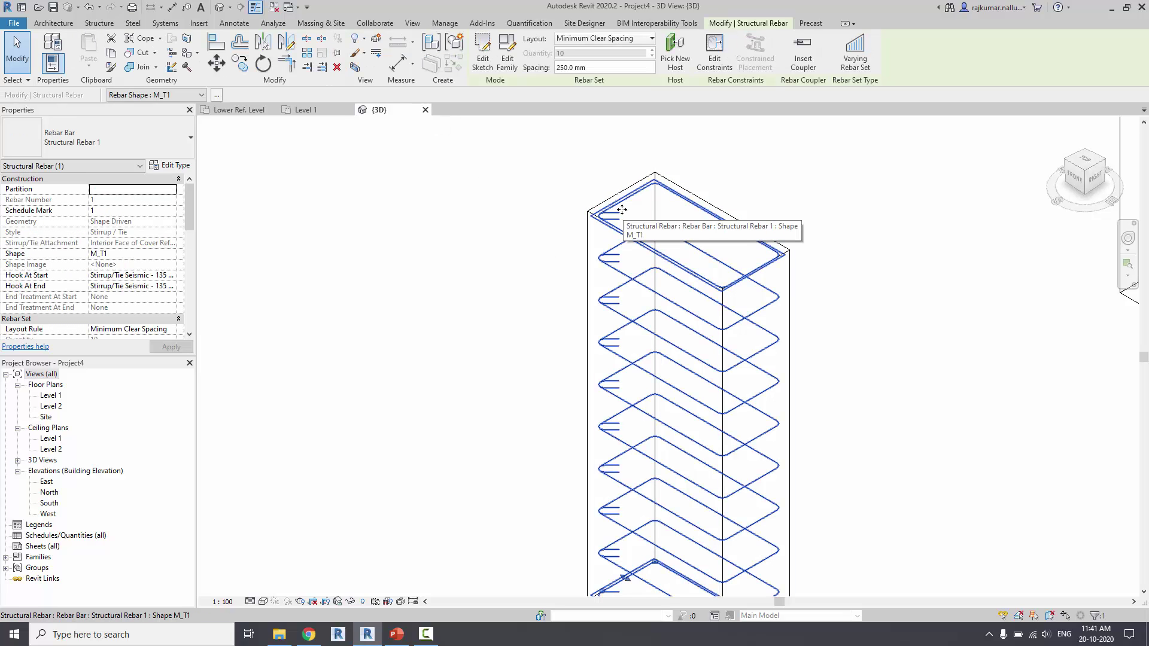
scroll(620, 212, up, 2)
scroll(620, 213, up, 2)
scroll(590, 235, up, 2)
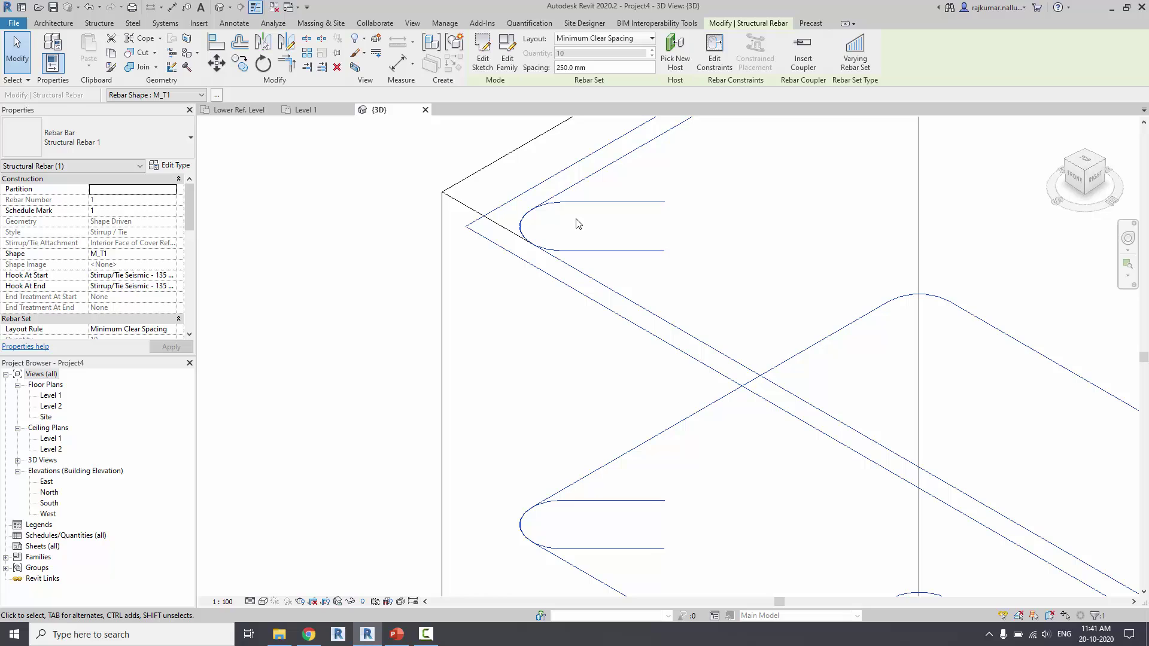
scroll(577, 224, down, 2)
scroll(538, 234, down, 2)
mouse_move(428, 377)
shift+middle_down()
mouse_move(488, 363)
mouse_move(440, 338)
mouse_move(325, 567)
shift+middle_up()
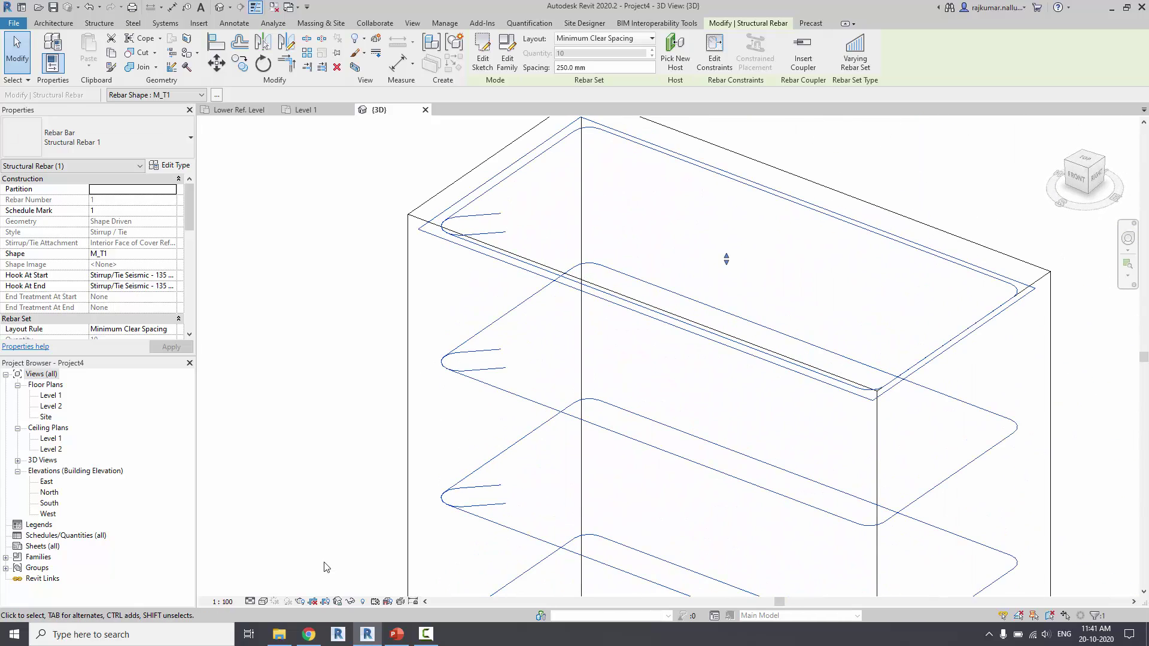
- Set the 3D view's detail level to Fine
click(254, 601)
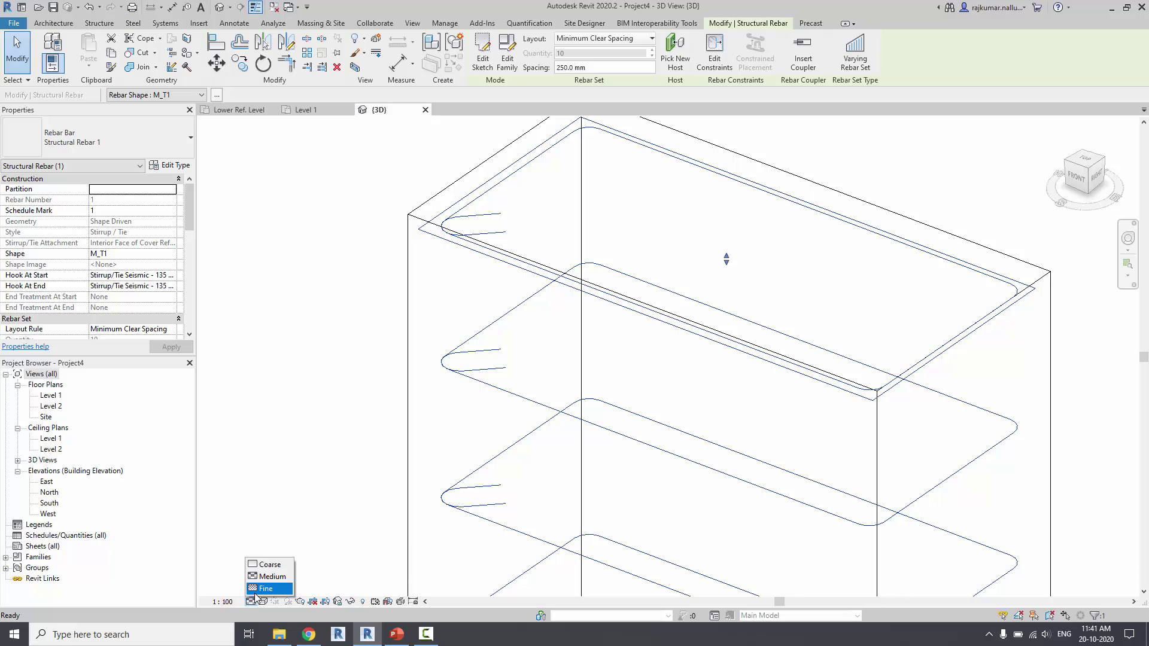
click(255, 589)
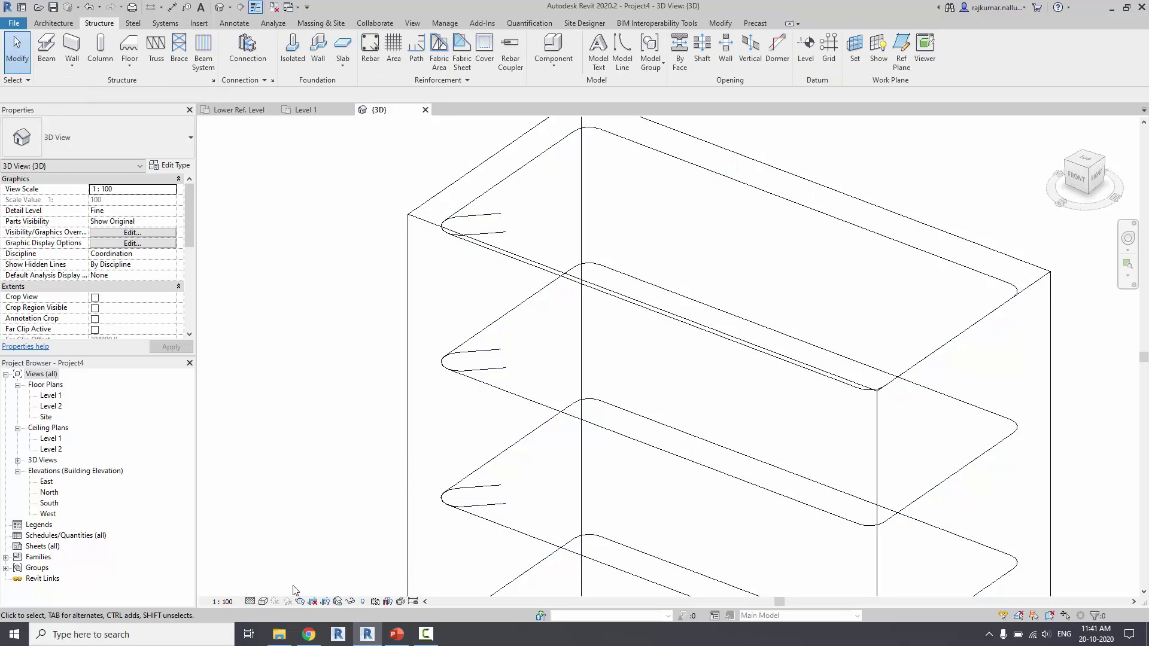
click(253, 601)
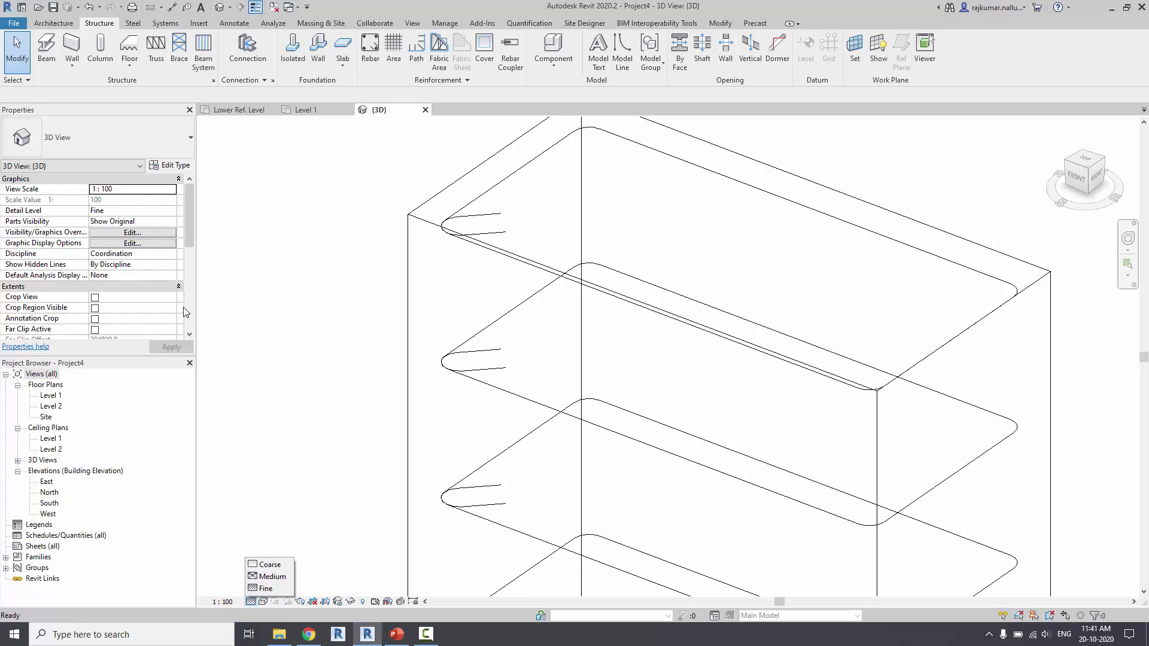
click(502, 199)
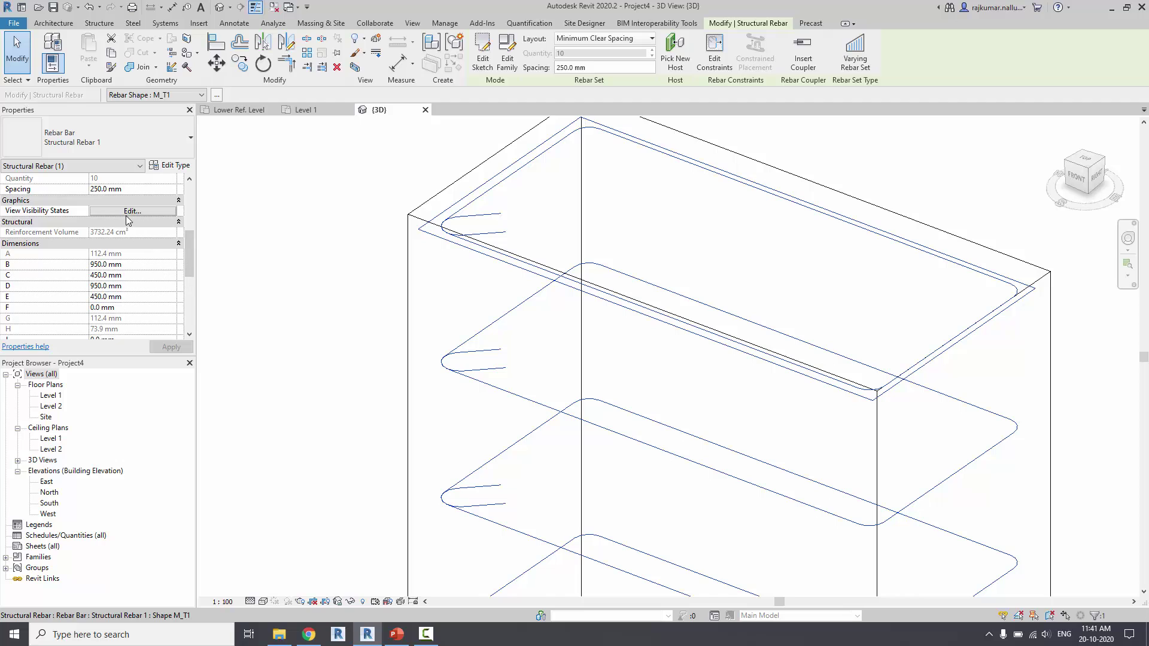
- Make the tie rebar display as solid in 3D and switch to shaded display (SD)
click(126, 216)
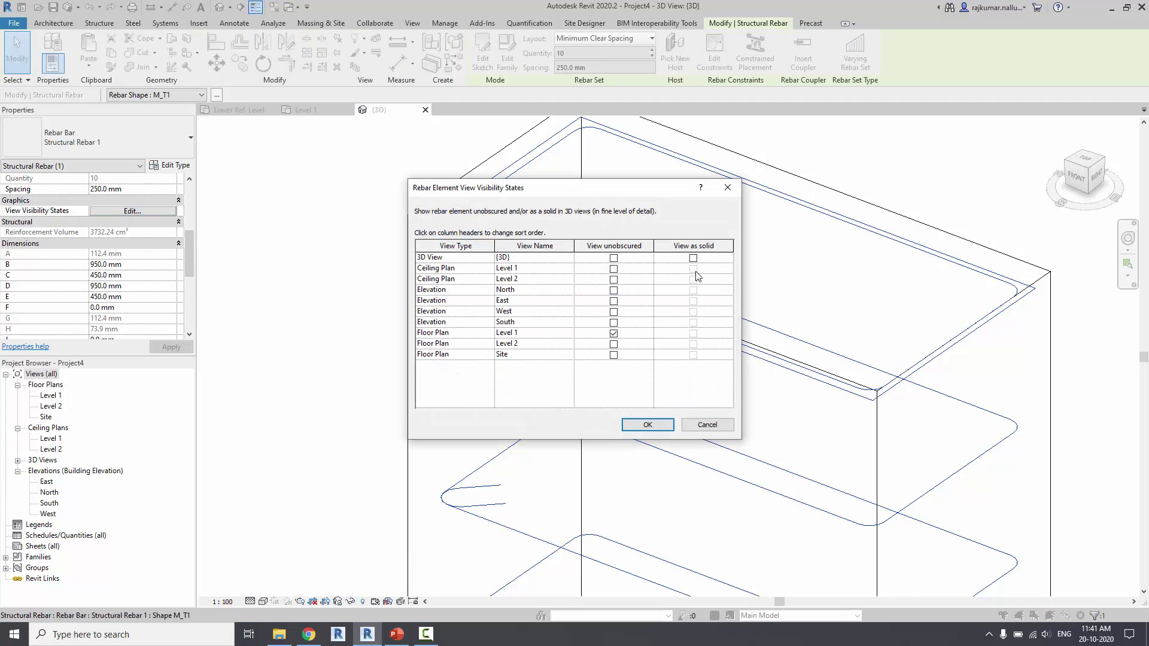
click(643, 427)
click(384, 350)
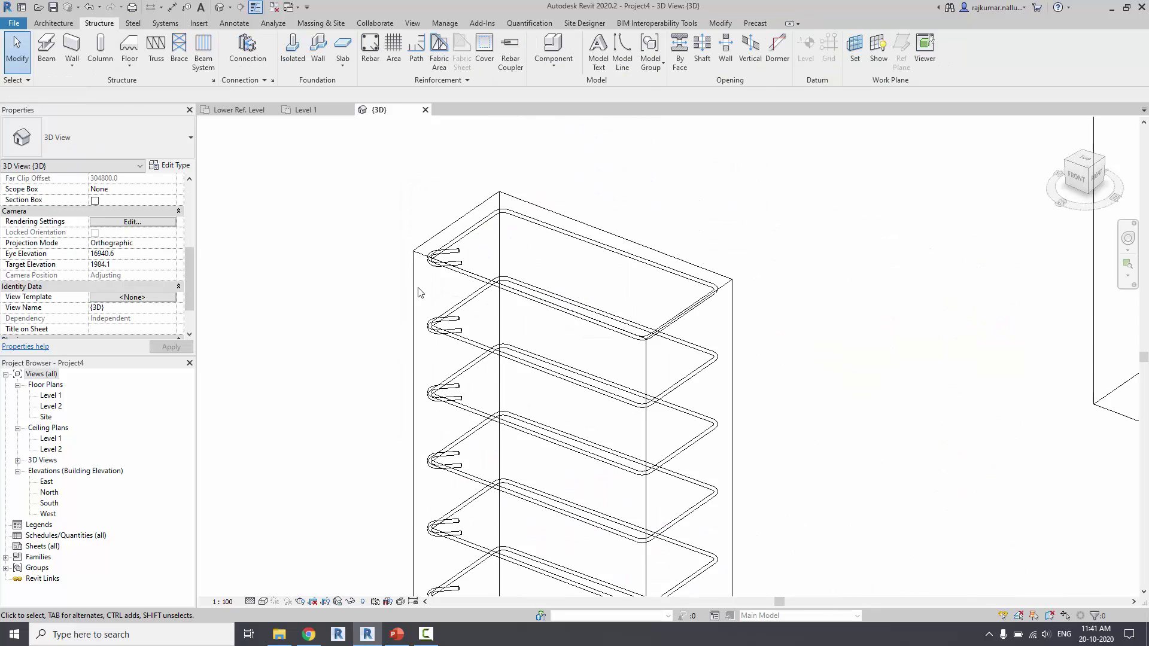
shift+middle_drag(418, 292, 498, 341)
key(s)
key(d)
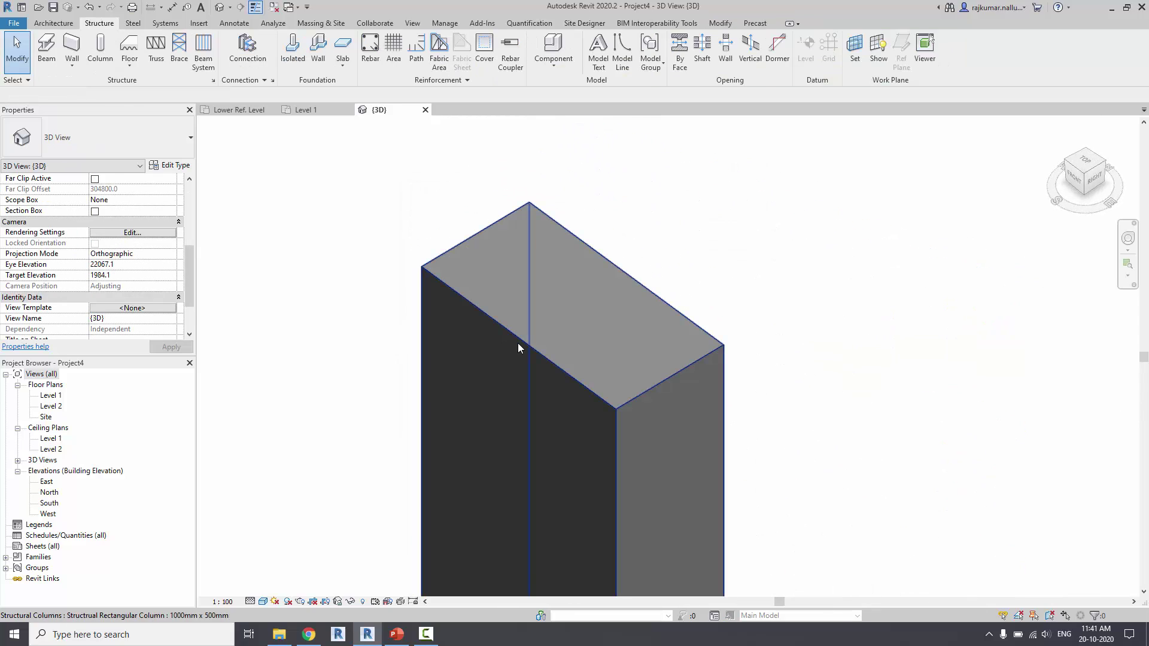
click(518, 343)
scroll(559, 287, down, 3)
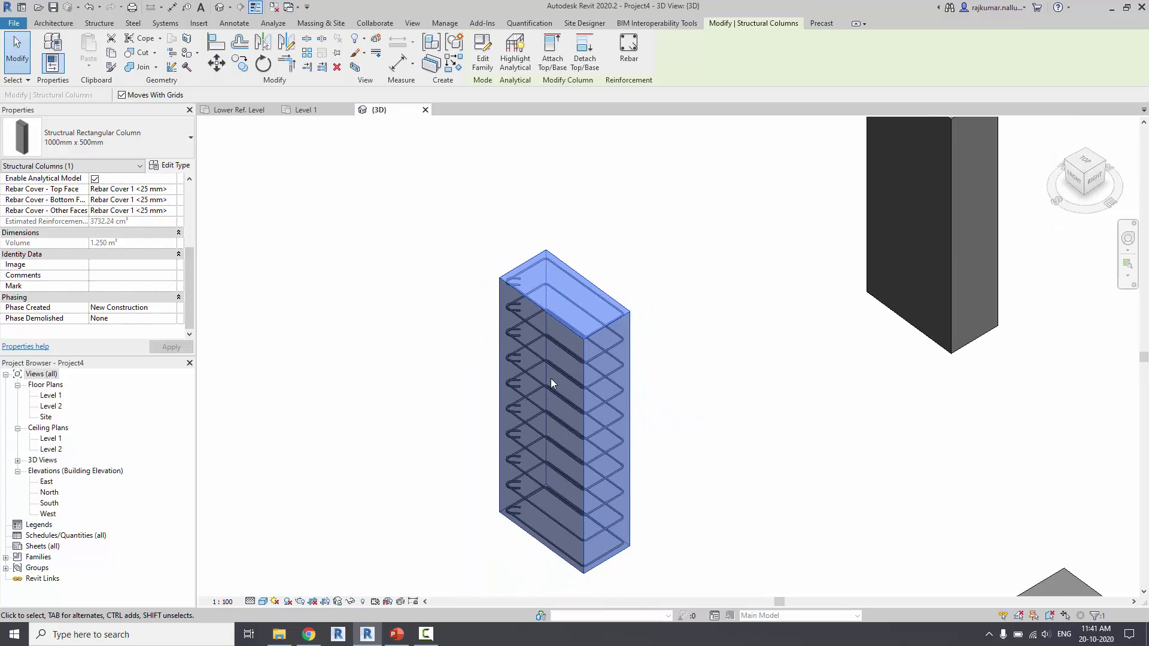
scroll(550, 378, up, 2)
- Give Structural Columns an 80 surface transparency override in Visibility/Graphic Overrides (VG)
key(v)
key(g)
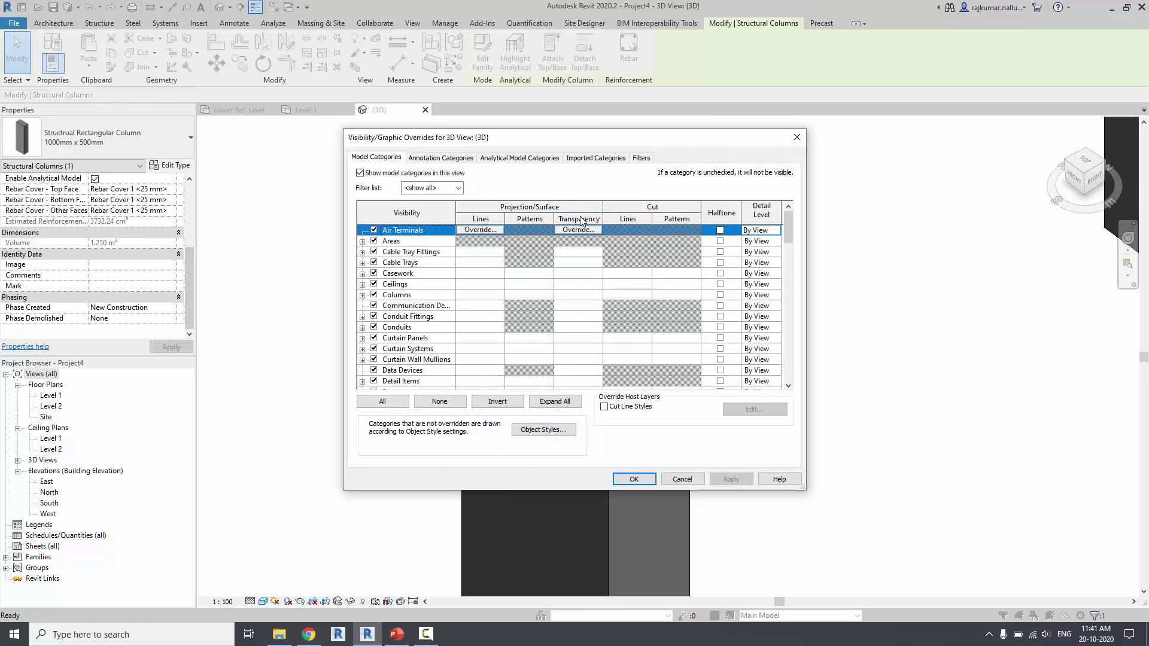
click(443, 320)
scroll(440, 328, down, 10)
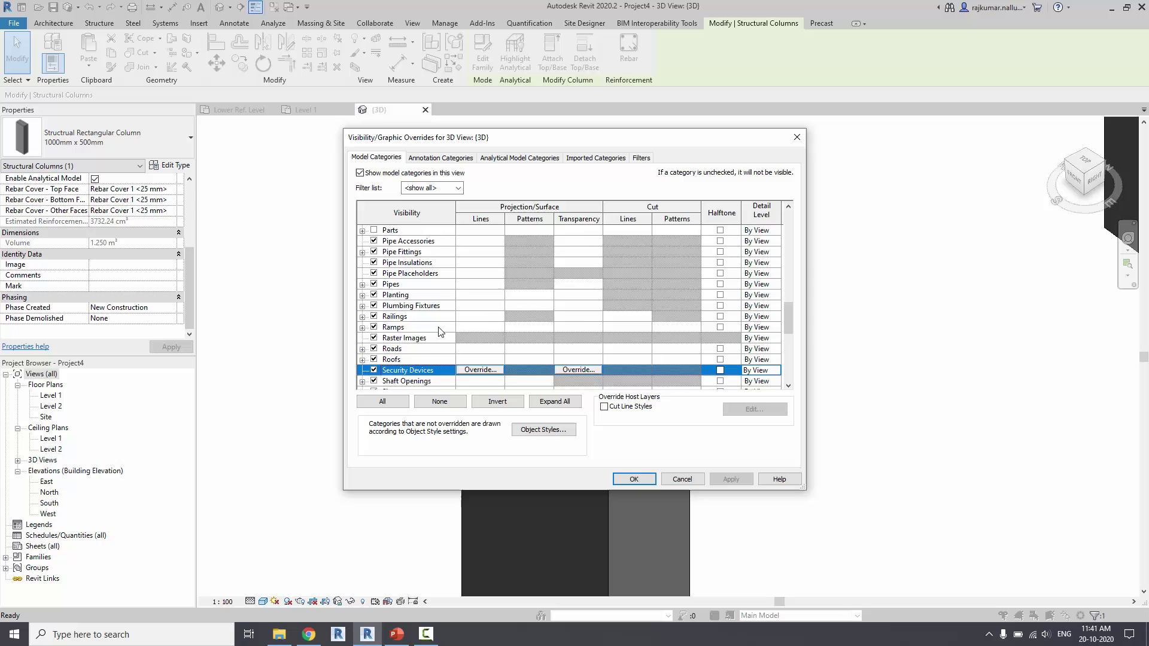
scroll(439, 334, down, 5)
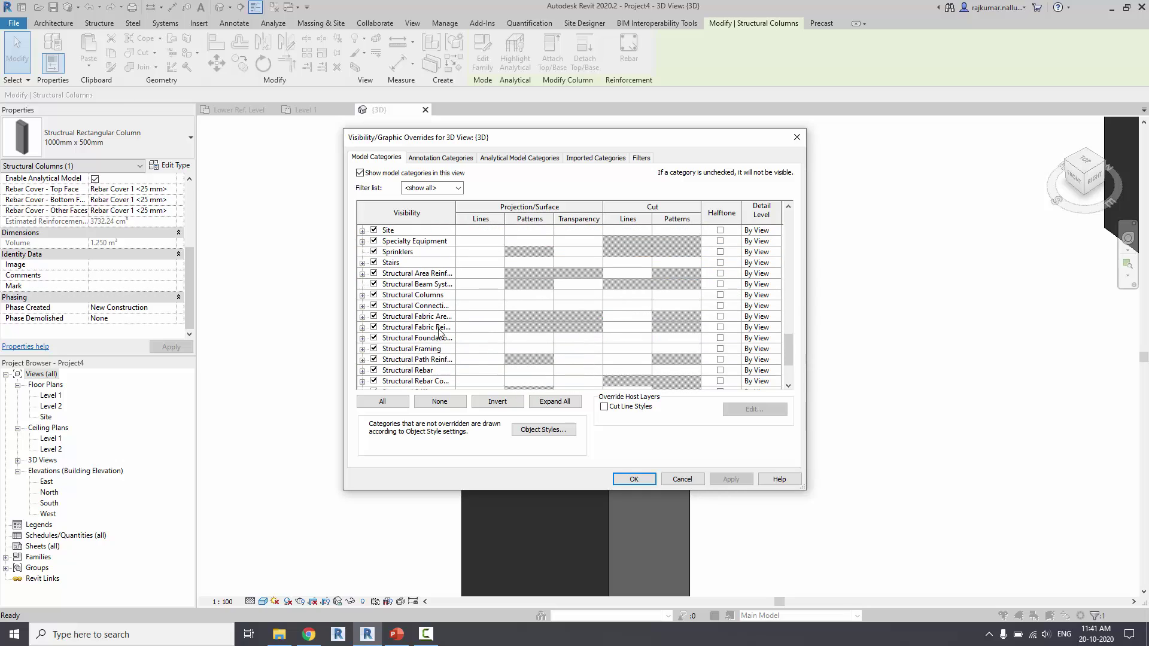
click(418, 298)
click(562, 300)
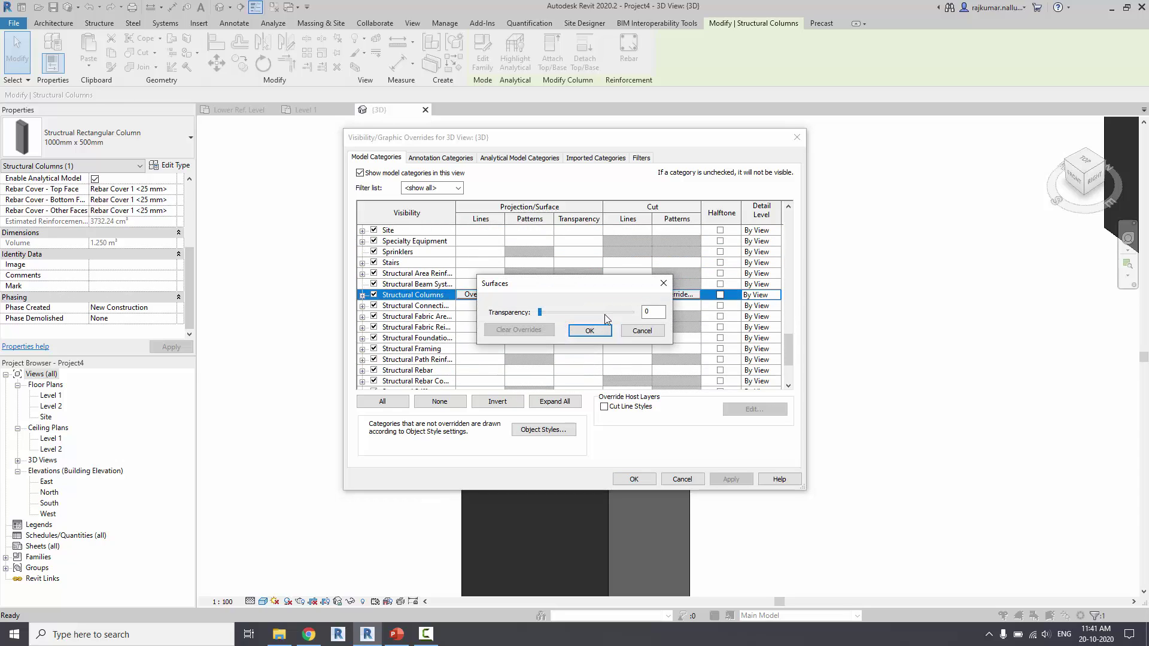
click(604, 314)
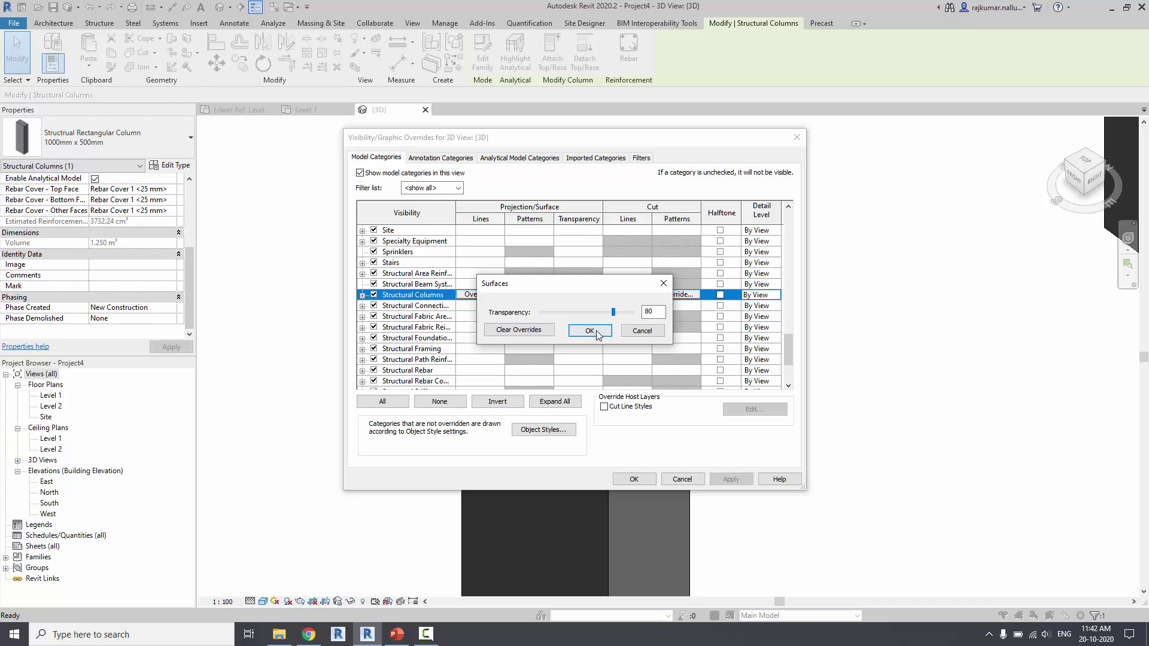
click(591, 331)
click(634, 480)
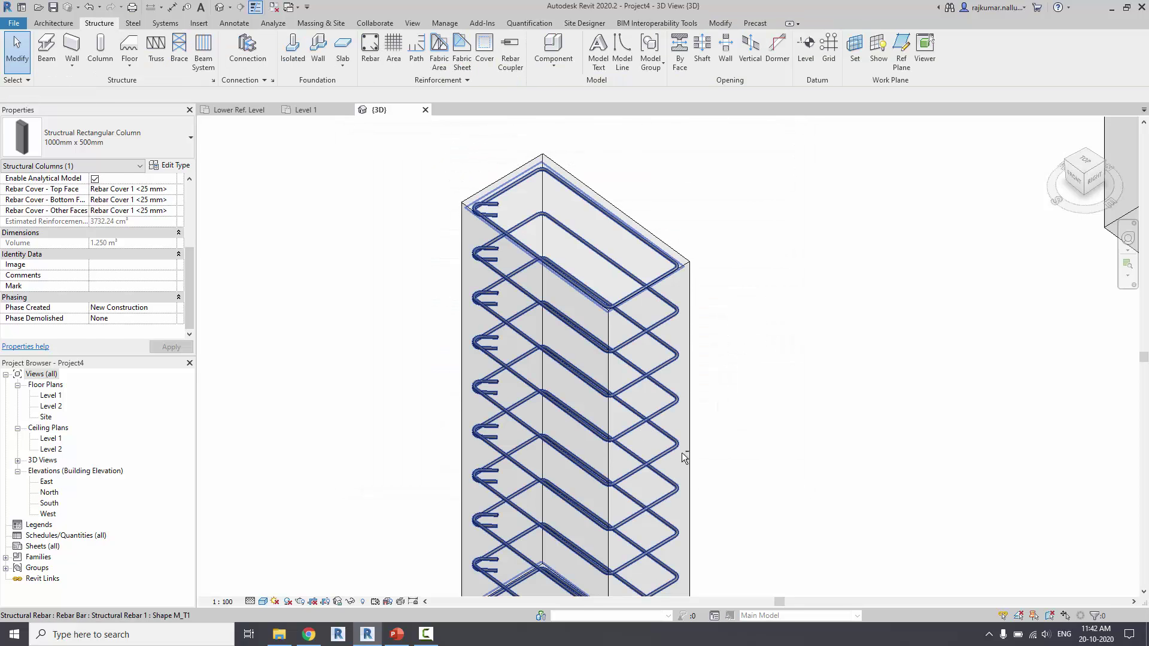
- Return to the Level 1 plan at Fine detail, check the tie, and start a new Rebar placement
key(Escape)
shift+middle_drag(683, 457, 694, 371)
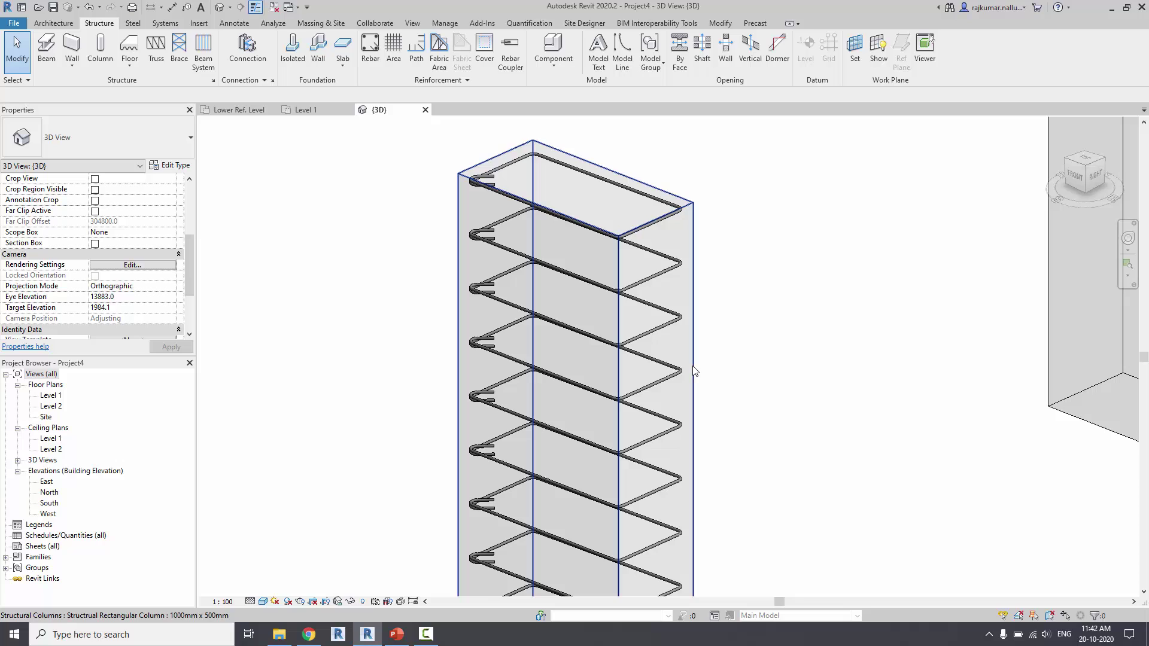
click(425, 110)
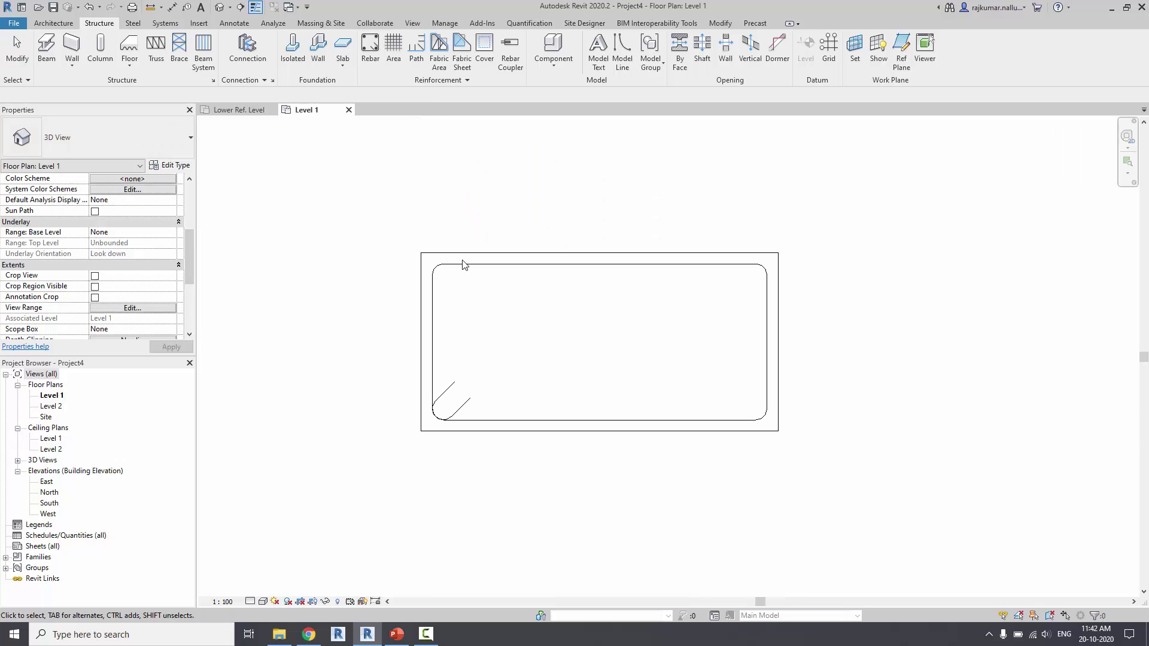
click(253, 602)
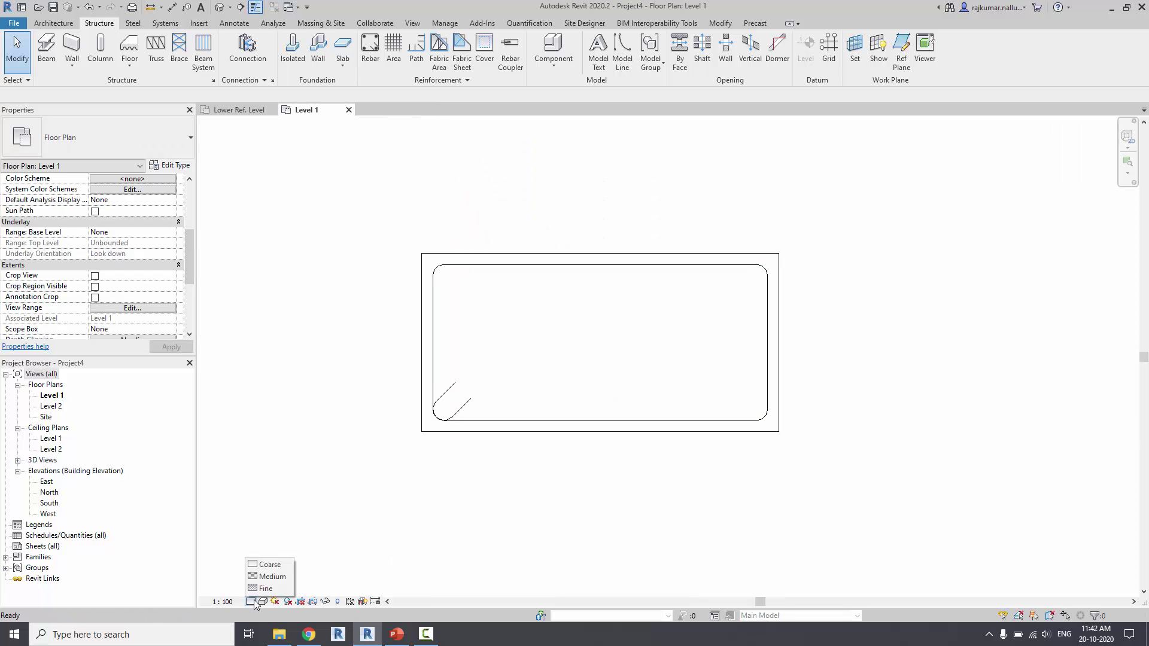
click(262, 589)
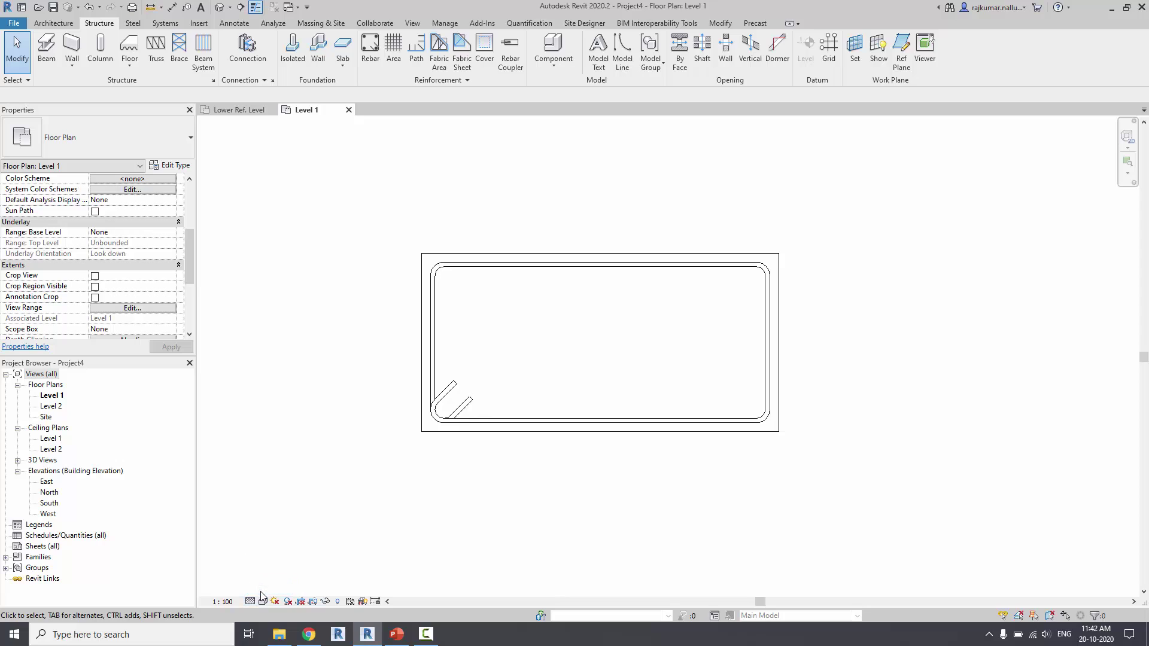
scroll(449, 324, up, 1)
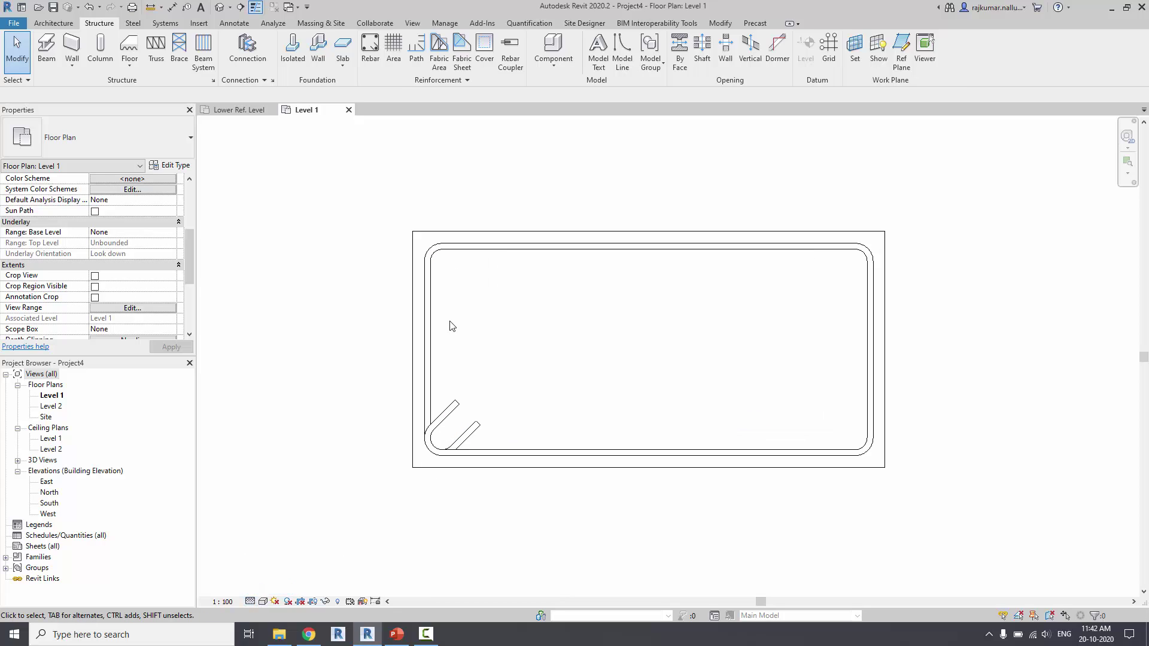
scroll(449, 326, up, 1)
click(451, 387)
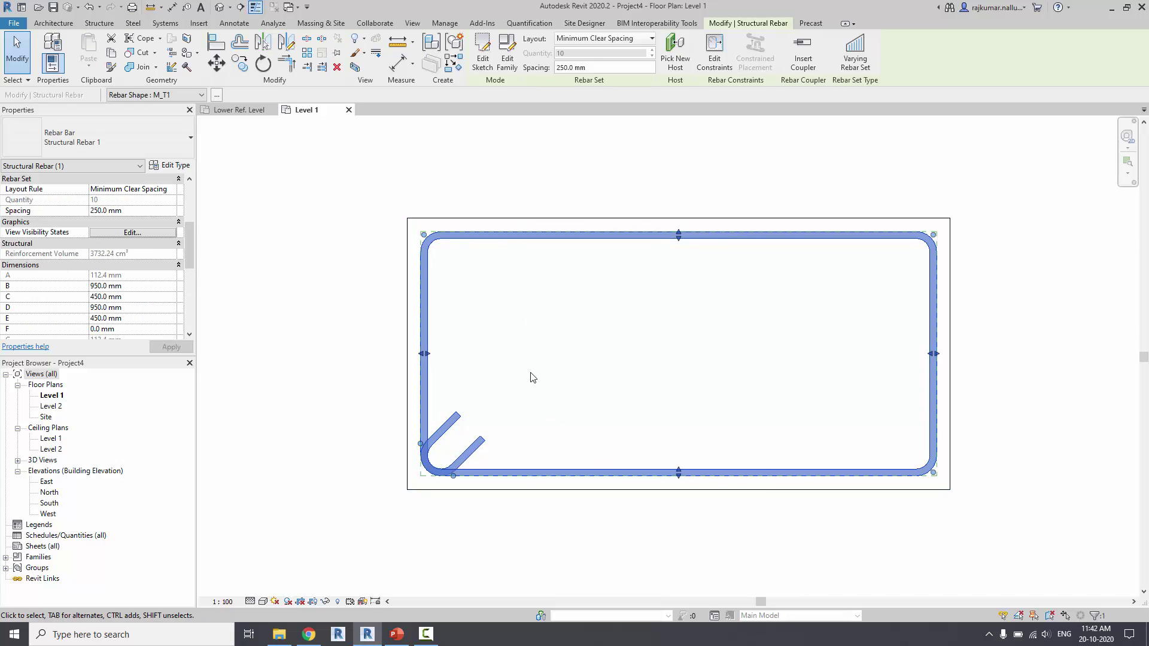
click(313, 324)
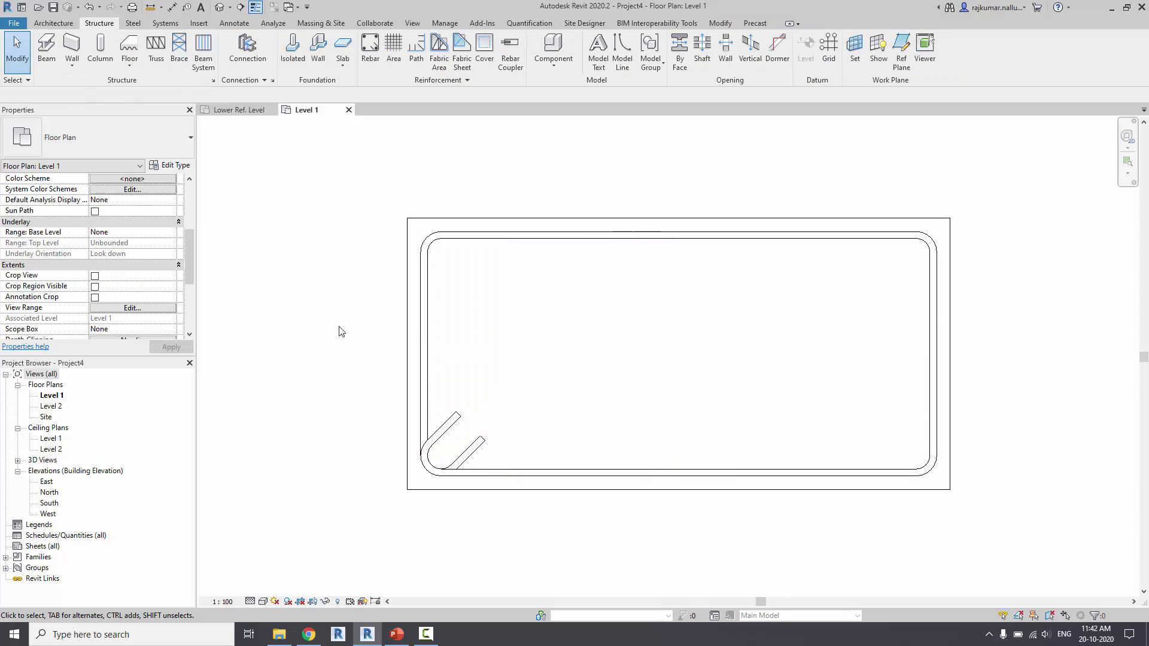
scroll(395, 332, down, 3)
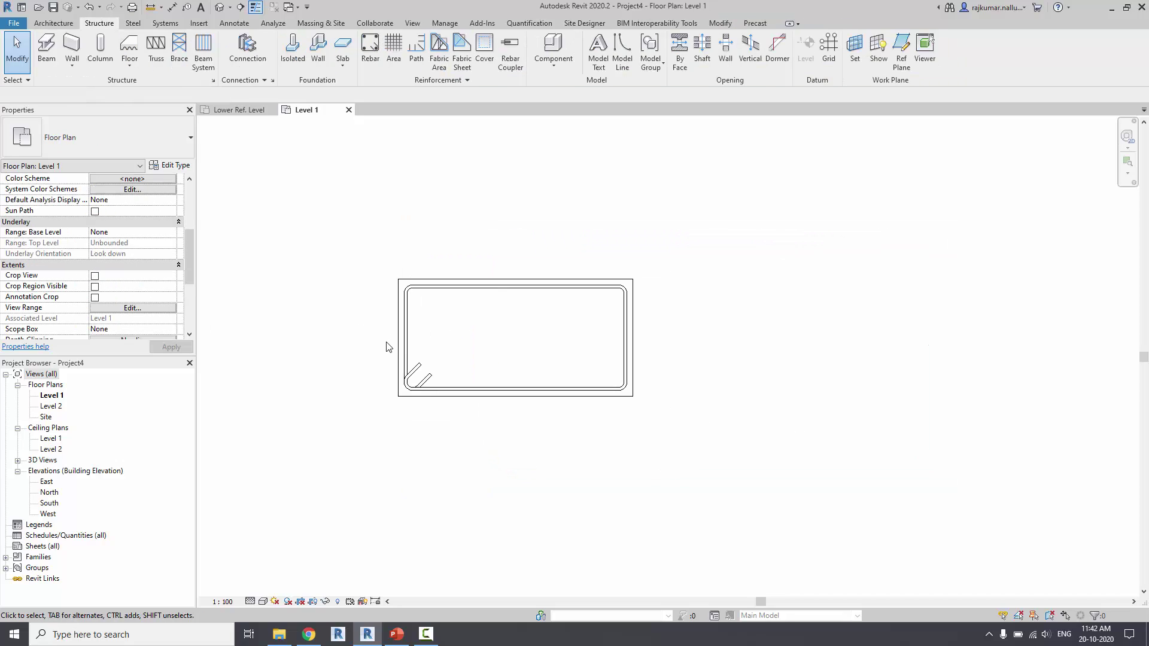
scroll(387, 347, up, 1)
click(370, 49)
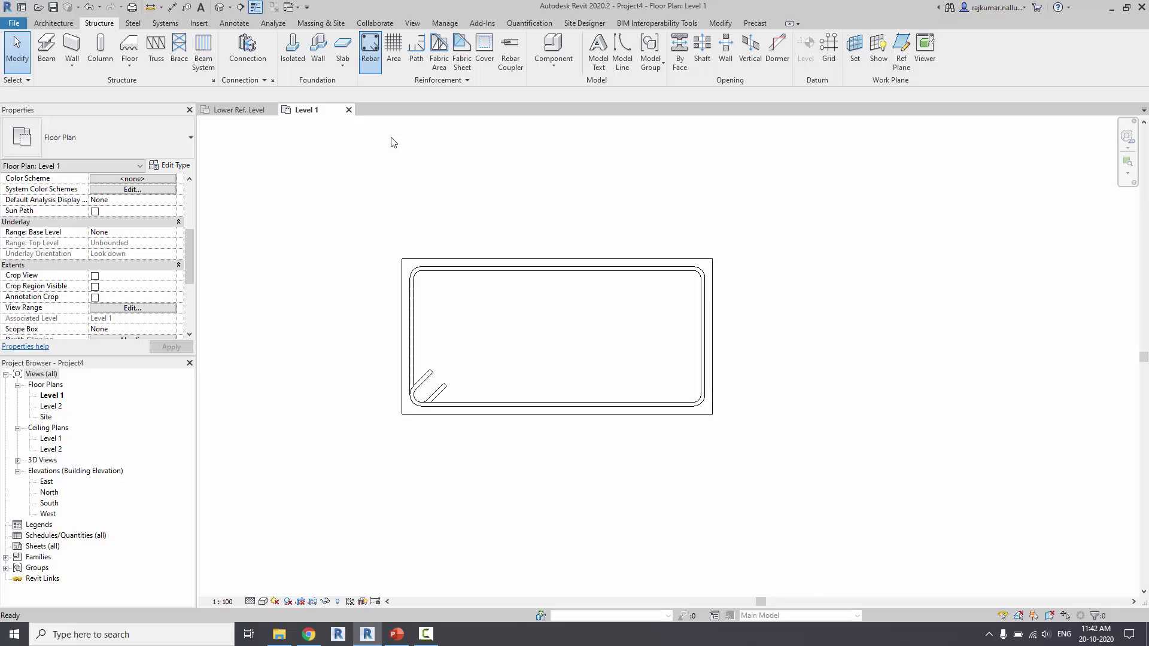
scroll(449, 329, up, 1)
scroll(419, 299, up, 2)
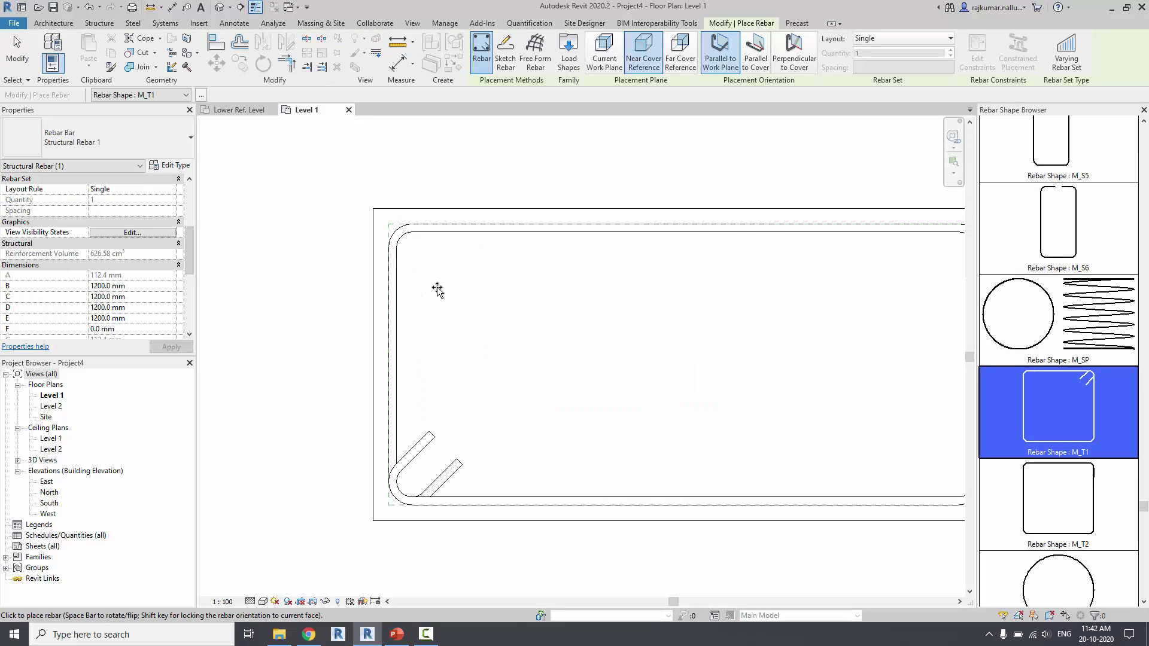
scroll(438, 290, down, 2)
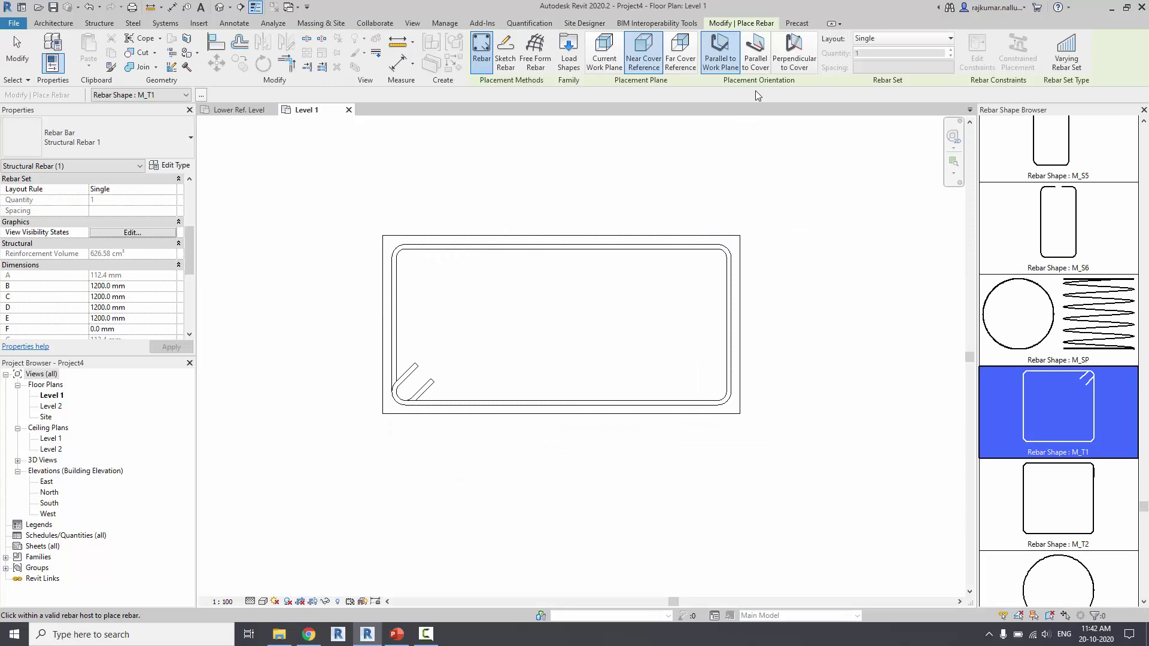
- Choose Perpendicular to Cover orientation and straight shape M_00, then browse the Layout choices
click(794, 55)
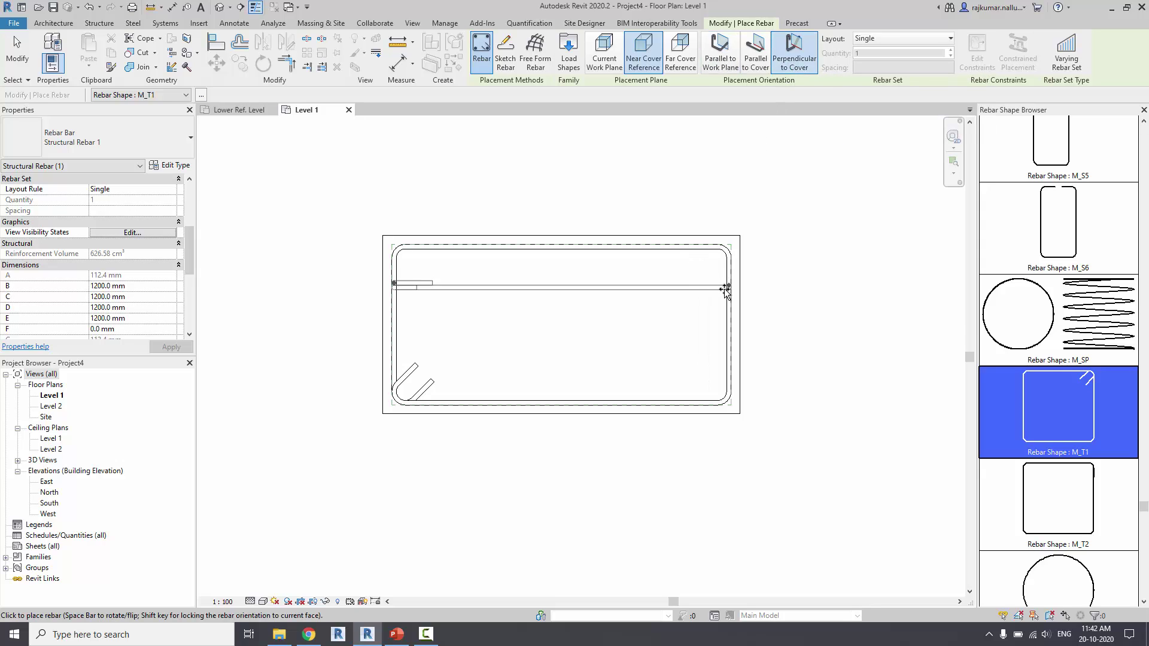
scroll(1099, 302, up, 1)
scroll(1100, 302, up, 2)
scroll(1097, 300, up, 2)
scroll(1095, 299, up, 2)
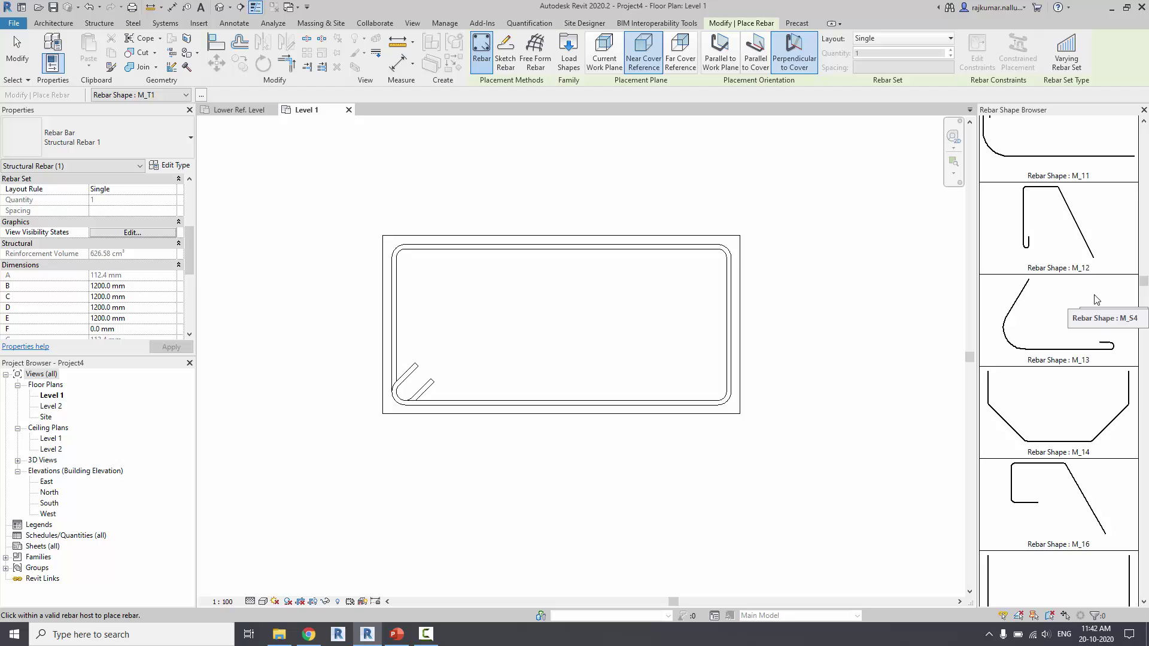
scroll(1093, 298, up, 1)
scroll(1077, 269, up, 2)
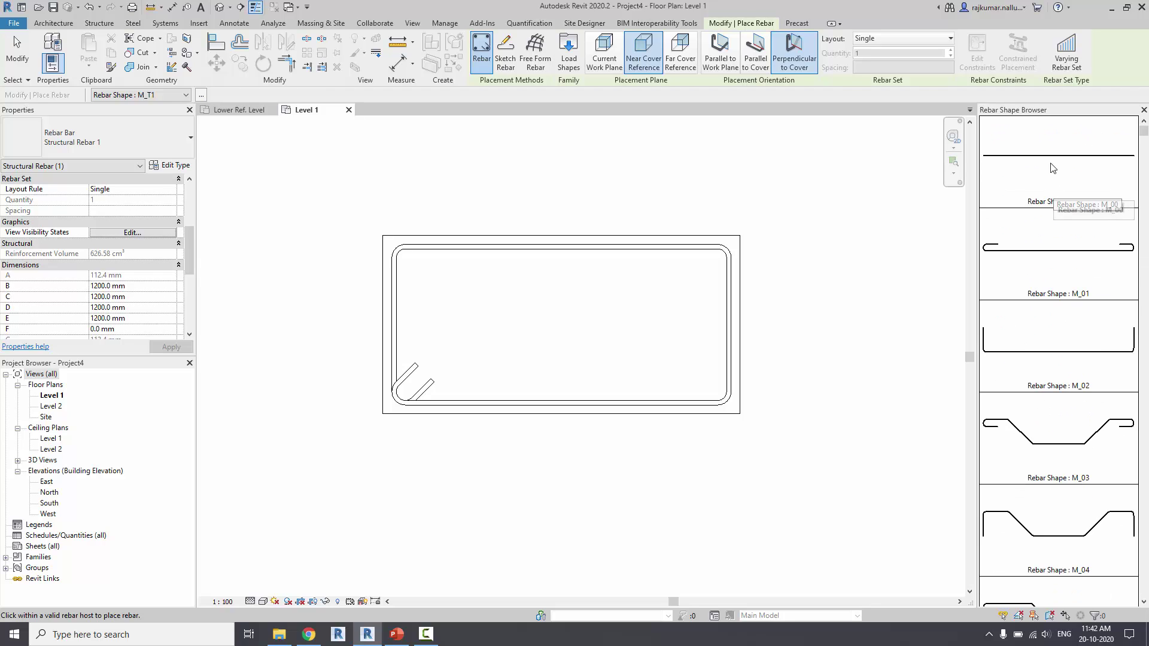
click(1052, 166)
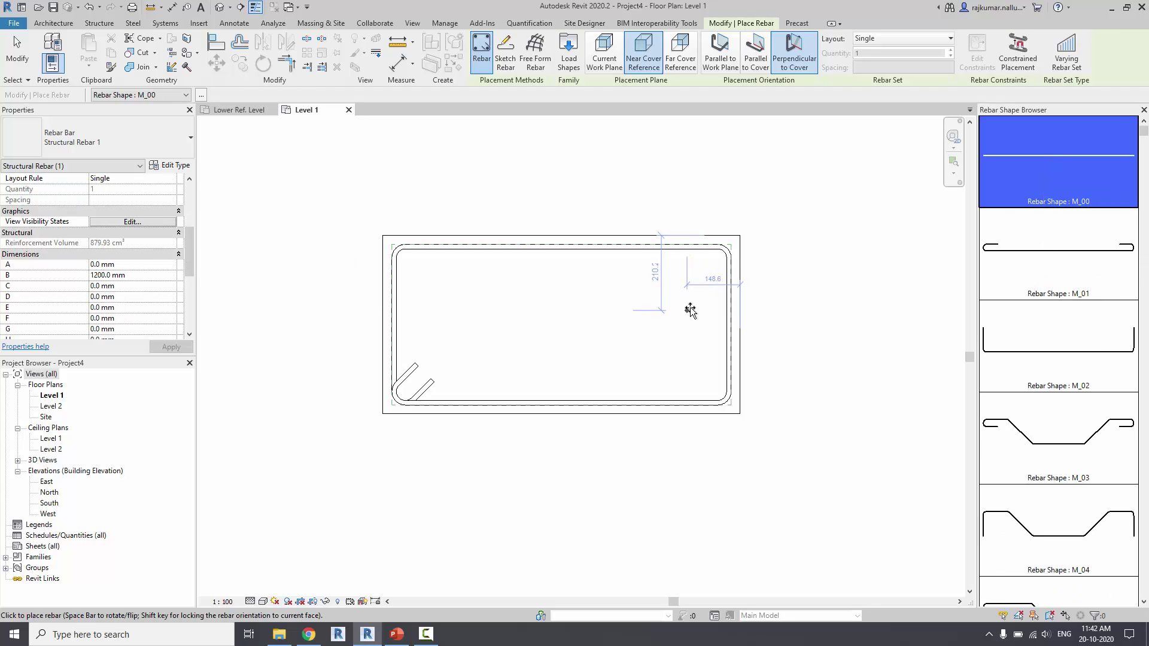
scroll(703, 309, up, 2)
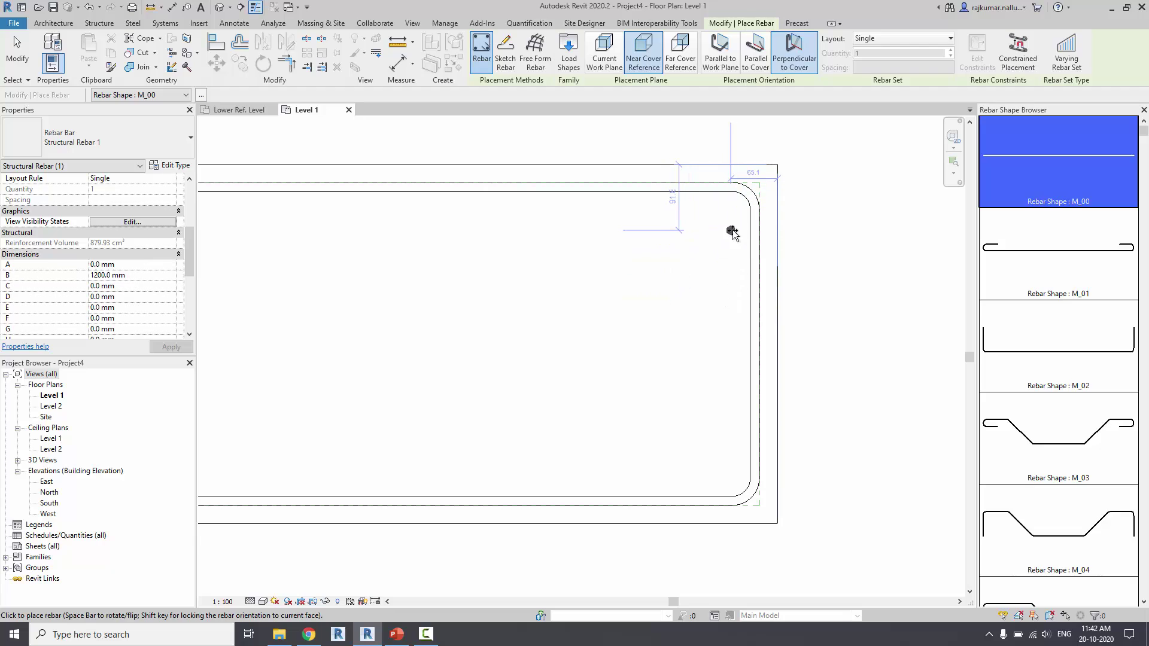
click(894, 40)
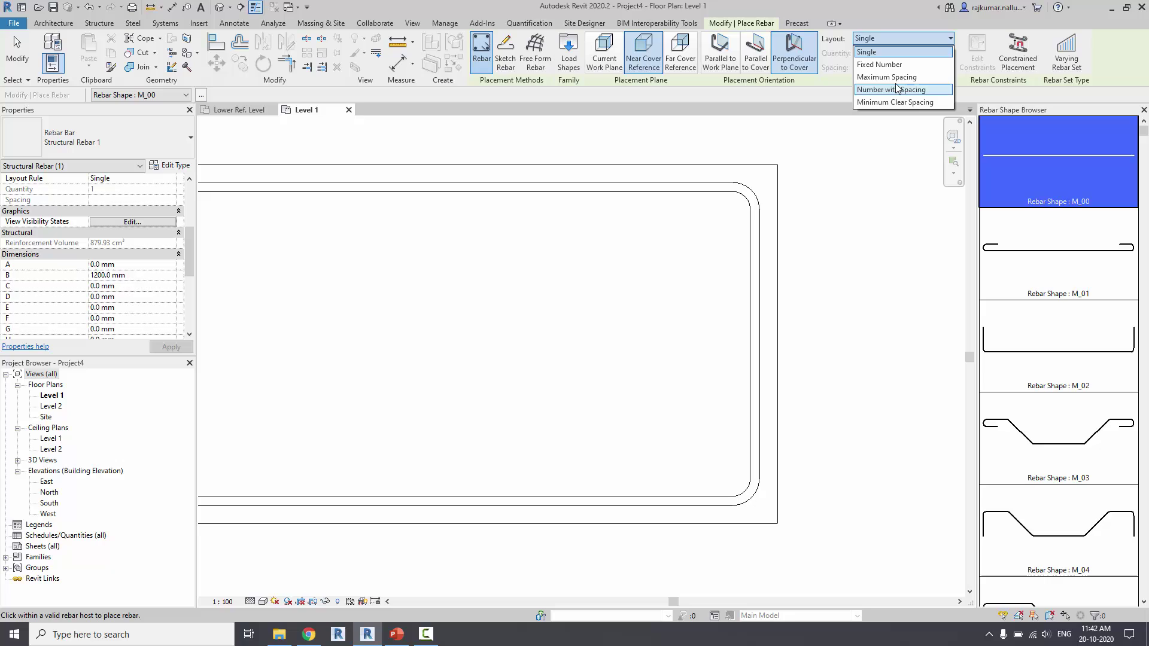
- Lay out Fixed Number sets of three M_00 main bars along the column's top and bottom faces
click(884, 64)
scroll(645, 294, down, 2)
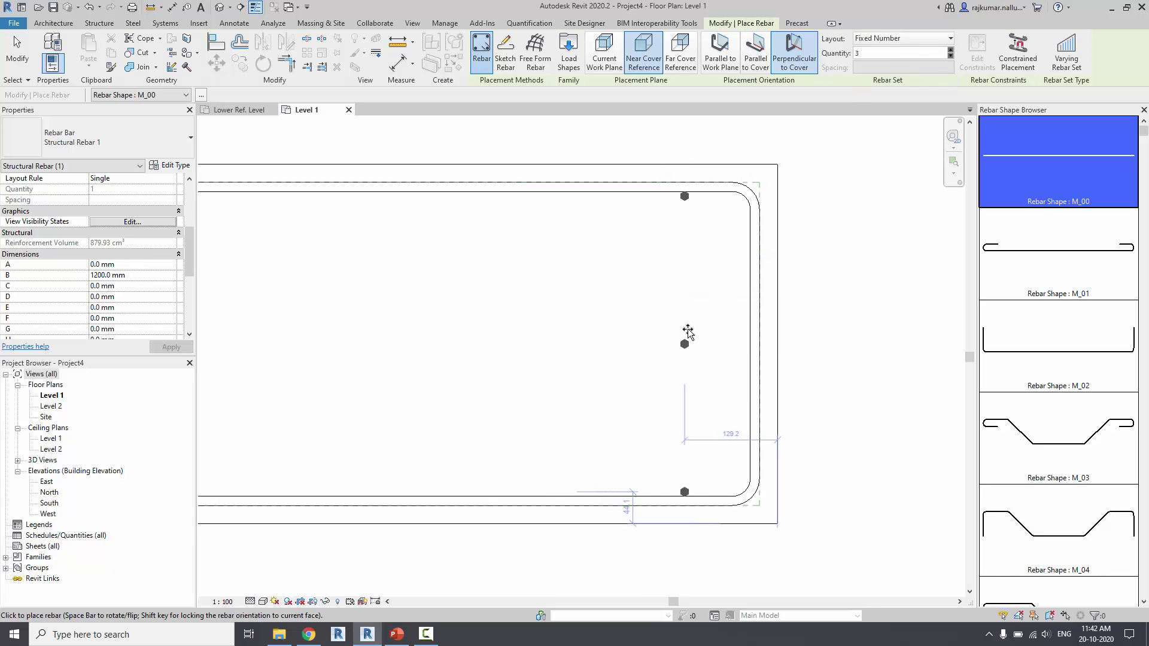
scroll(687, 329, down, 2)
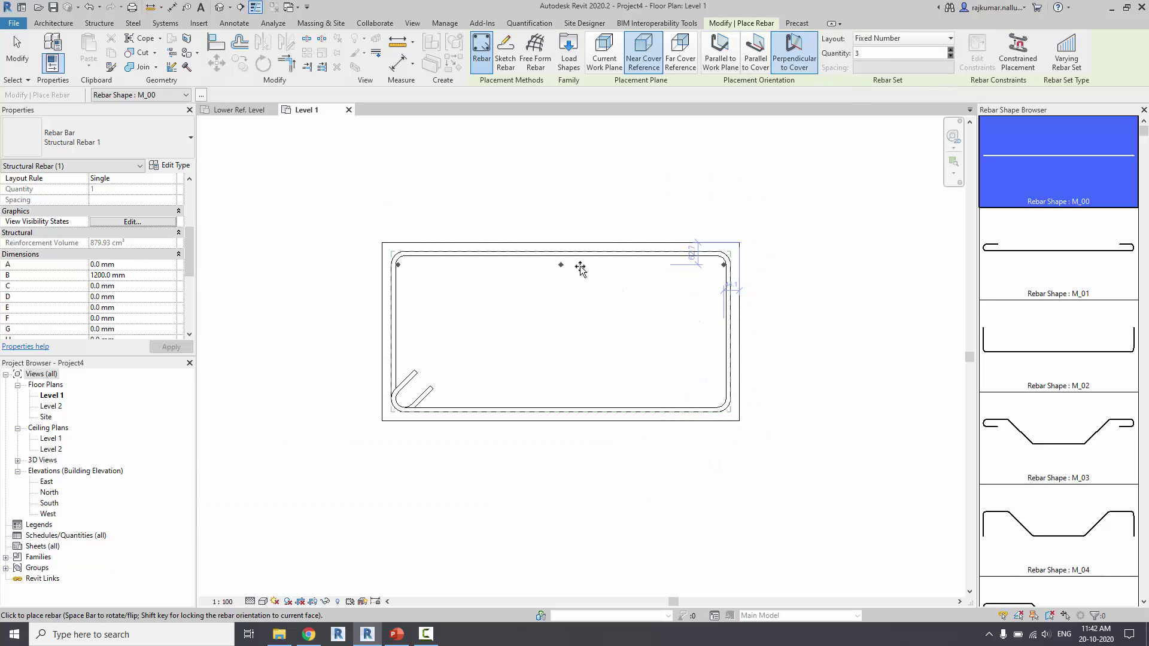
scroll(581, 268, up, 2)
scroll(595, 274, up, 1)
scroll(601, 262, up, 1)
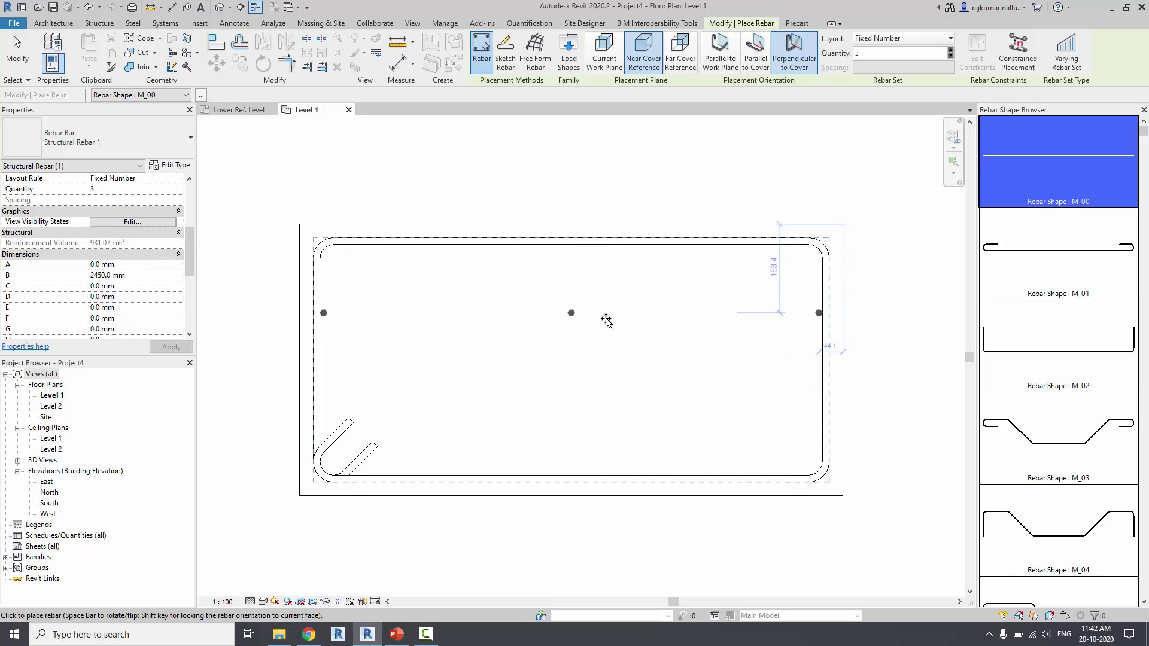
click(611, 256)
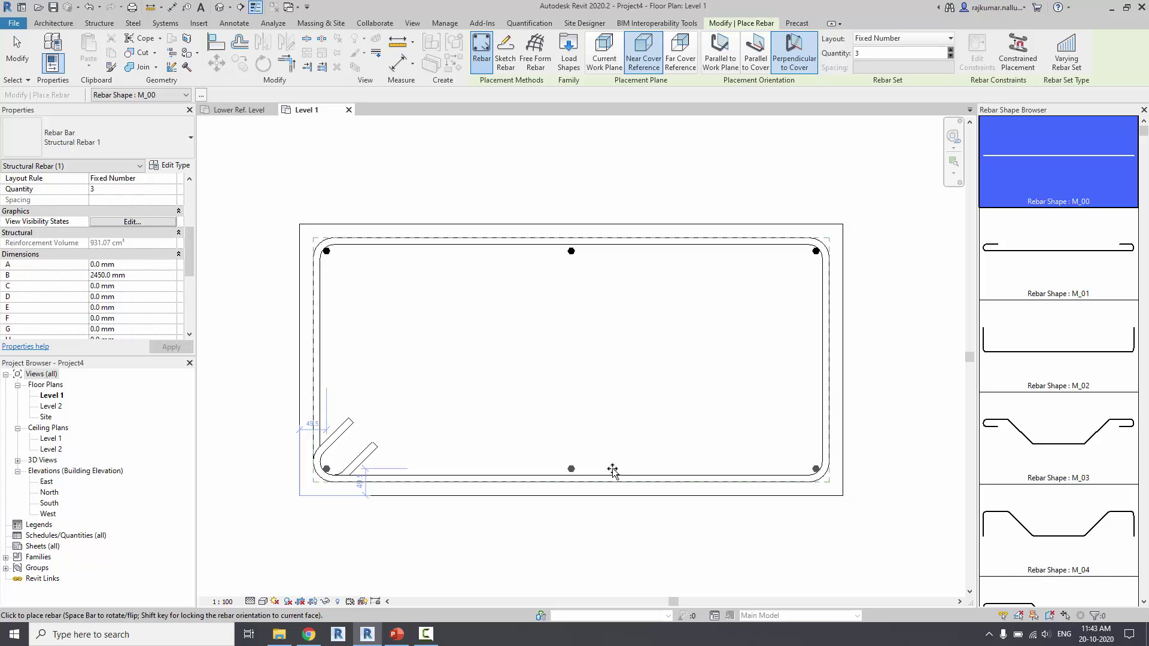
scroll(551, 367, down, 2)
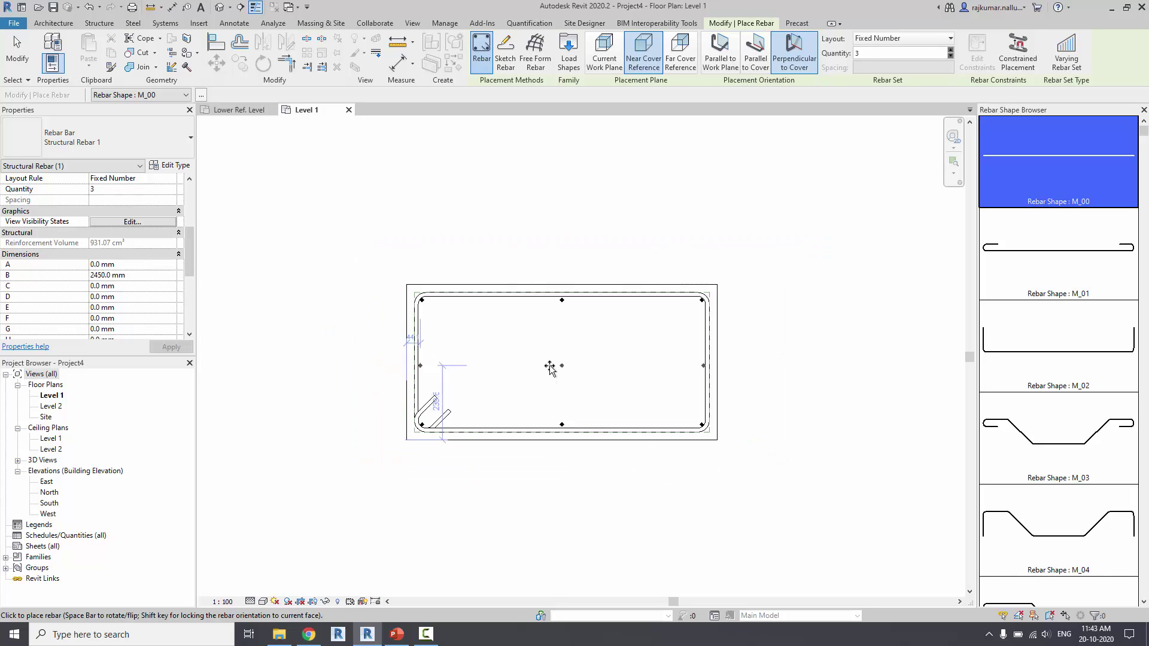
scroll(544, 397, down, 1)
key(Escape)
key(Escape)
scroll(554, 444, up, 1)
scroll(553, 444, up, 1)
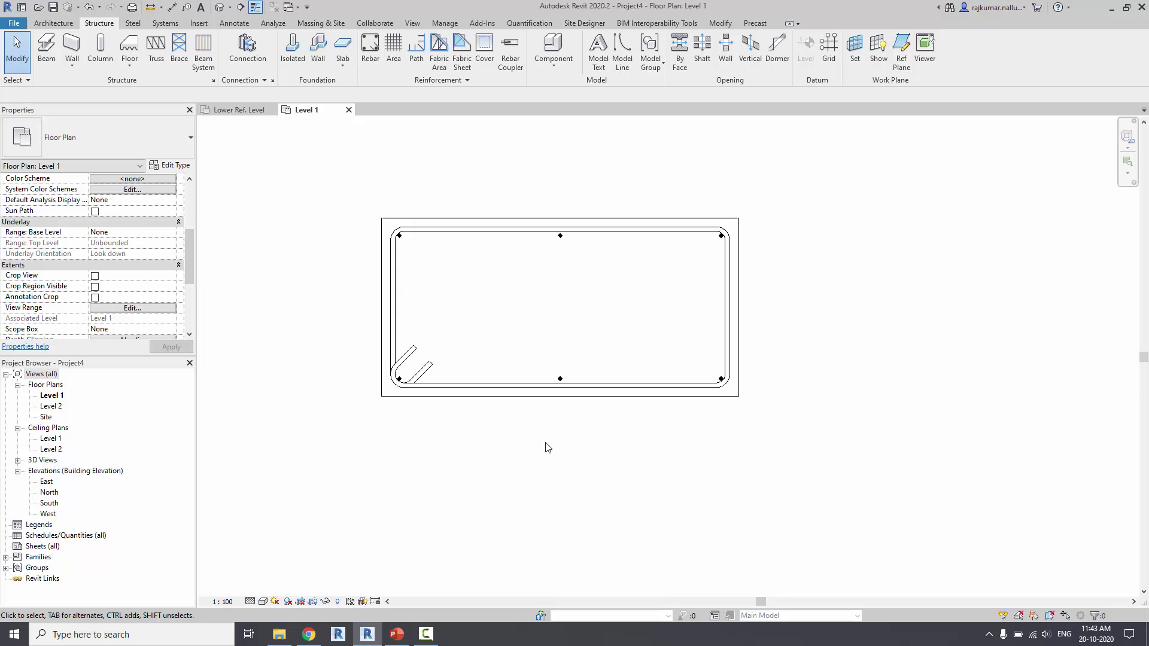
- In the 3D view, set the vertical main bar set to View as solid, then orbit to inspect it
click(219, 7)
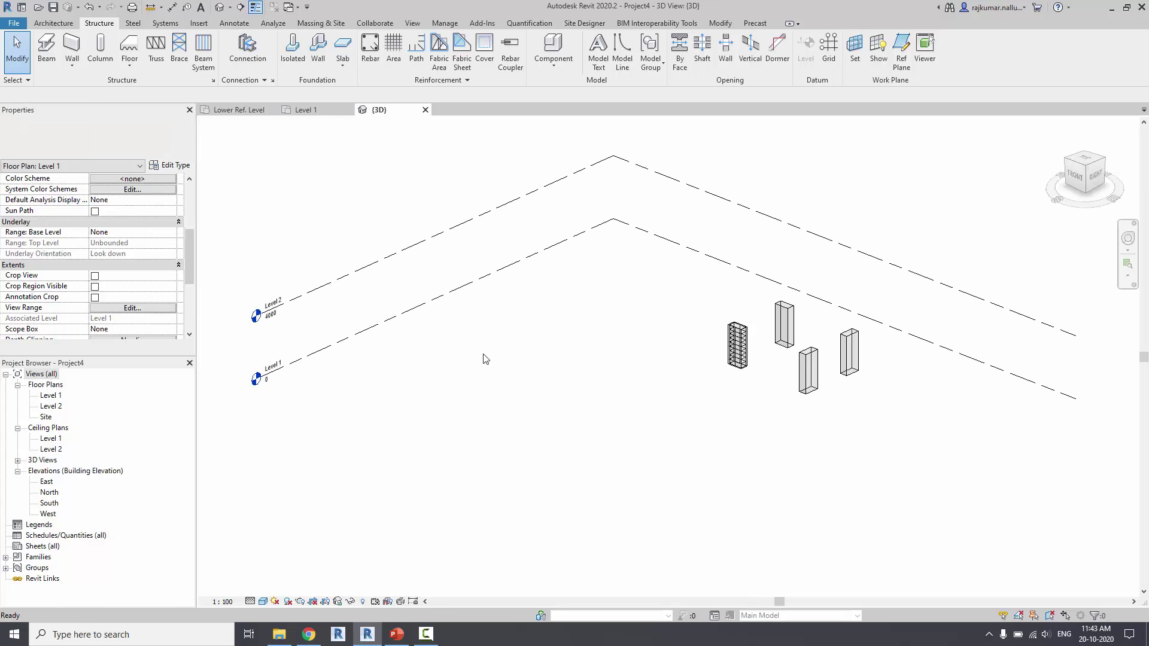
scroll(770, 367, up, 2)
scroll(746, 350, up, 2)
scroll(682, 315, up, 2)
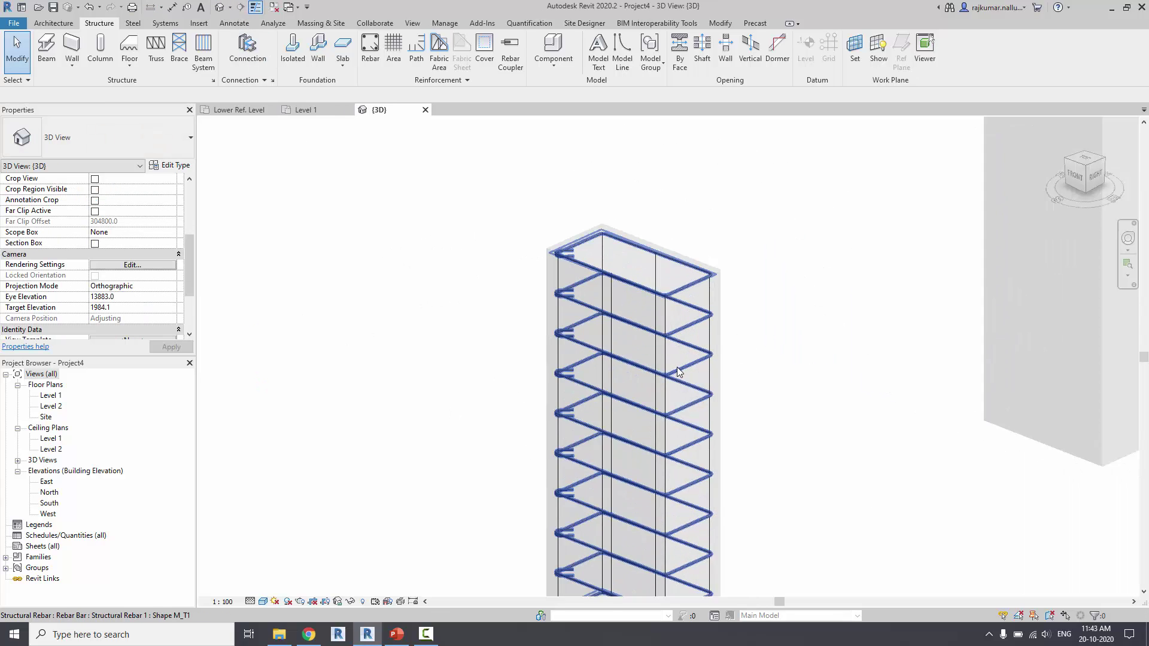
middle_drag(778, 335, 648, 324)
scroll(691, 206, down, 1)
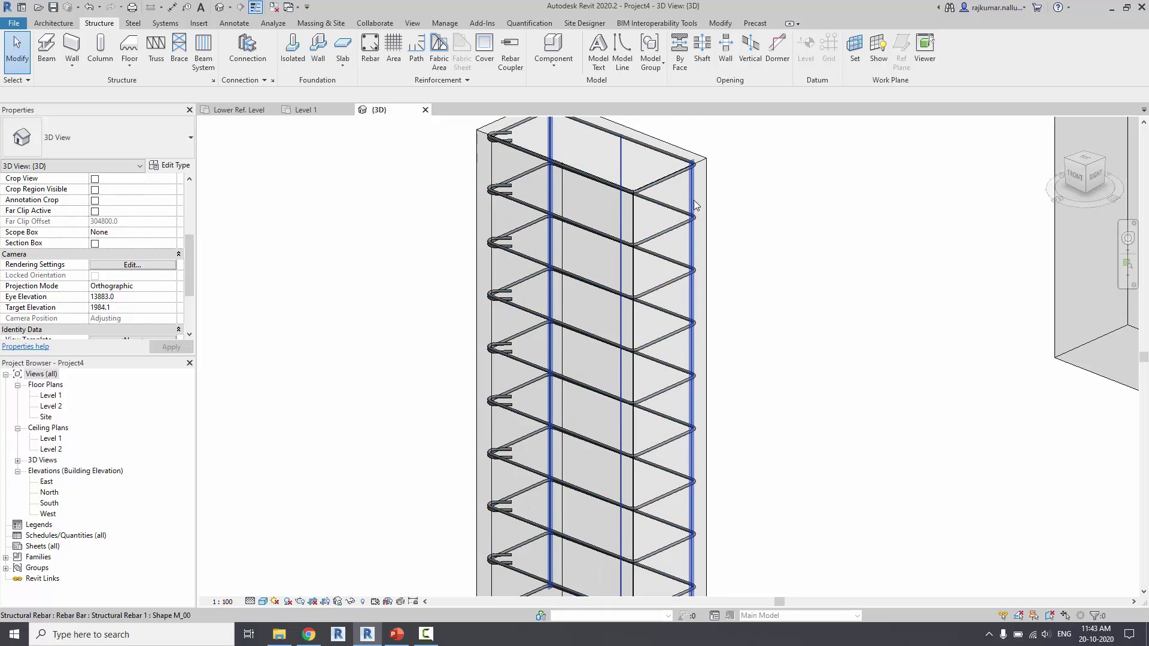
click(694, 200)
scroll(694, 204, down, 2)
scroll(642, 222, up, 1)
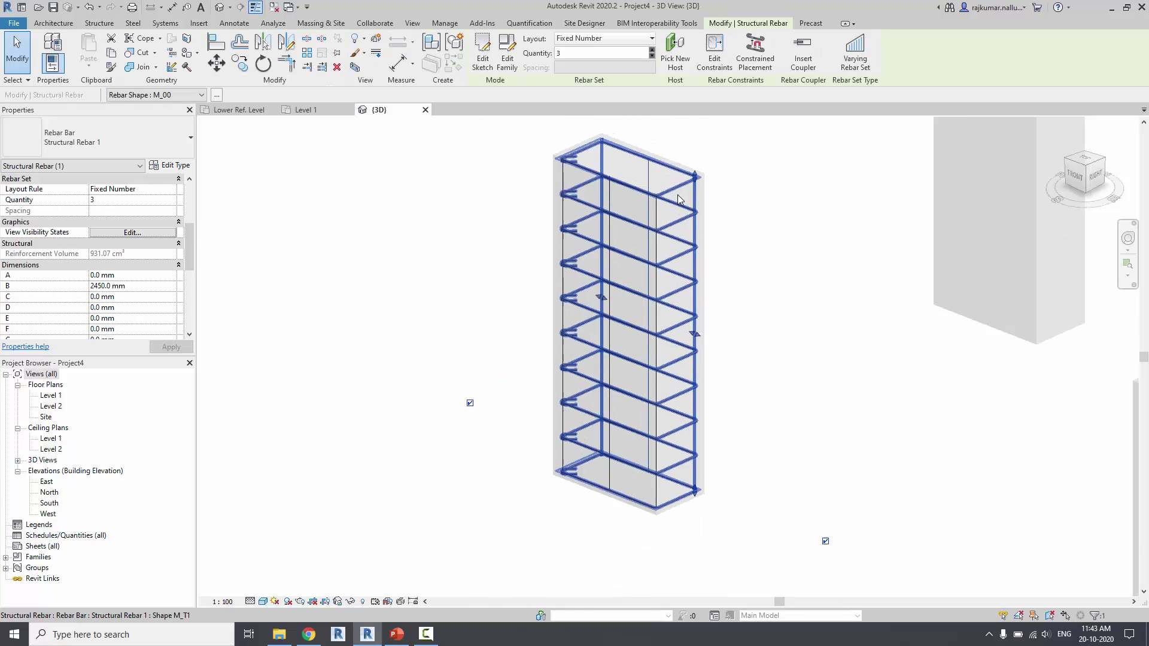
scroll(642, 222, up, 2)
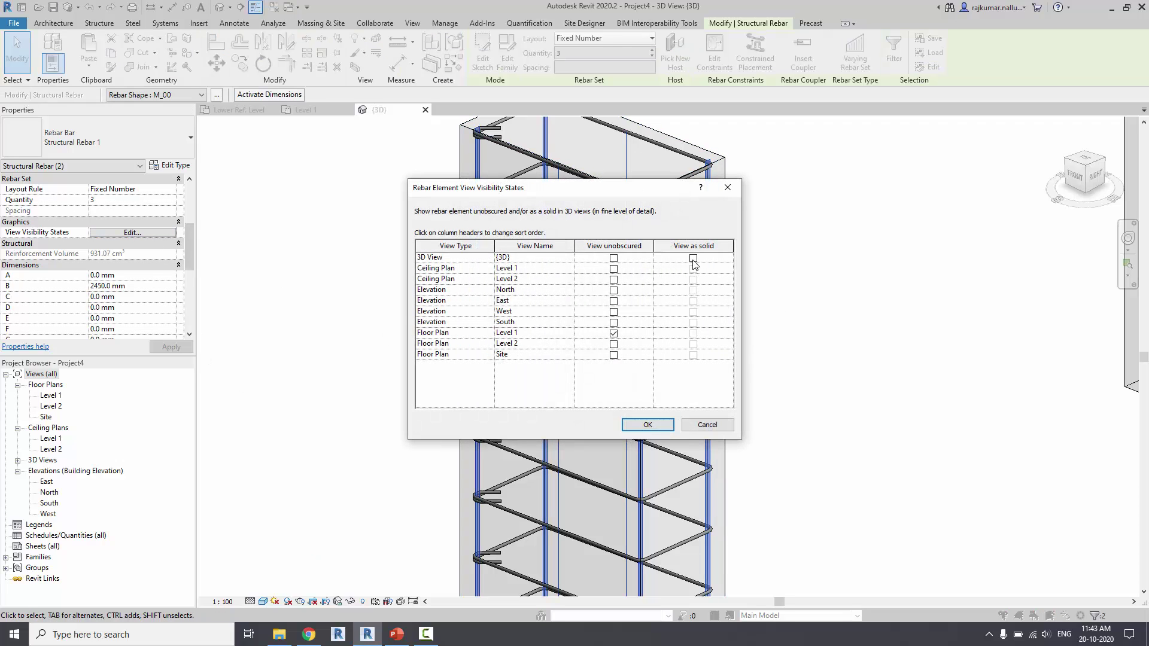
click(656, 425)
click(795, 310)
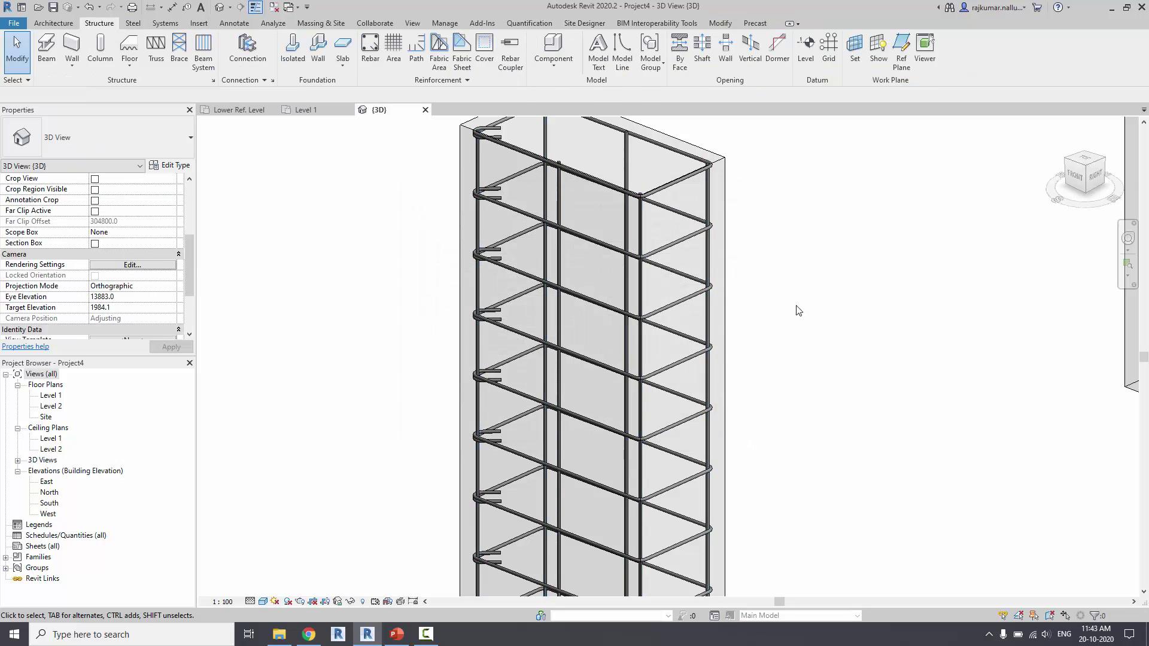
shift+middle_drag(796, 310, 813, 314)
scroll(754, 293, down, 5)
mouse_move(754, 293)
shift+middle_down()
mouse_move(750, 274)
mouse_move(742, 289)
shift+middle_up()
scroll(741, 290, up, 4)
shift+middle_drag(716, 164, 579, 192)
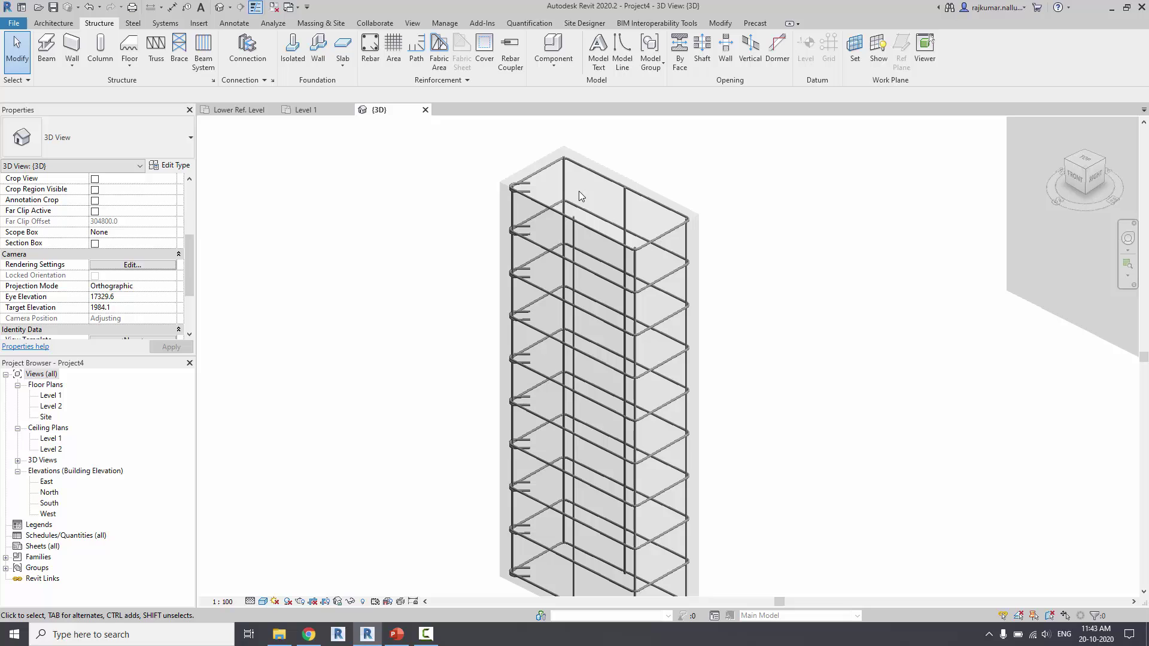
click(709, 329)
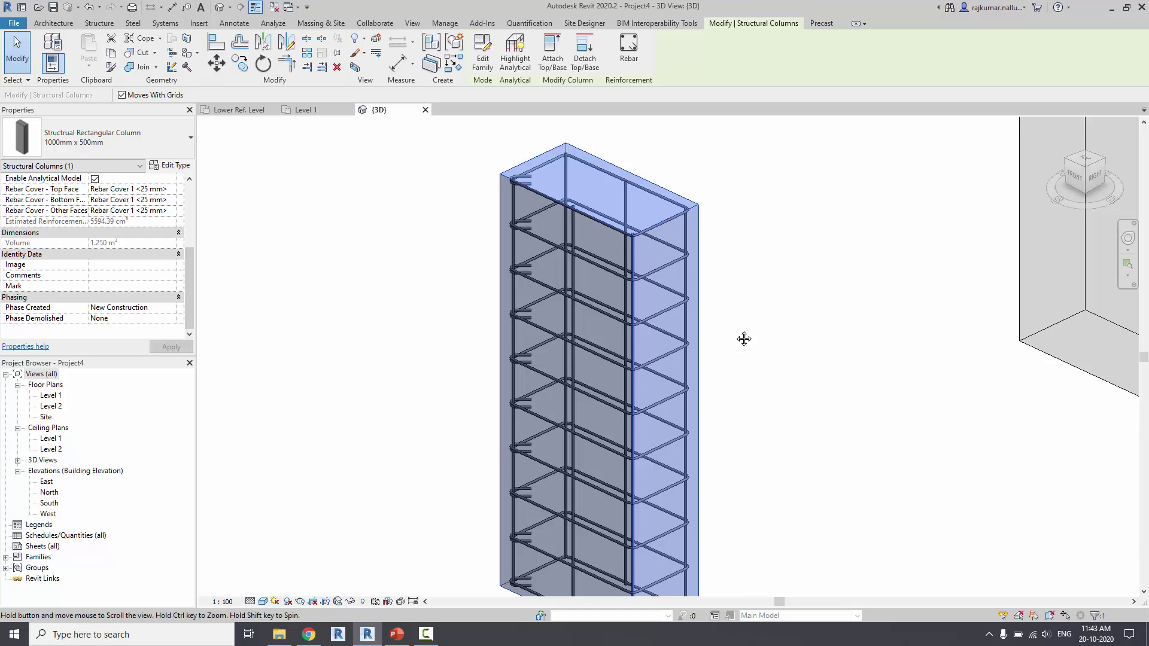
mouse_move(744, 336)
shift+middle_down()
mouse_move(744, 294)
mouse_move(727, 329)
mouse_move(713, 321)
mouse_move(742, 329)
mouse_move(734, 290)
mouse_move(752, 338)
mouse_move(713, 329)
mouse_move(752, 329)
mouse_move(728, 291)
mouse_move(741, 304)
shift+middle_up()
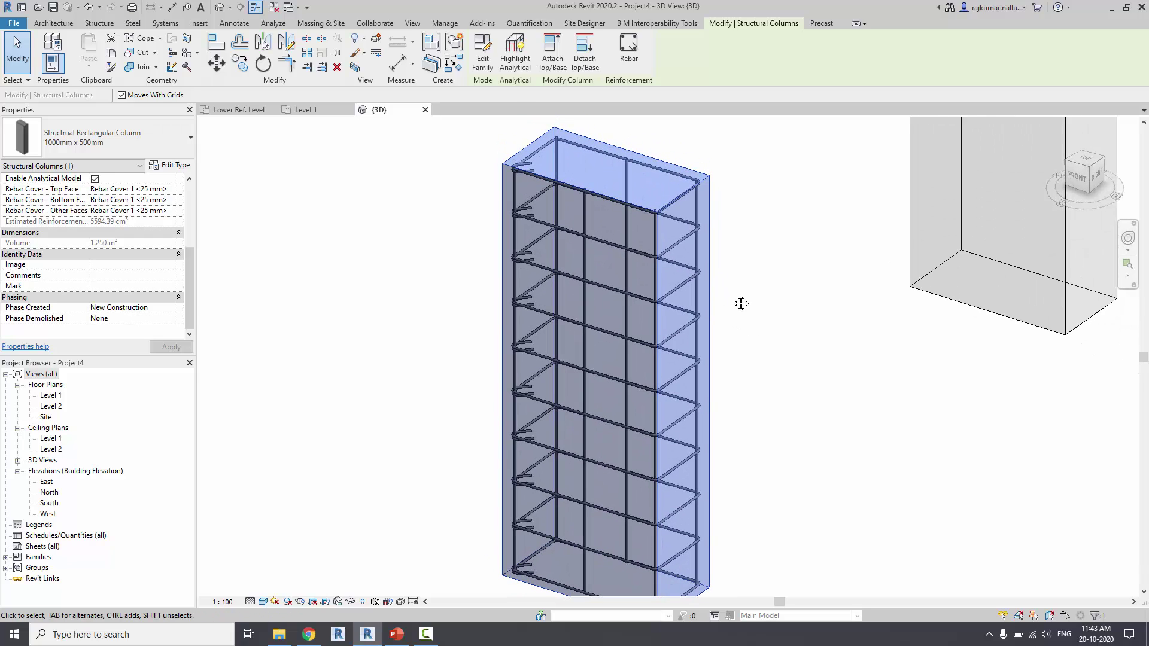